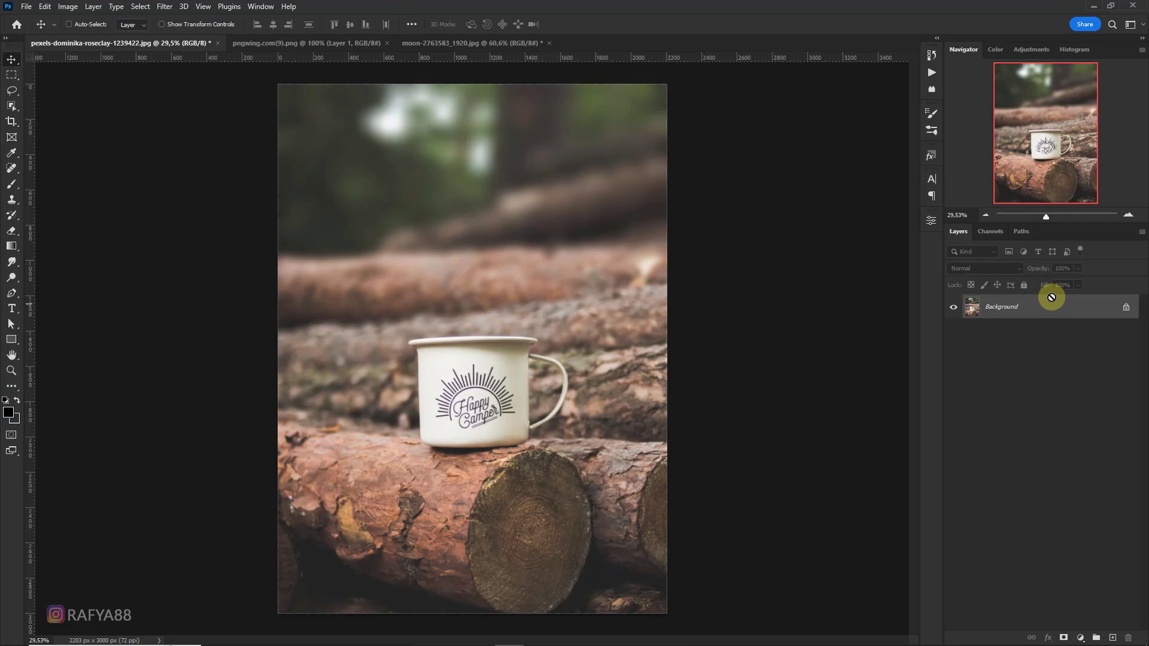
Step: Duplicate the background layer and trace the mug's left side from the bottom corner up to the rim with a Pen tool path
{"action": "key", "text": "ctrl+j"}
{"action": "scroll", "coordinate": [479, 341], "scroll_direction": "up", "scroll_amount": 4}
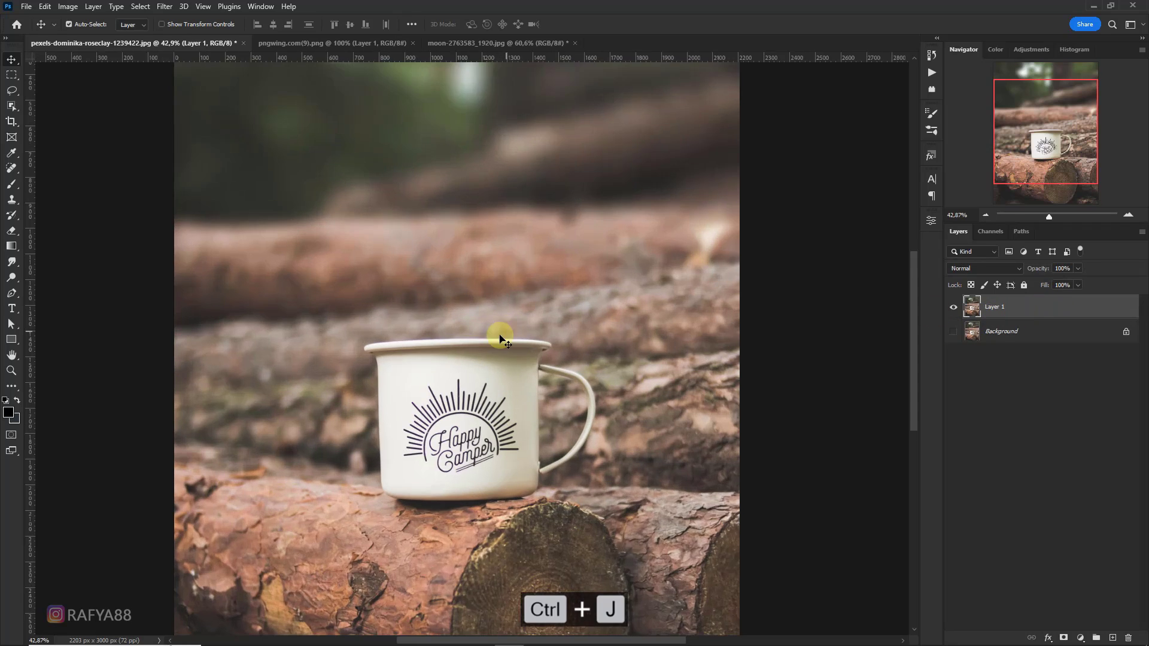
{"action": "left_click", "coordinate": [12, 294]}
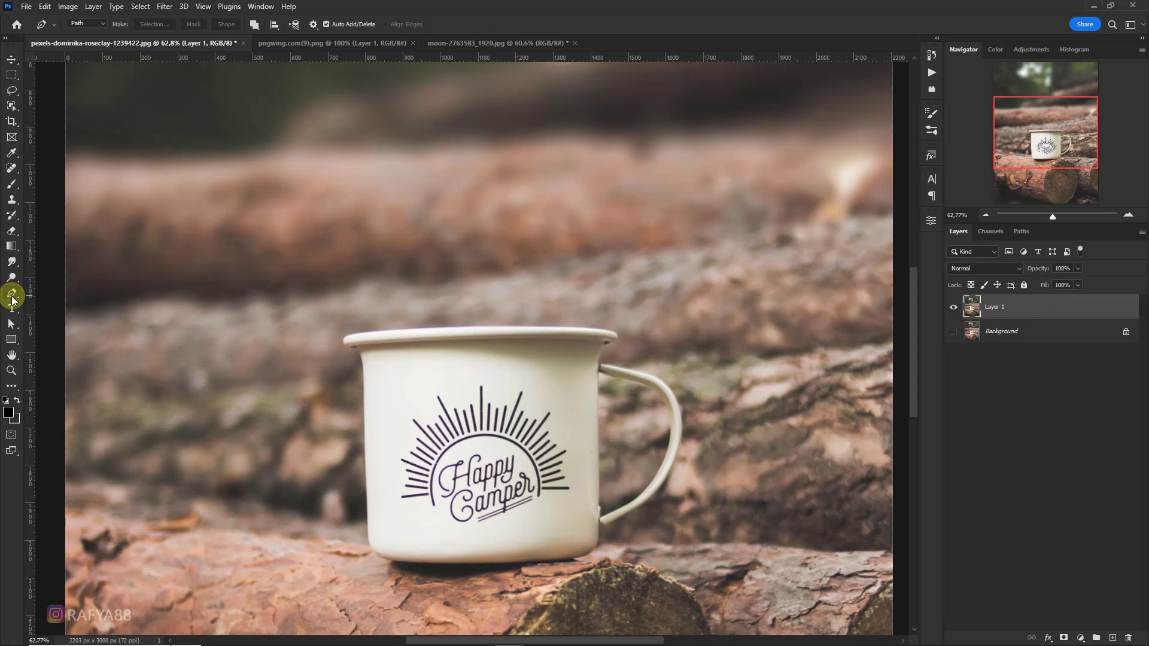
{"action": "scroll", "coordinate": [367, 313], "scroll_direction": "up", "scroll_amount": 5}
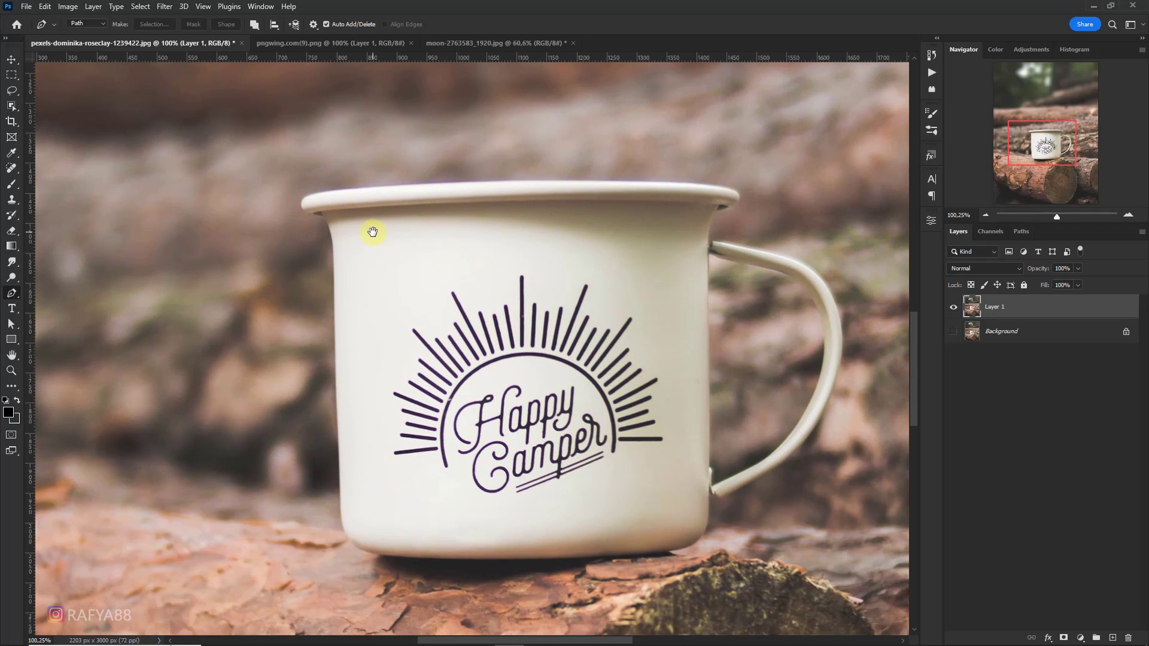
{"action": "scroll", "coordinate": [342, 448], "scroll_direction": "down", "scroll_amount": 3}
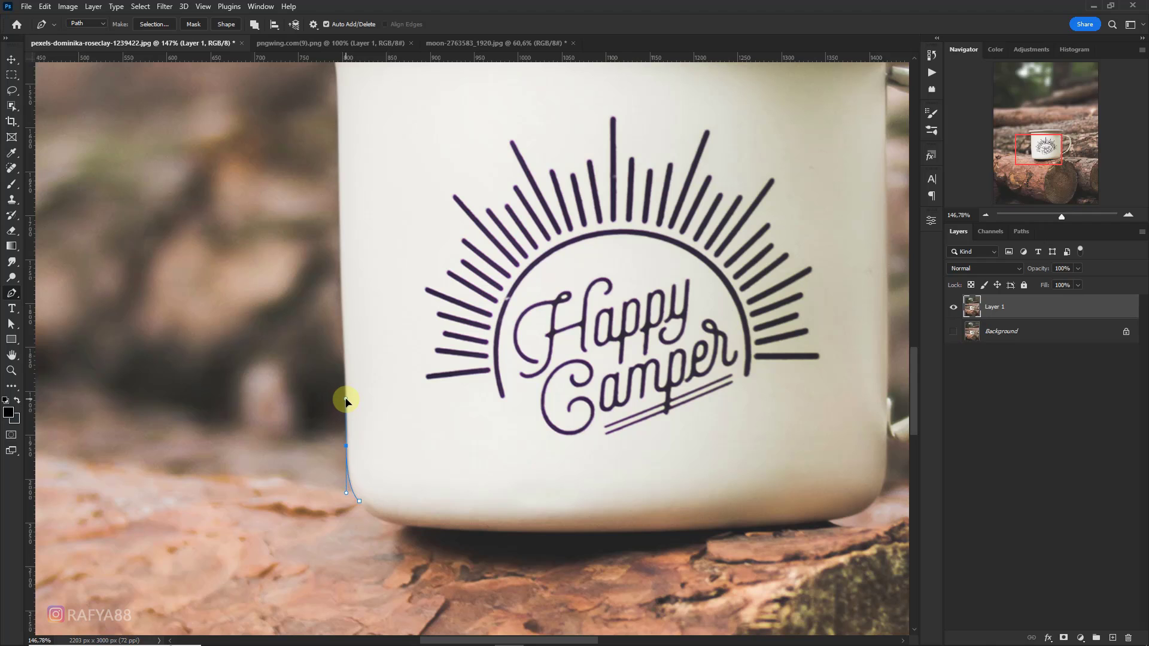
{"action": "left_click_drag", "start_coordinate": [339, 132], "coordinate": [354, 307]}
{"action": "left_click", "coordinate": [352, 309]}
{"action": "left_click_drag", "start_coordinate": [349, 237], "coordinate": [343, 220]}
{"action": "left_click", "coordinate": [335, 210]}
{"action": "scroll", "coordinate": [322, 195], "scroll_direction": "up", "scroll_amount": 4}
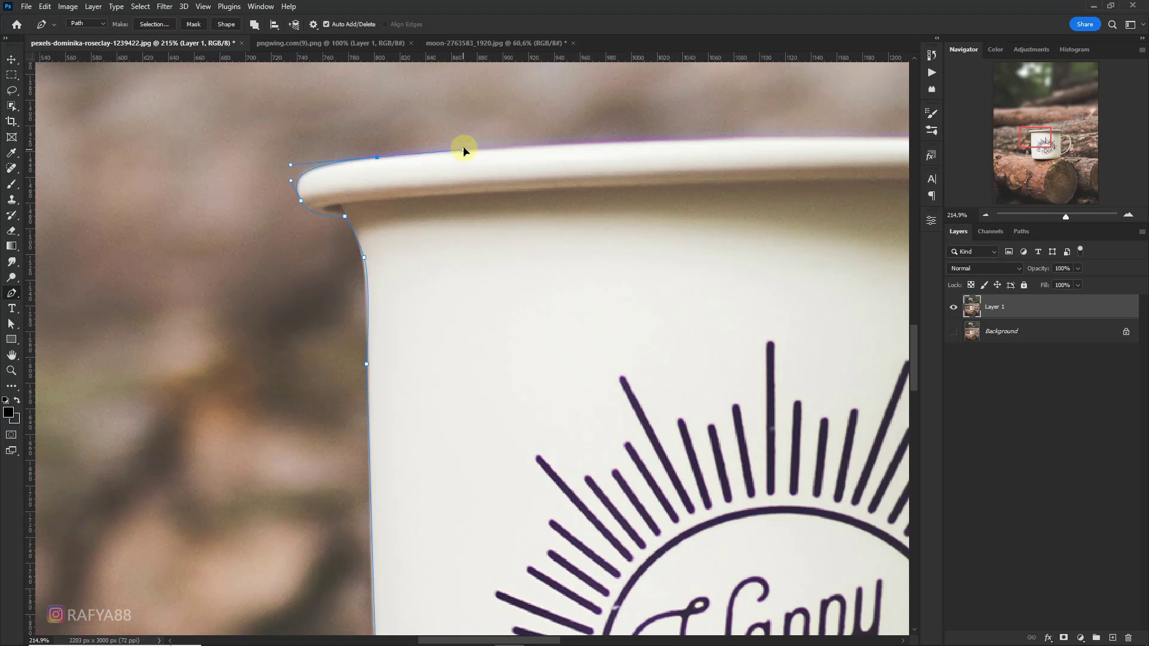
Step: Continue the path along the top of the rim and around its far end down to the handle's upper joint
{"action": "scroll", "coordinate": [465, 151], "scroll_direction": "down", "scroll_amount": 1}
{"action": "left_click_drag", "start_coordinate": [439, 216], "coordinate": [484, 217]}
{"action": "left_click_drag", "start_coordinate": [712, 218], "coordinate": [549, 250]}
{"action": "left_click_drag", "start_coordinate": [613, 262], "coordinate": [622, 273]}
{"action": "left_click", "coordinate": [596, 288]}
{"action": "left_click", "coordinate": [571, 294]}
{"action": "left_click_drag", "start_coordinate": [557, 338], "coordinate": [559, 349]}
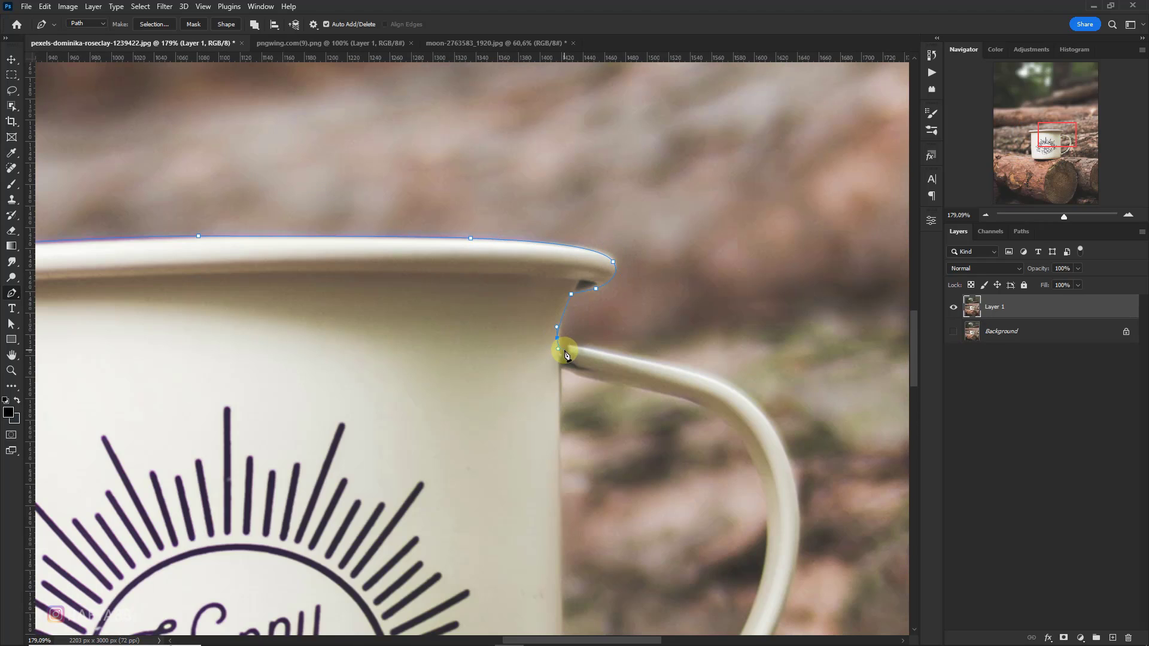
{"action": "left_click", "coordinate": [565, 349]}
Step: Trace the mug's handle with curved path segments, ending on the mug body at the handle's lower joint
{"action": "left_click_drag", "start_coordinate": [760, 413], "coordinate": [630, 317]}
{"action": "left_click_drag", "start_coordinate": [639, 327], "coordinate": [654, 359]}
{"action": "left_click_drag", "start_coordinate": [647, 531], "coordinate": [612, 543]}
{"action": "left_click_drag", "start_coordinate": [665, 304], "coordinate": [677, 324]}
{"action": "left_click_drag", "start_coordinate": [531, 593], "coordinate": [602, 463]}
{"action": "left_click_drag", "start_coordinate": [602, 463], "coordinate": [544, 398]}
{"action": "left_click", "coordinate": [519, 506]}
{"action": "scroll", "coordinate": [520, 506], "scroll_direction": "up", "scroll_amount": 6}
{"action": "left_click", "coordinate": [516, 390]}
{"action": "left_click", "coordinate": [508, 383]}
Step: Trace the mug's bottom edge with curved segments back to the starting corner, making the last anchor there a corner point
{"action": "left_click_drag", "start_coordinate": [359, 581], "coordinate": [288, 586]}
{"action": "scroll", "coordinate": [288, 586], "scroll_direction": "down", "scroll_amount": 10}
{"action": "left_click_drag", "start_coordinate": [288, 584], "coordinate": [576, 487]}
{"action": "left_click_drag", "start_coordinate": [257, 490], "coordinate": [177, 479]}
{"action": "scroll", "coordinate": [203, 476], "scroll_direction": "up", "scroll_amount": 4}
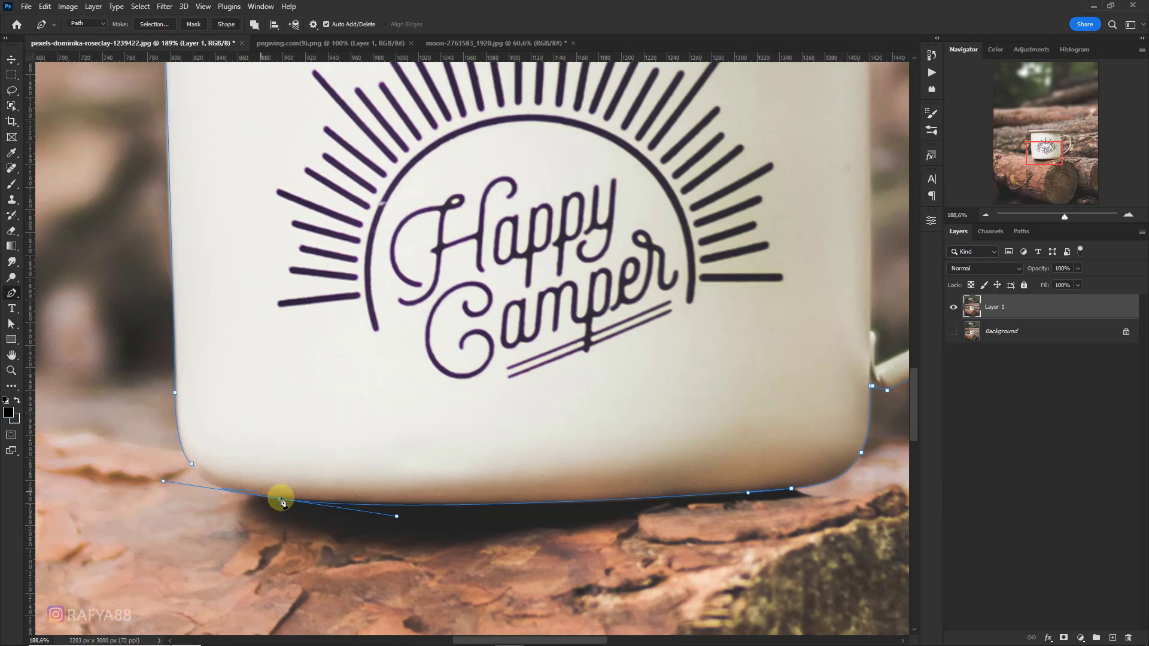
{"action": "left_click", "coordinate": [280, 499], "text": "alt"}
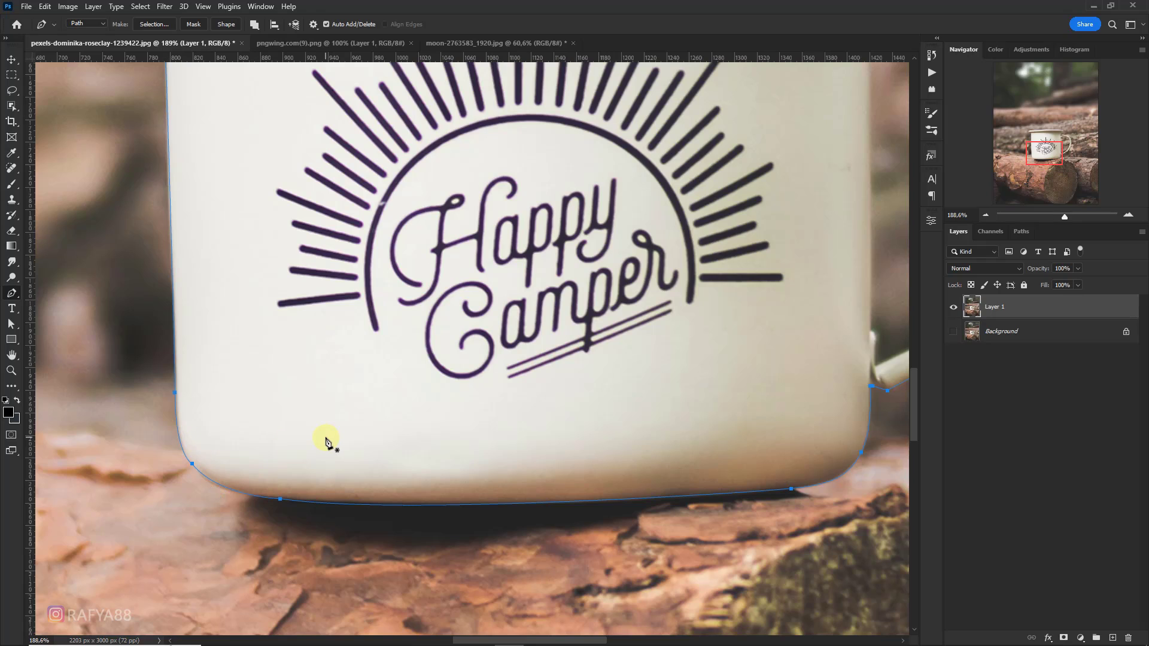
Step: Convert the closed mug path into a new anti-aliased selection with a 0 px feather radius
{"action": "key", "text": "ctrl+0"}
{"action": "scroll", "coordinate": [506, 407], "scroll_direction": "up", "scroll_amount": 3}
{"action": "right_click", "coordinate": [529, 354]}
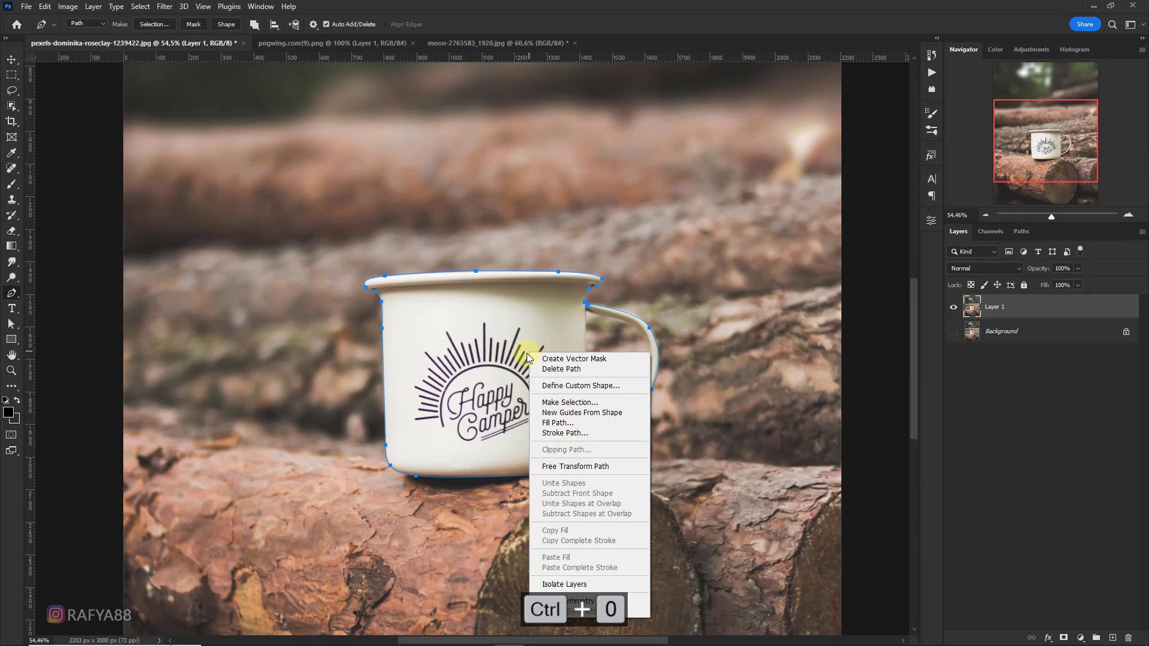
{"action": "left_click", "coordinate": [569, 402]}
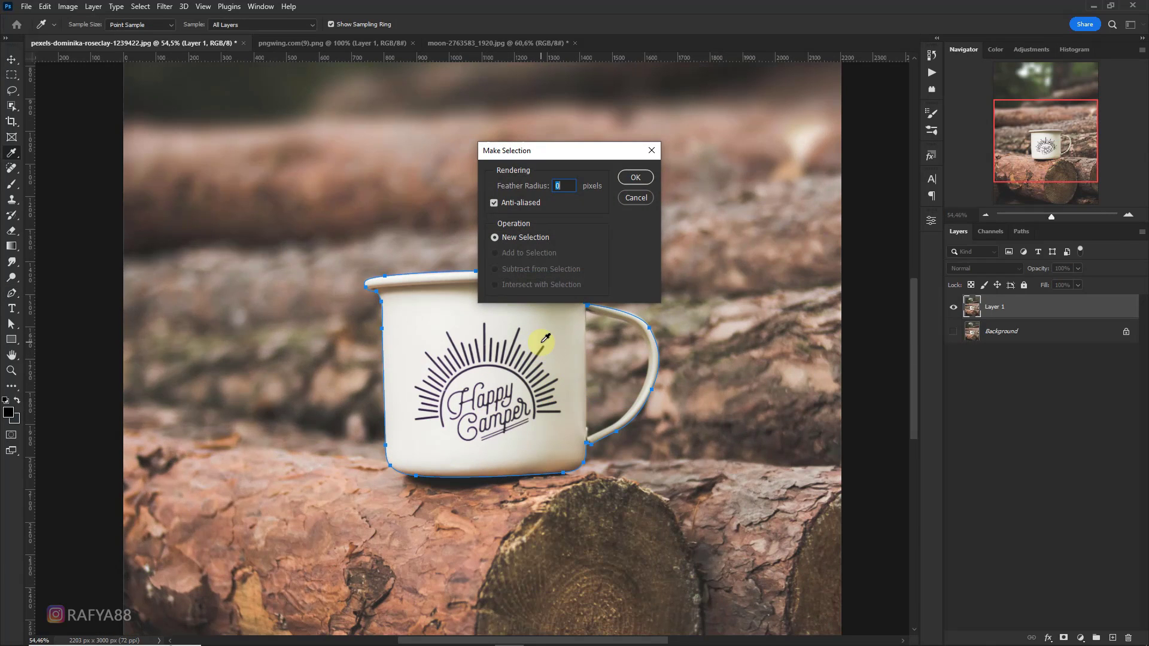
{"action": "left_click", "coordinate": [635, 178]}
{"action": "scroll", "coordinate": [513, 308], "scroll_direction": "up", "scroll_amount": 1}
{"action": "scroll", "coordinate": [525, 313], "scroll_direction": "down", "scroll_amount": 3}
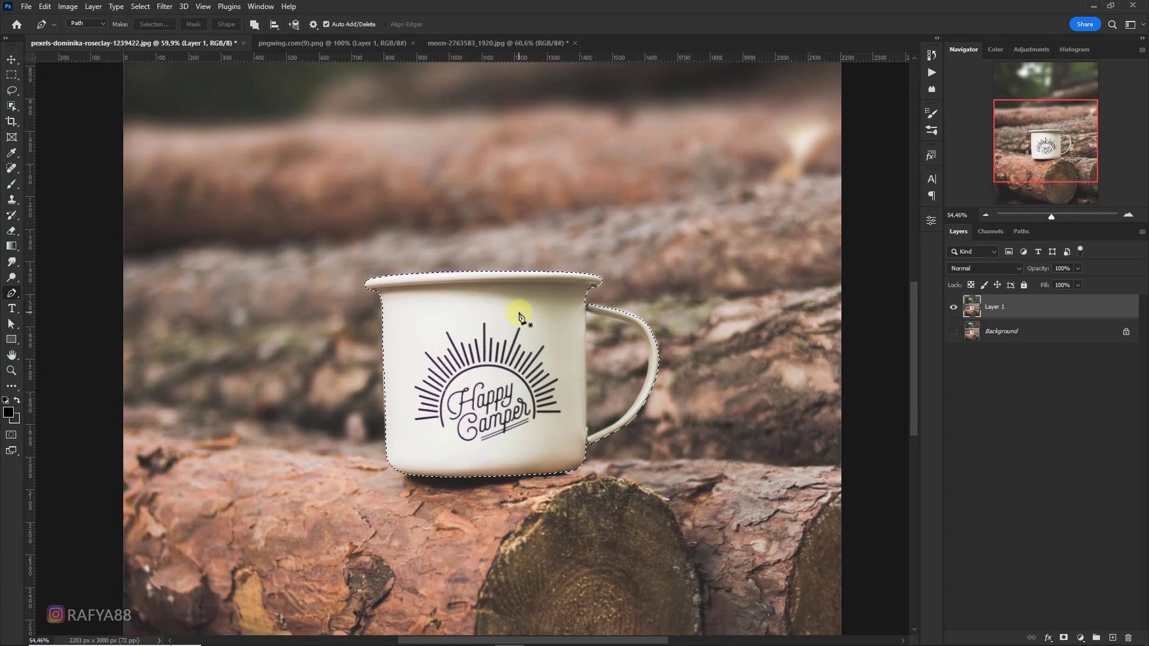
Step: Add a layer mask from the mug selection to isolate the mug on the duplicated layer
{"action": "key", "text": "p"}
{"action": "left_click", "coordinate": [1065, 638]}
{"action": "scroll", "coordinate": [636, 344], "scroll_direction": "up", "scroll_amount": 4}
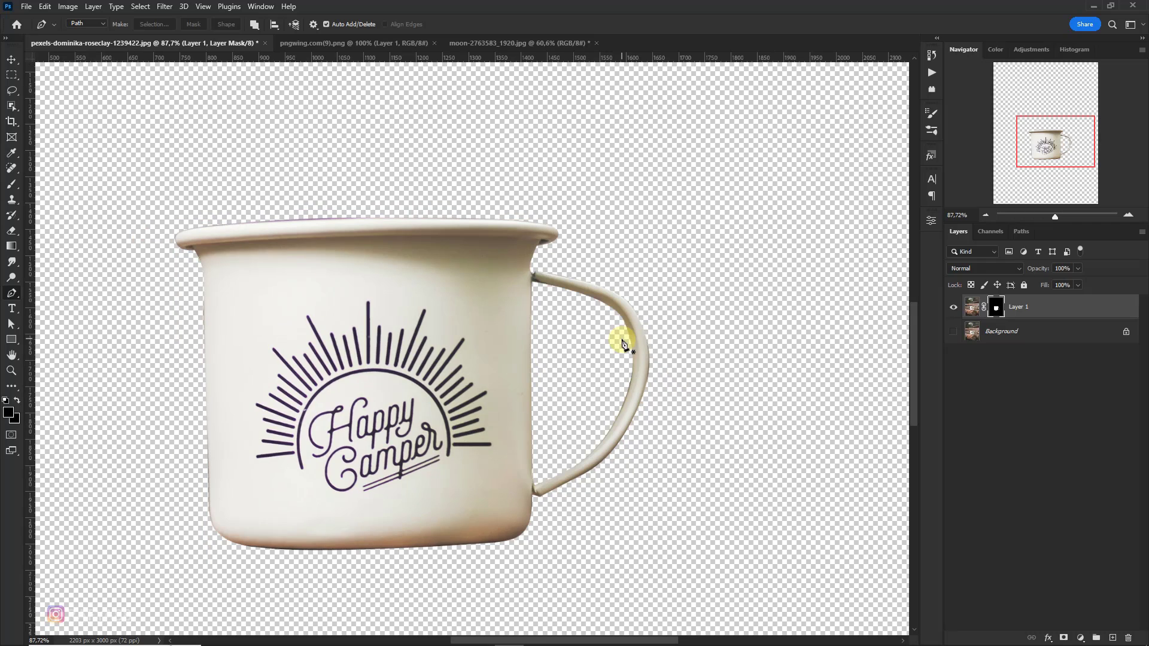
Step: Open the mug's layer mask in Select and Mask and turn on Decontaminate Colors
{"action": "key", "text": "v"}
{"action": "right_click", "coordinate": [996, 307]}
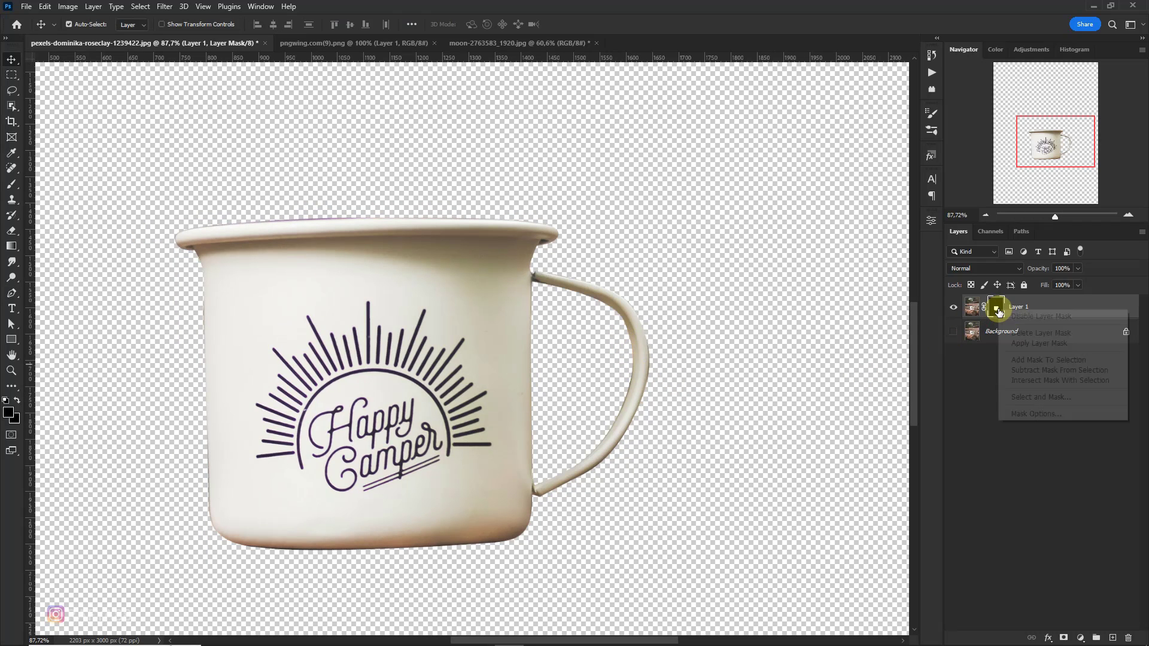
{"action": "left_click", "coordinate": [1042, 400]}
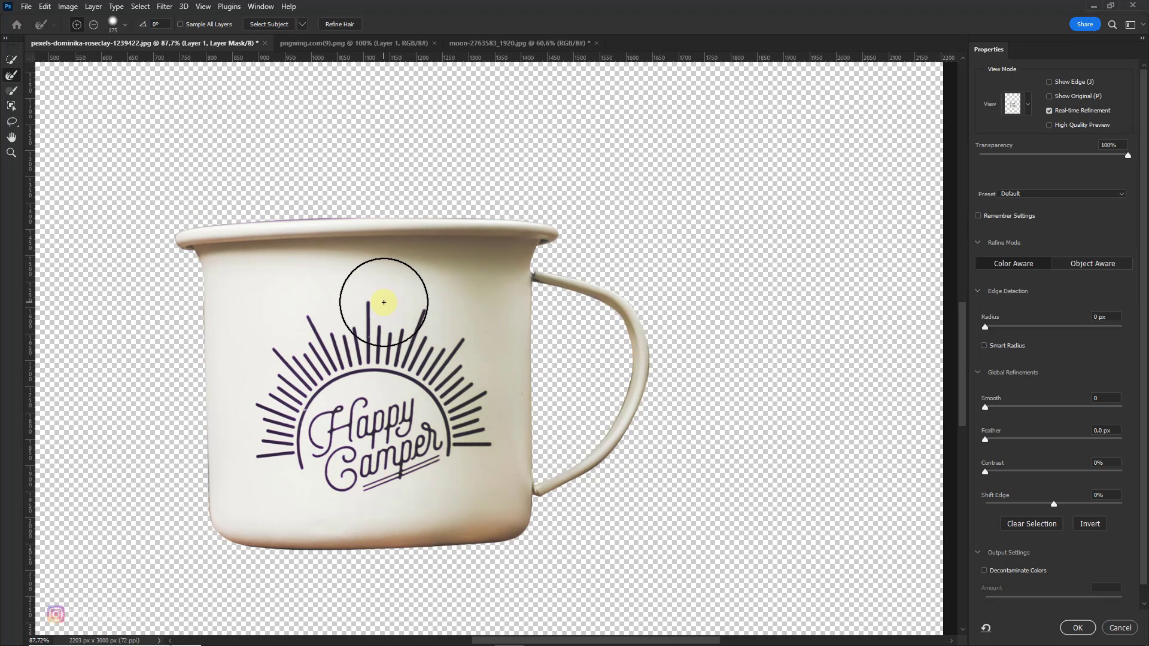
{"action": "scroll", "coordinate": [379, 299], "scroll_direction": "up", "scroll_amount": 1}
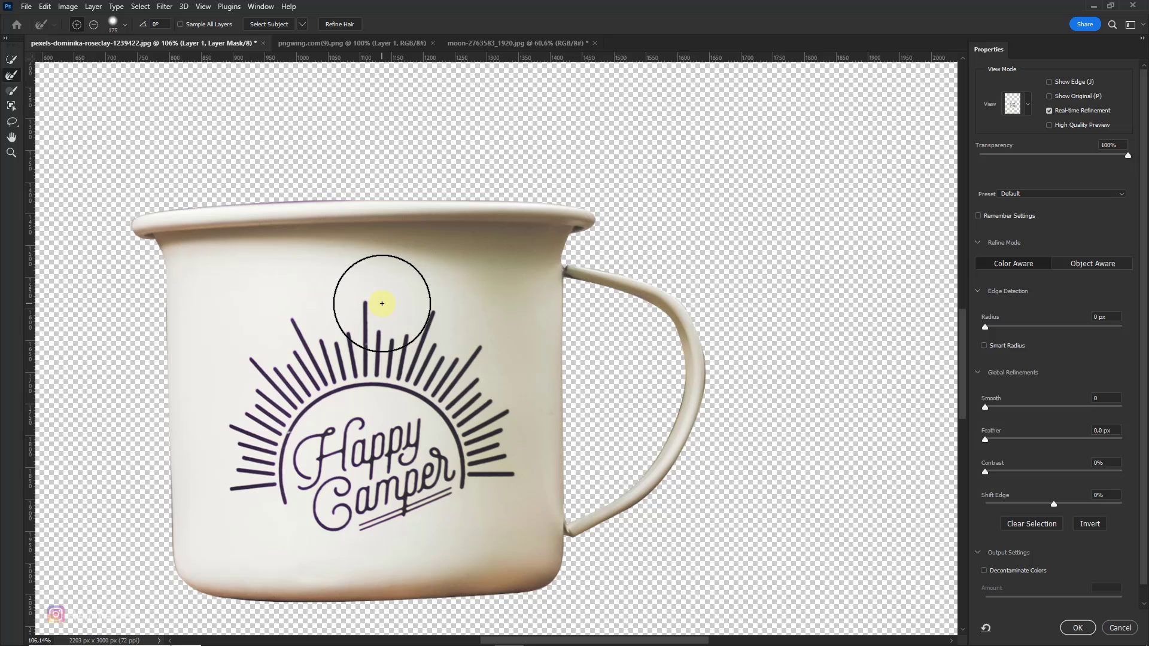
{"action": "left_click", "coordinate": [985, 570]}
{"action": "scroll", "coordinate": [305, 200], "scroll_direction": "up", "scroll_amount": 1}
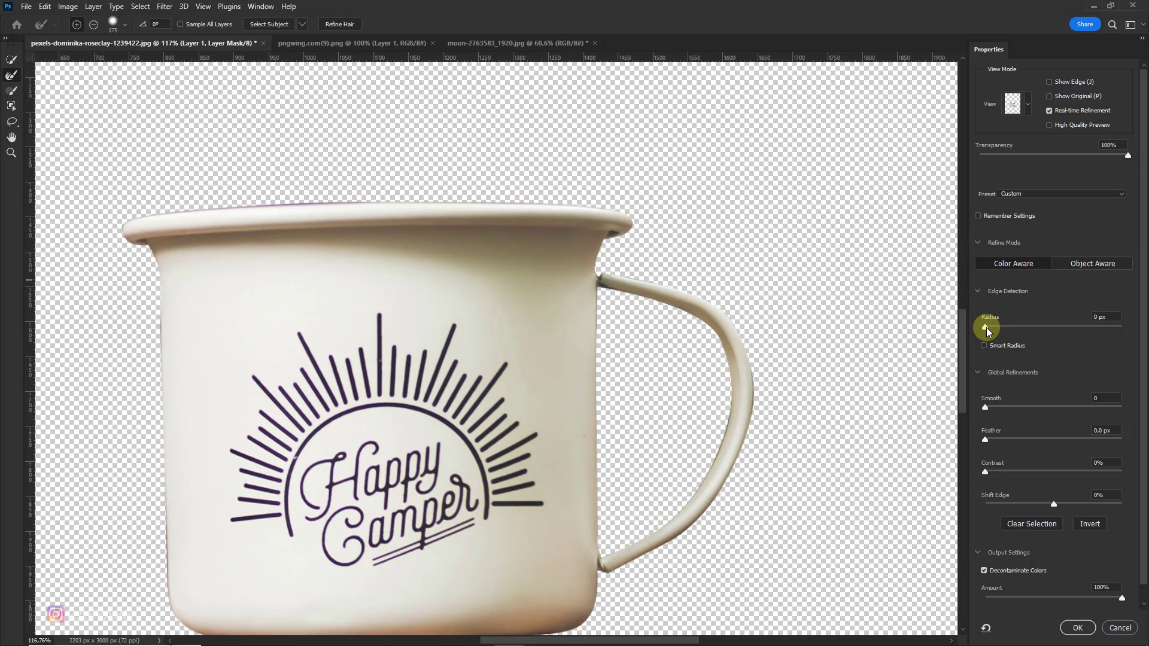
Step: Set the edge detection radius to 1 px and Shift Edge to -21%, and apply the mask refinement
{"action": "left_click_drag", "start_coordinate": [987, 328], "coordinate": [992, 328]}
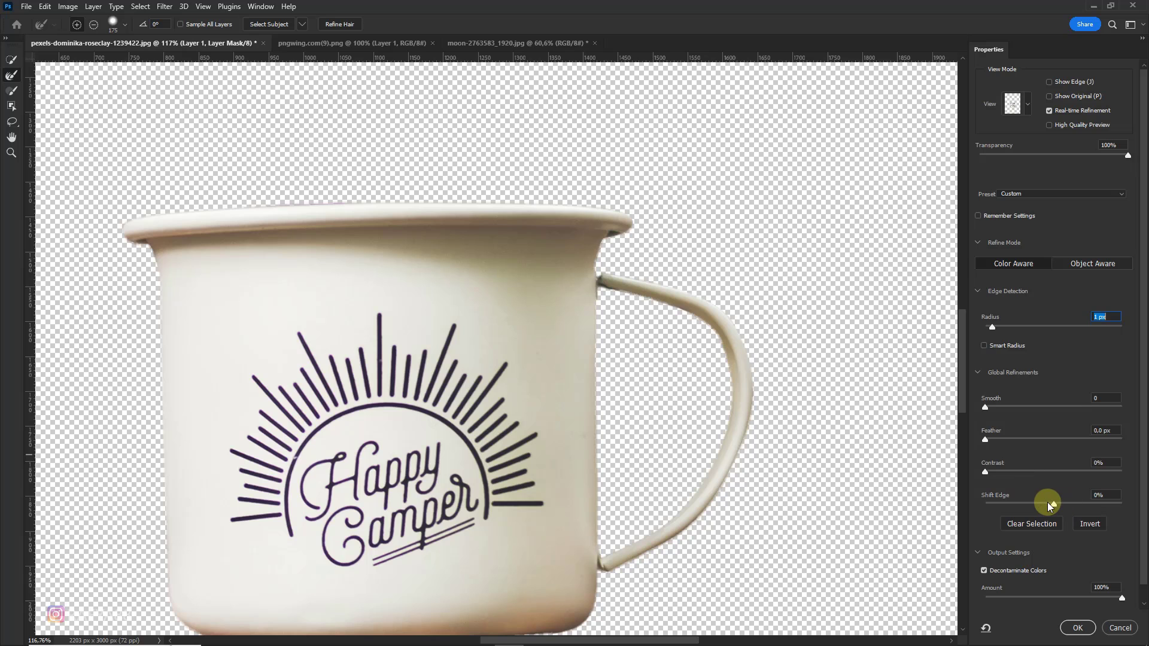
{"action": "left_click_drag", "start_coordinate": [1047, 501], "coordinate": [1039, 501]}
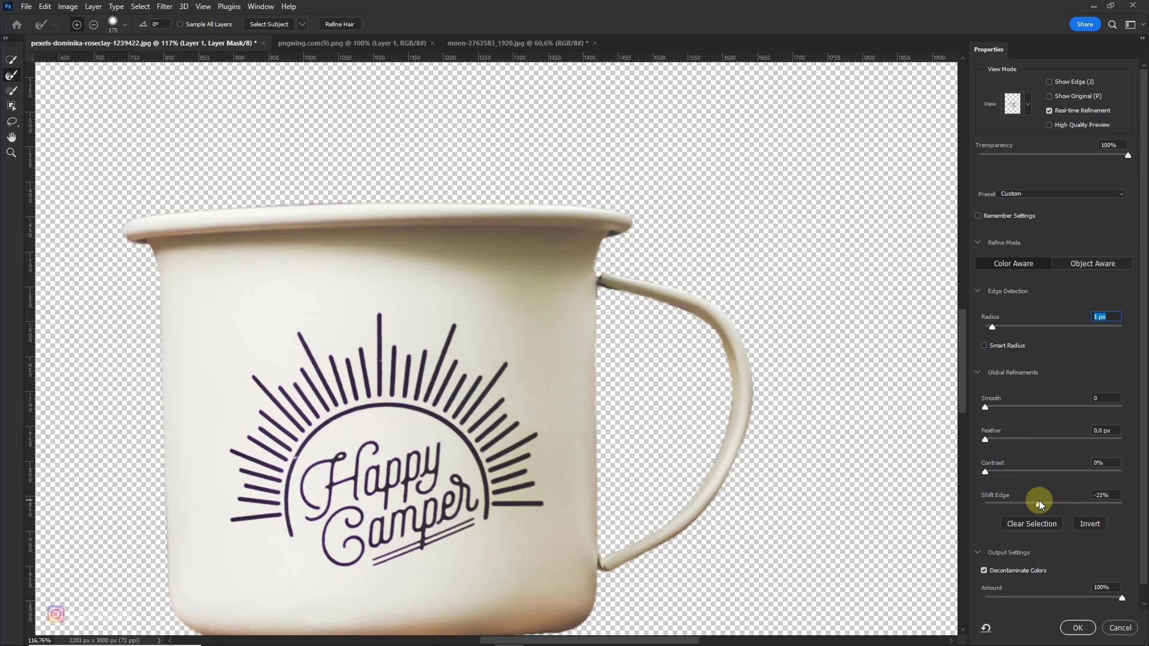
{"action": "left_click", "coordinate": [1078, 628]}
{"action": "key", "text": "ctrl+0"}
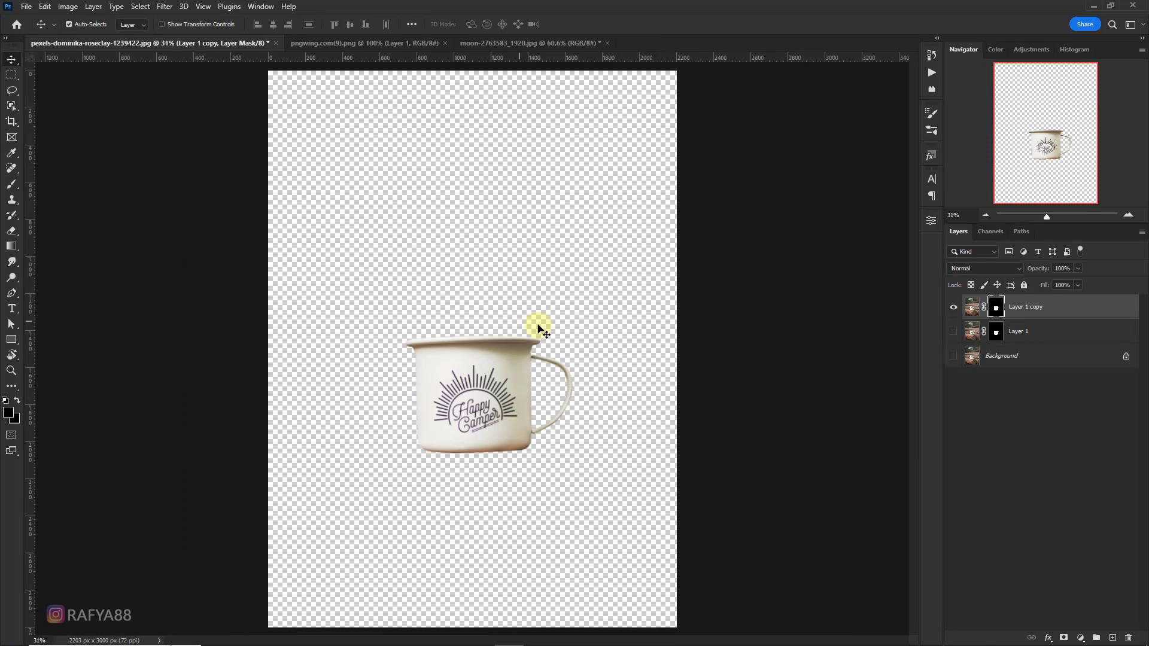
Step: Show the background layer and darken it with a clipped Levels adjustment, using black input 11 and white output 89
{"action": "left_click", "coordinate": [955, 358]}
{"action": "left_click", "coordinate": [1011, 358]}
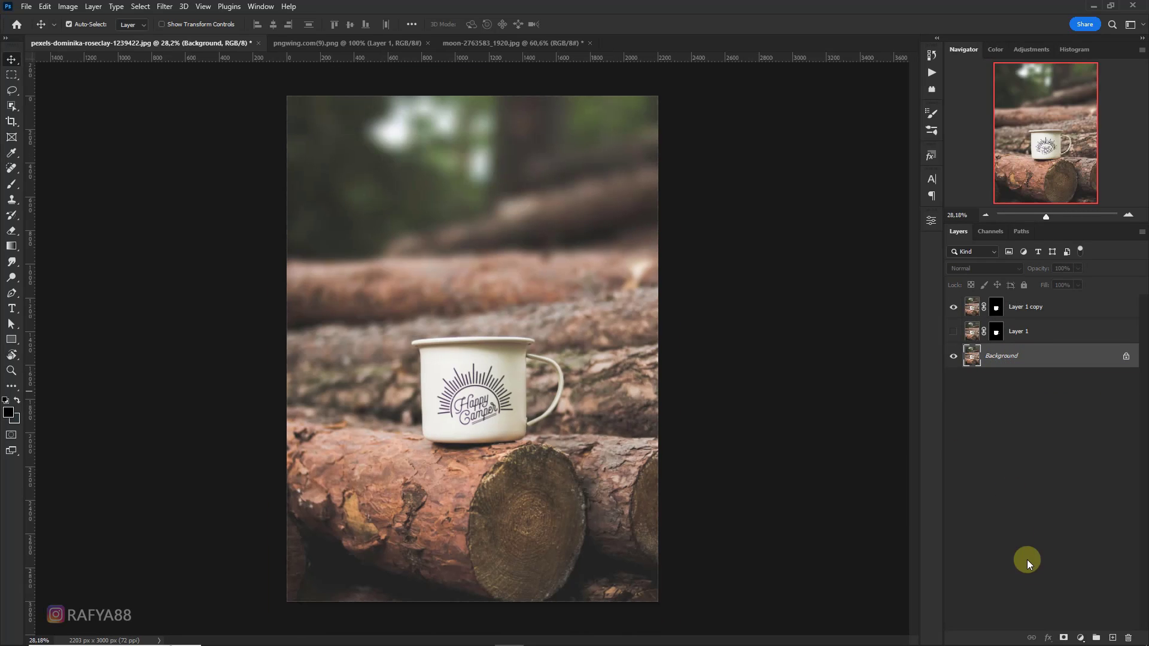
{"action": "right_click", "coordinate": [1045, 556]}
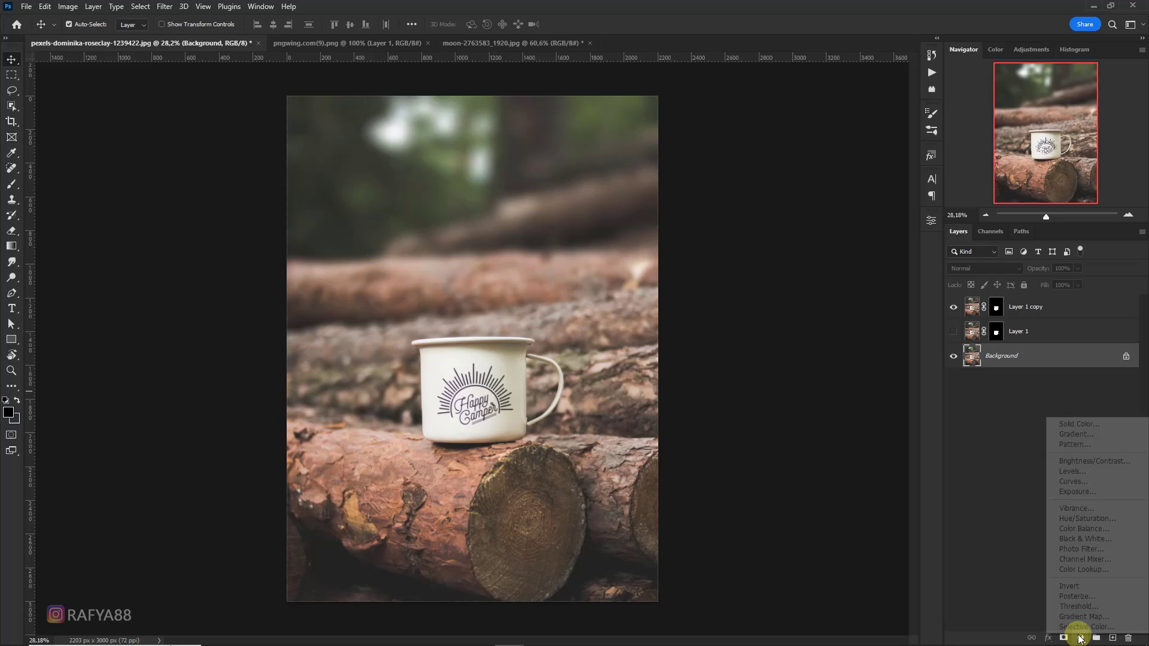
{"action": "left_click", "coordinate": [1074, 474]}
{"action": "left_click", "coordinate": [832, 434]}
{"action": "left_click_drag", "start_coordinate": [904, 382], "coordinate": [809, 345]}
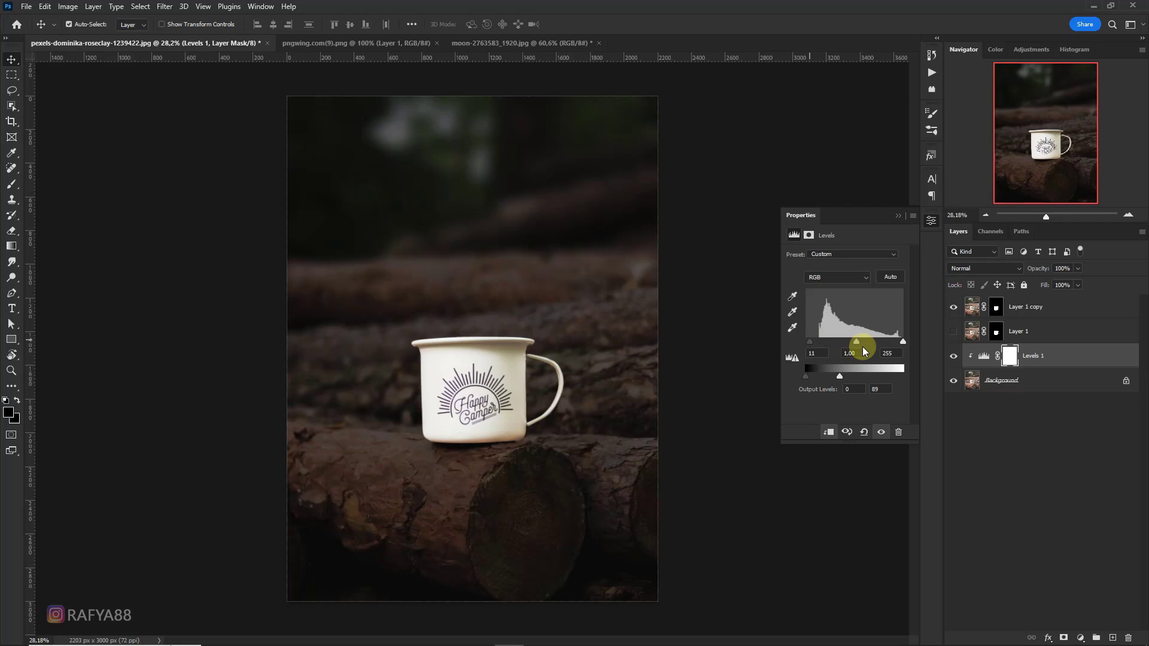
{"action": "left_click", "coordinate": [898, 216]}
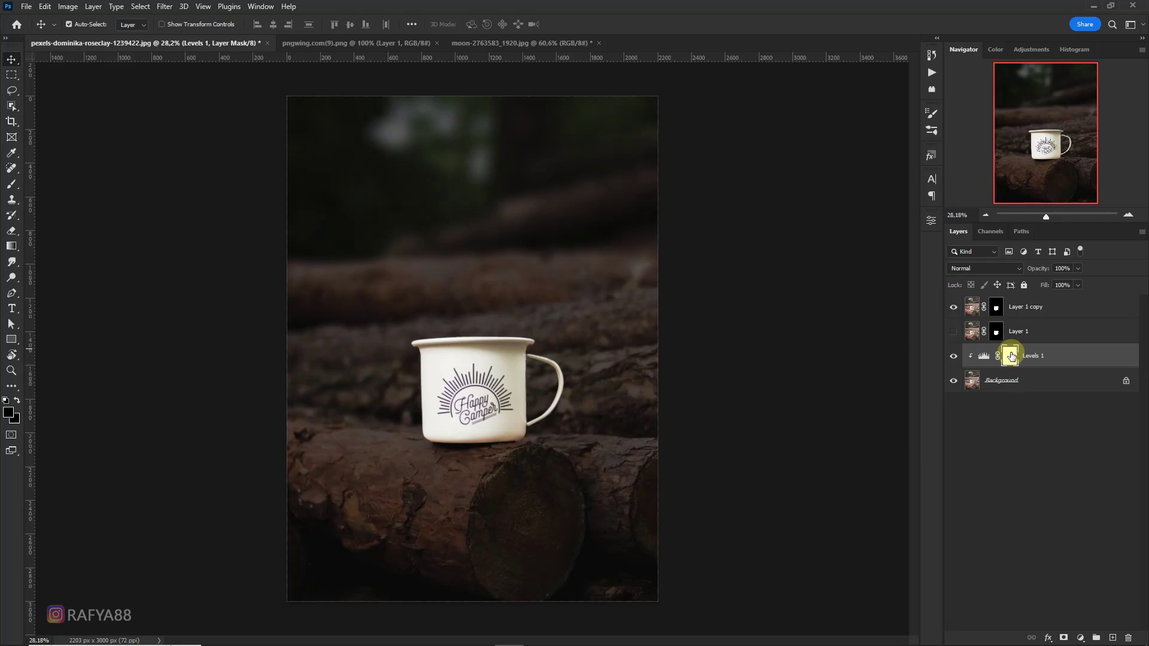
Step: Set up a soft 2600 px black brush with 0% hardness and a flattened elliptical tip for the Levels mask
{"action": "left_click", "coordinate": [12, 184]}
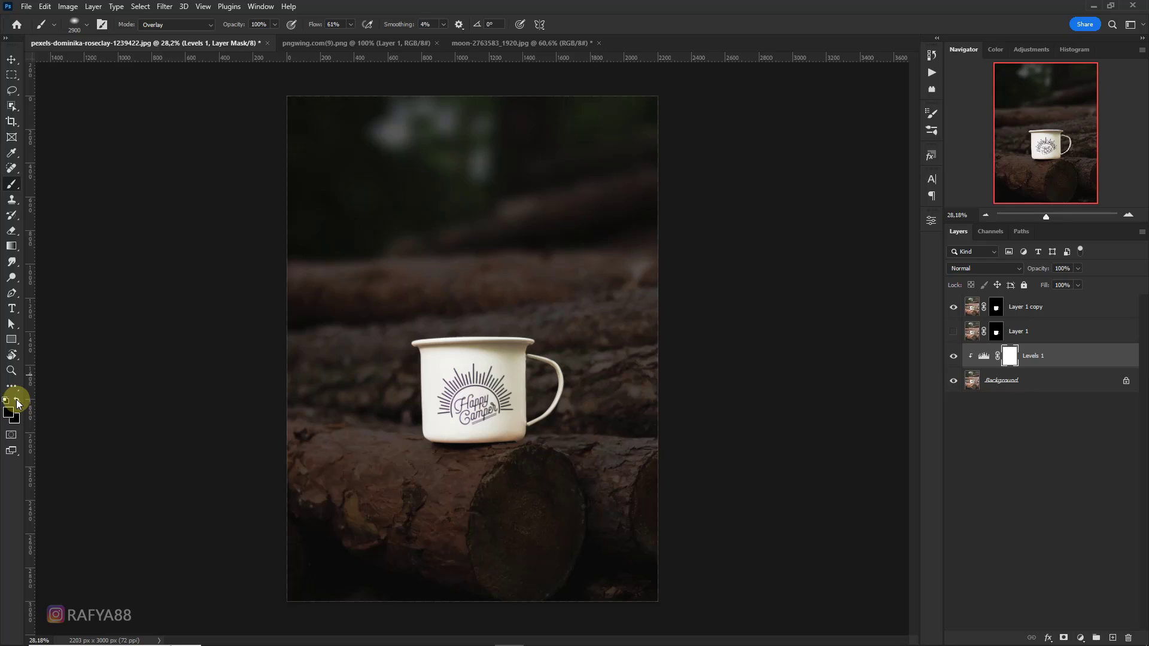
{"action": "key", "text": "bracketleft"}
{"action": "key", "text": "bracketleft"}
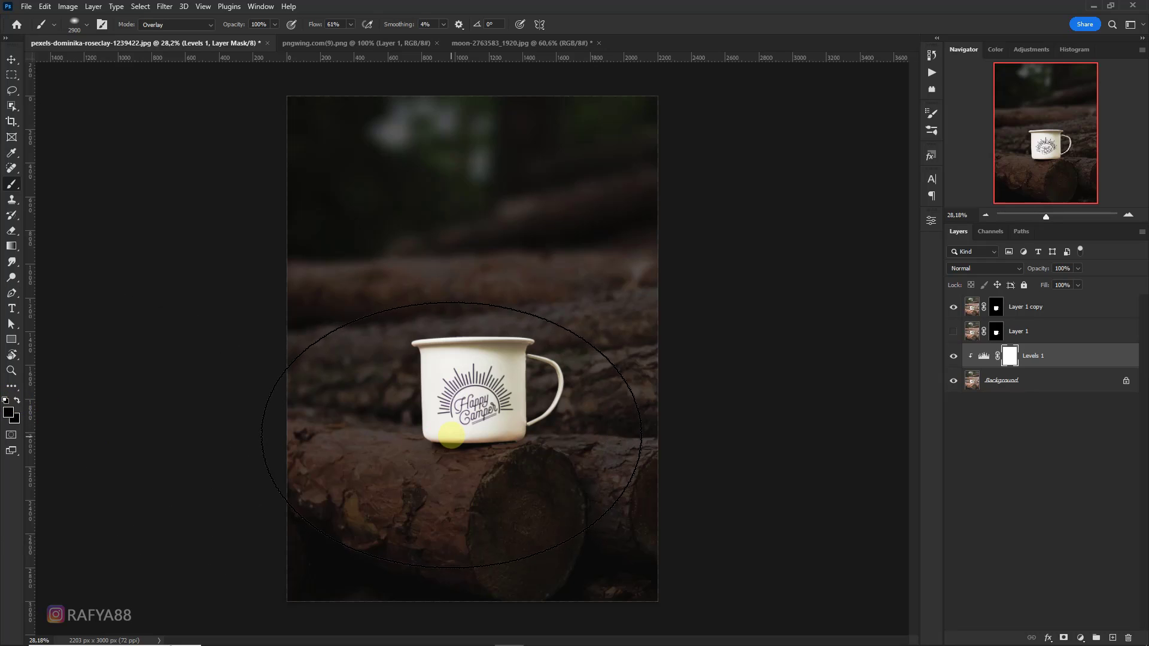
{"action": "key", "text": "bracketleft"}
{"action": "scroll", "coordinate": [467, 359], "scroll_direction": "down", "scroll_amount": 1}
{"action": "right_click", "coordinate": [496, 371]}
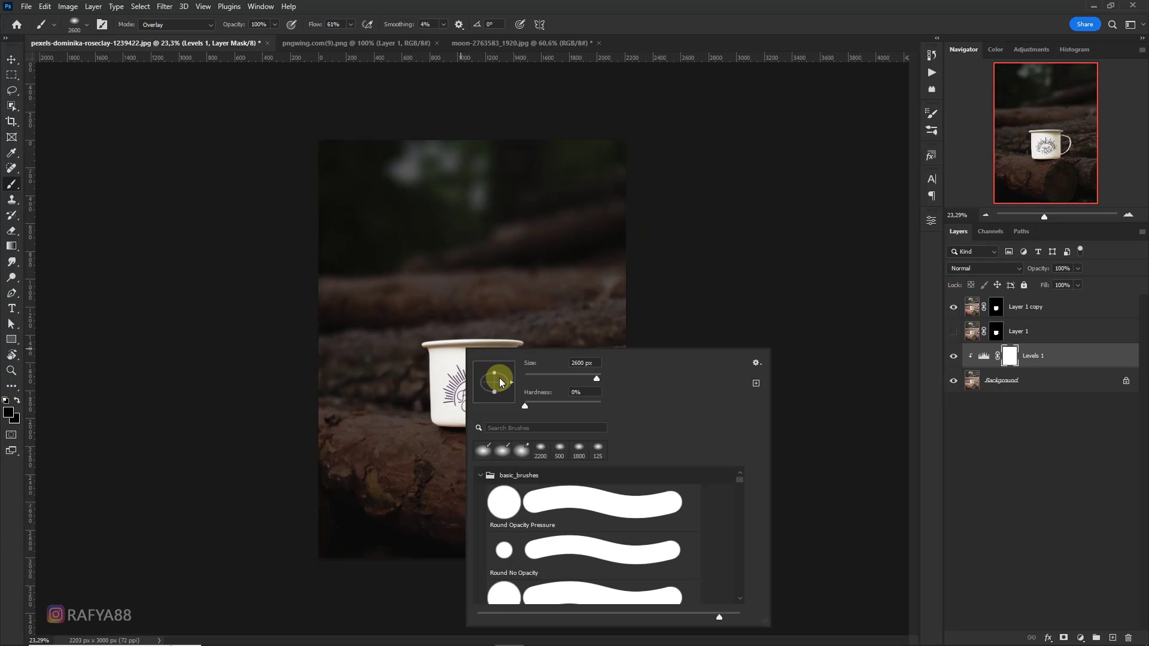
{"action": "left_click_drag", "start_coordinate": [497, 371], "coordinate": [497, 377]}
{"action": "left_click", "coordinate": [436, 464]}
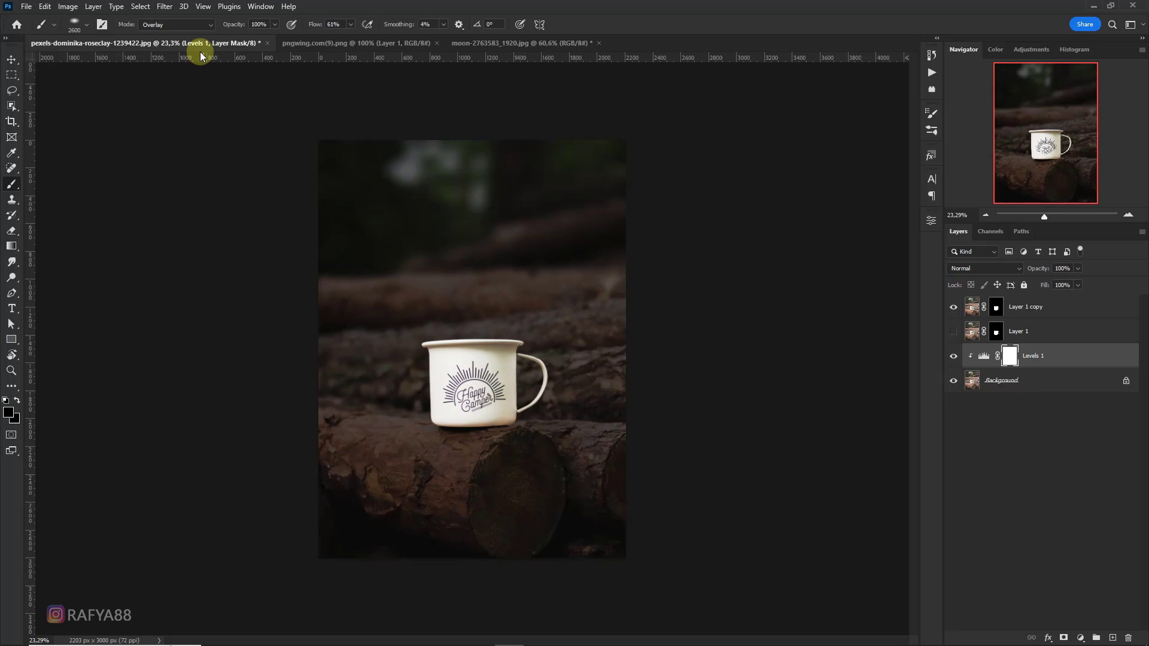
Step: Set the brush mode to Normal and paint on the Levels mask to brighten the log beneath the mug
{"action": "left_click", "coordinate": [179, 24]}
{"action": "left_click", "coordinate": [180, 37]}
{"action": "left_click", "coordinate": [481, 461]}
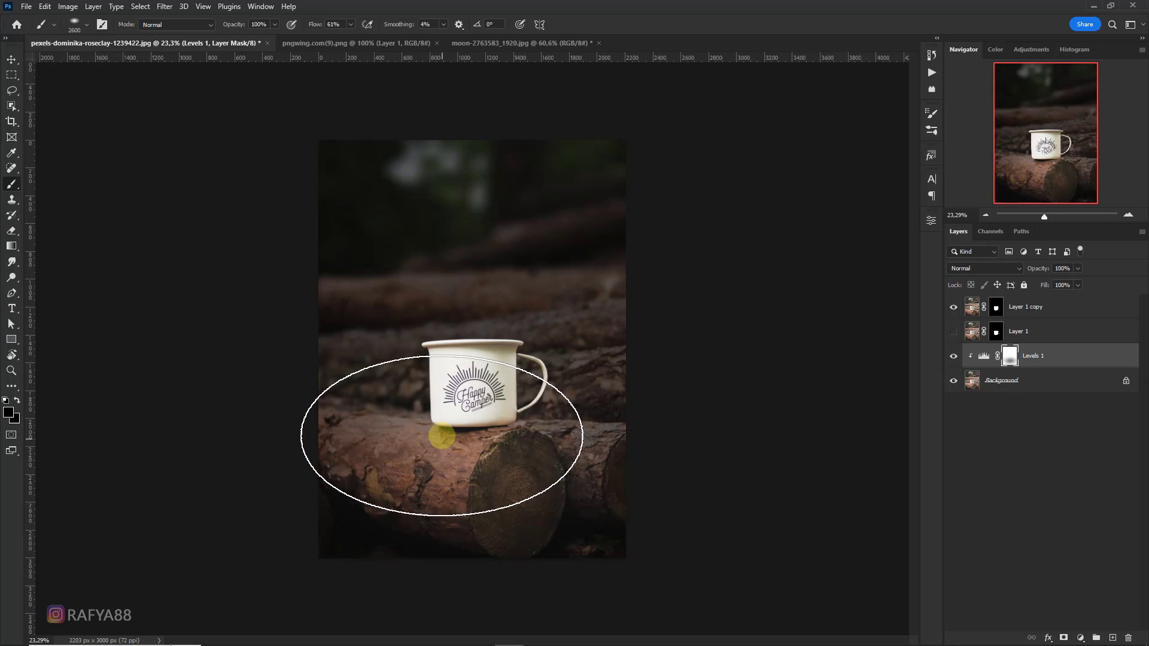
{"action": "scroll", "coordinate": [455, 431], "scroll_direction": "down", "scroll_amount": 1}
Step: Undo the full-strength dab around the mug and repaint it on the Levels mask at 59% brush opacity
{"action": "left_click", "coordinate": [476, 400]}
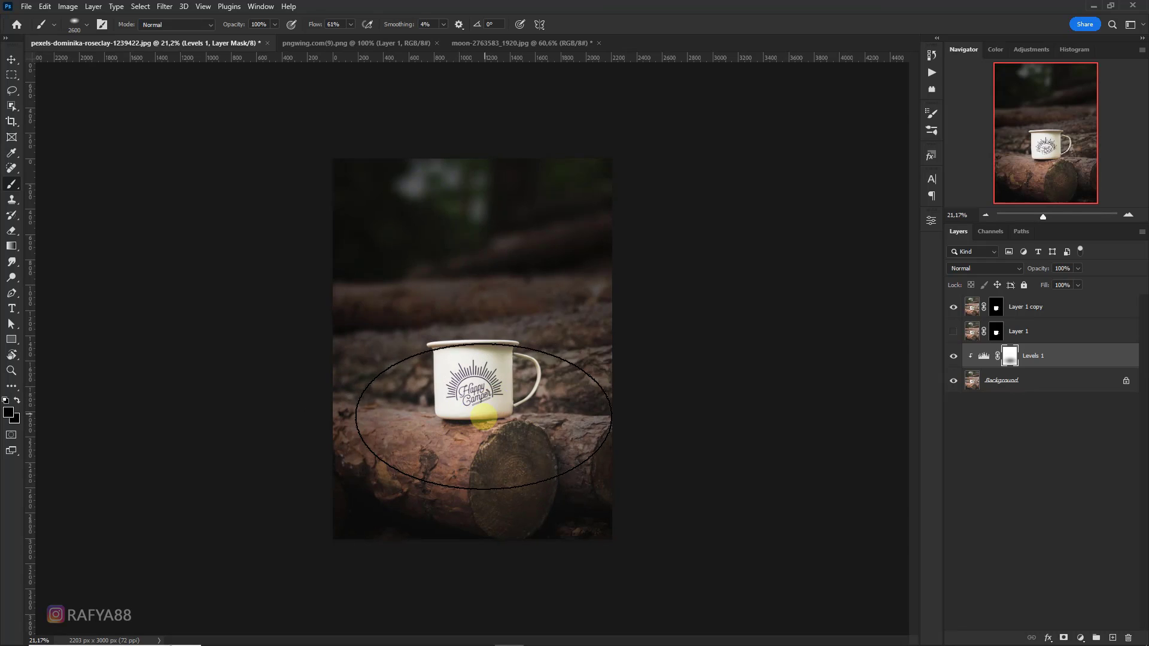
{"action": "key", "text": "ctrl+z"}
{"action": "left_click_drag", "start_coordinate": [234, 25], "coordinate": [215, 30]}
{"action": "left_click", "coordinate": [493, 396]}
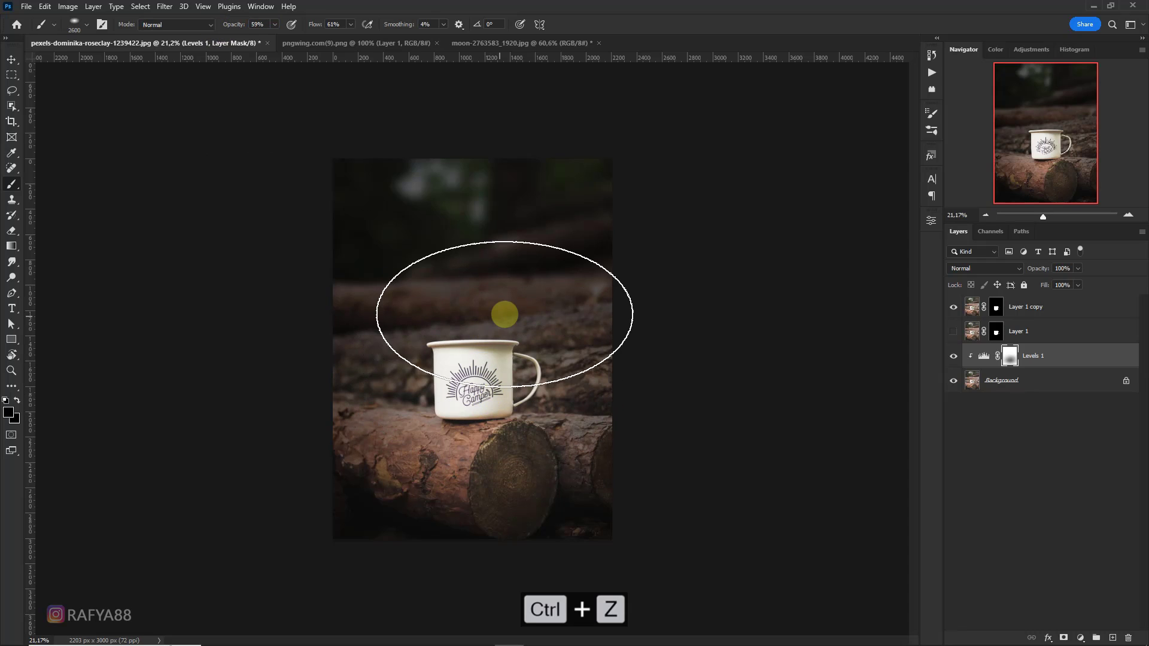
{"action": "scroll", "coordinate": [497, 396], "scroll_direction": "up", "scroll_amount": 1}
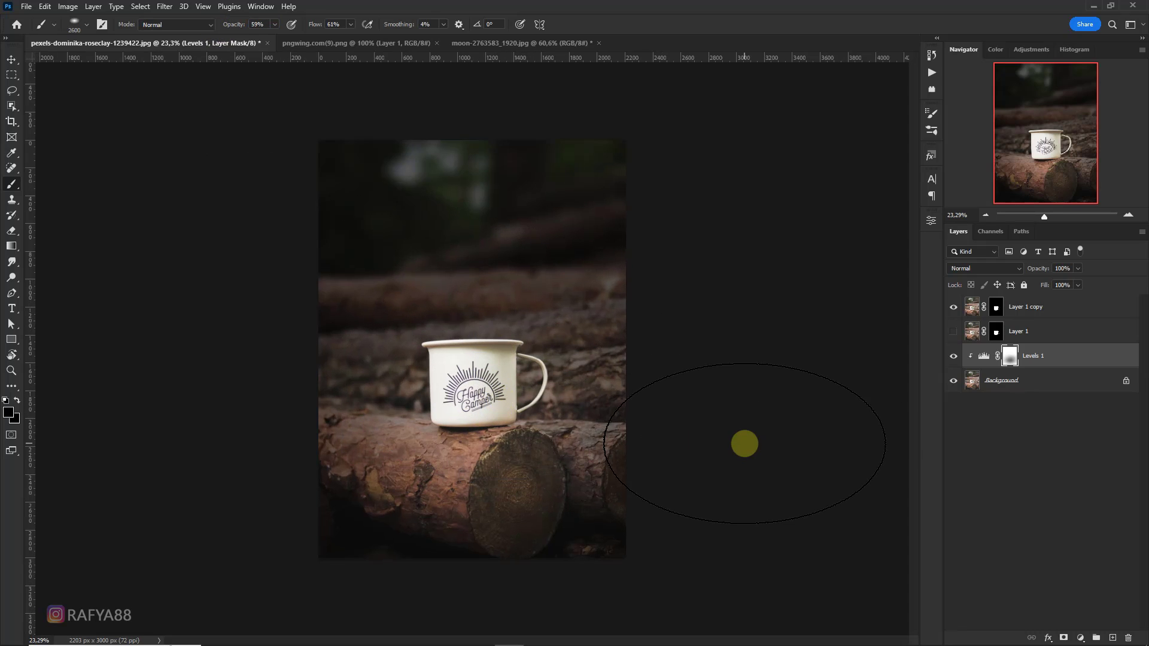
Step: Add a clipped Color Balance adjustment above Levels with midtones Cyan/Red -21 and Yellow/Blue +22
{"action": "left_click", "coordinate": [1081, 638]}
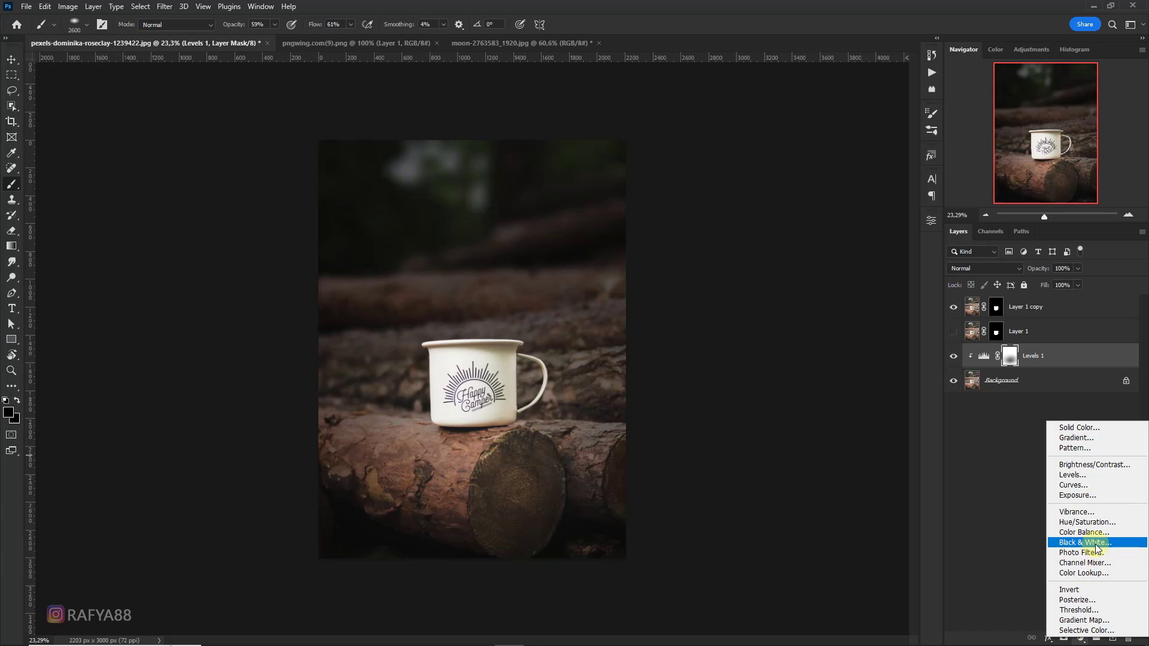
{"action": "left_click", "coordinate": [1096, 532]}
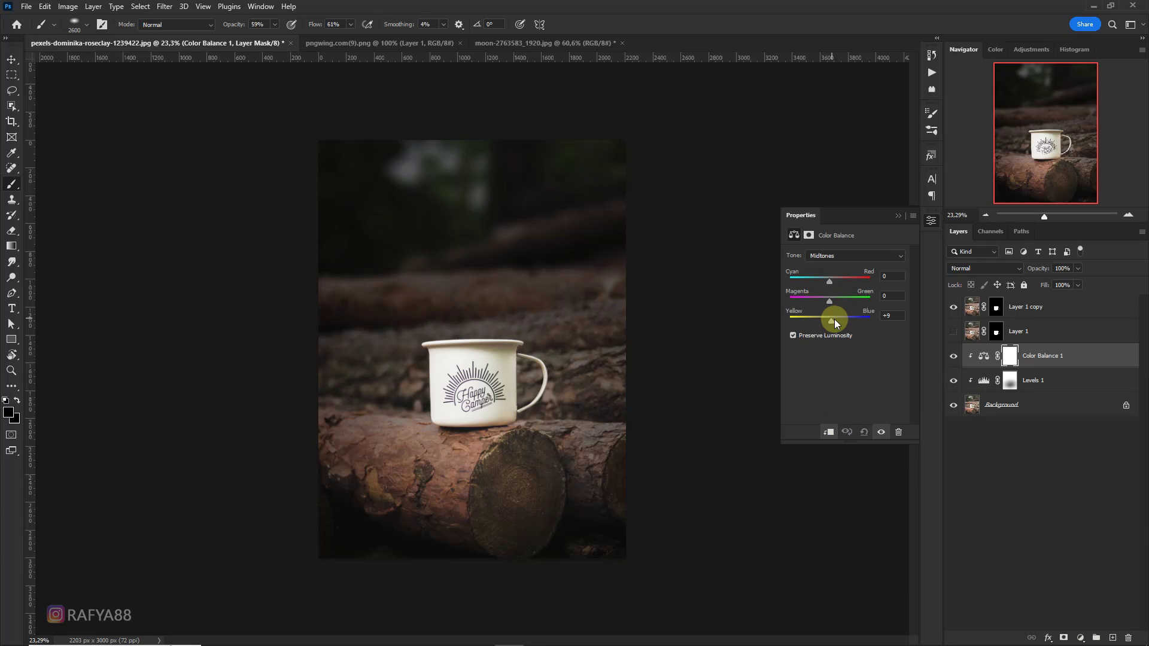
{"action": "left_click_drag", "start_coordinate": [821, 282], "coordinate": [817, 278]}
Step: Add a clipped Levels adjustment above Color Balance and slightly raise the Blue channel's output black level
{"action": "left_click", "coordinate": [1080, 638]}
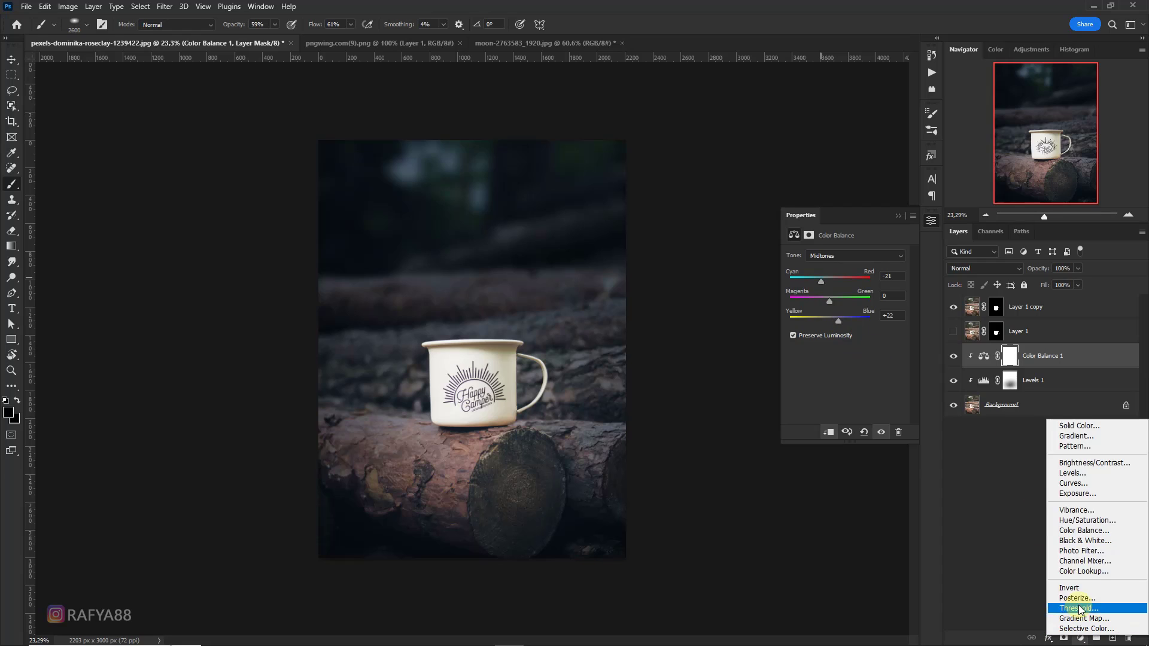
{"action": "left_click", "coordinate": [1088, 475]}
{"action": "left_click", "coordinate": [826, 287]}
{"action": "left_click", "coordinate": [827, 319]}
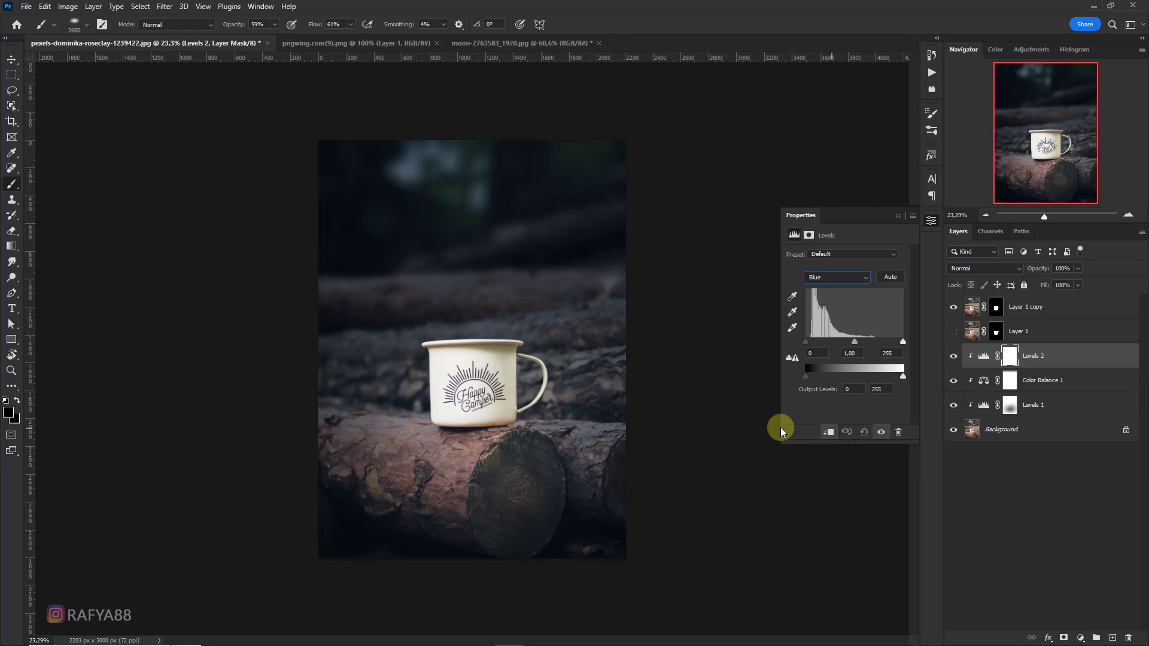
{"action": "left_click_drag", "start_coordinate": [782, 443], "coordinate": [725, 469]}
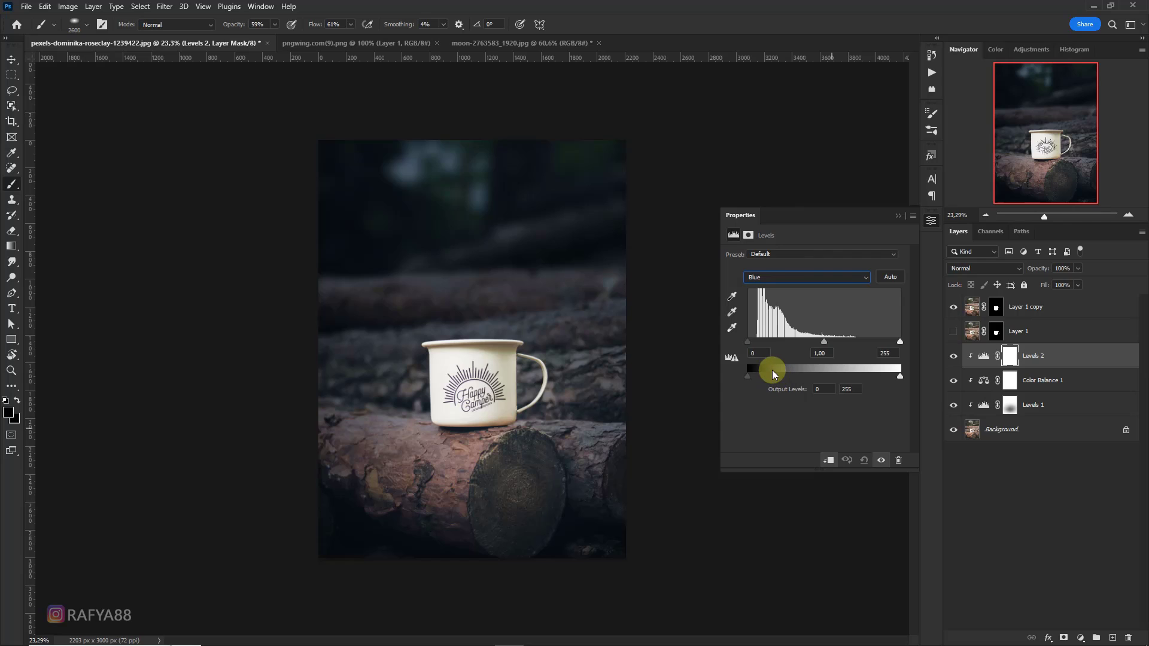
{"action": "left_click_drag", "start_coordinate": [750, 375], "coordinate": [756, 374]}
{"action": "left_click", "coordinate": [898, 217]}
Step: Rename the mug cutout layer "mug" and darken it with a clipped Levels adjustment at output white level 141
{"action": "left_click", "coordinate": [1028, 311]}
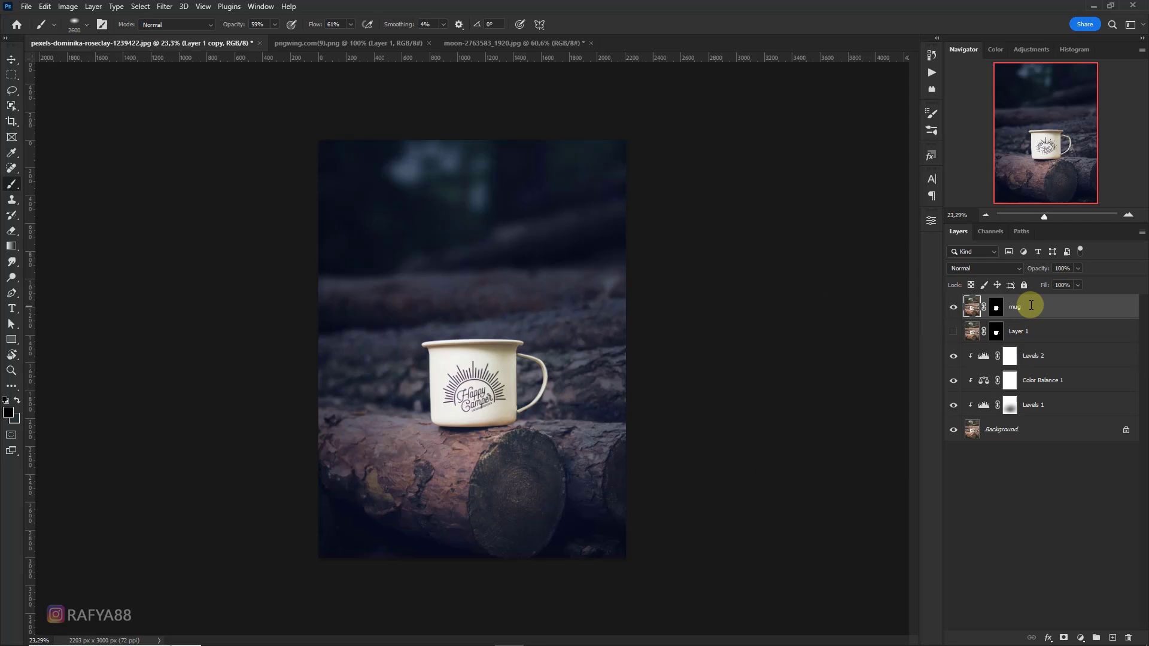
{"action": "scroll", "coordinate": [603, 374], "scroll_direction": "up", "scroll_amount": 2}
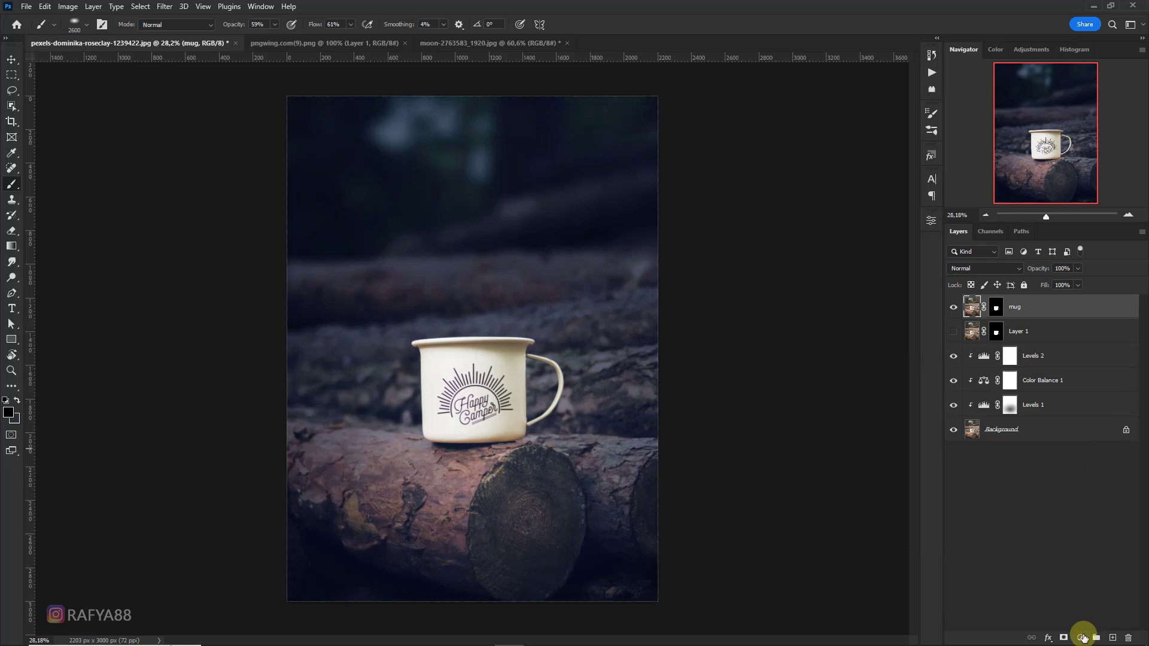
{"action": "left_click", "coordinate": [1082, 638]}
{"action": "left_click", "coordinate": [1079, 478]}
{"action": "left_click", "coordinate": [828, 460]}
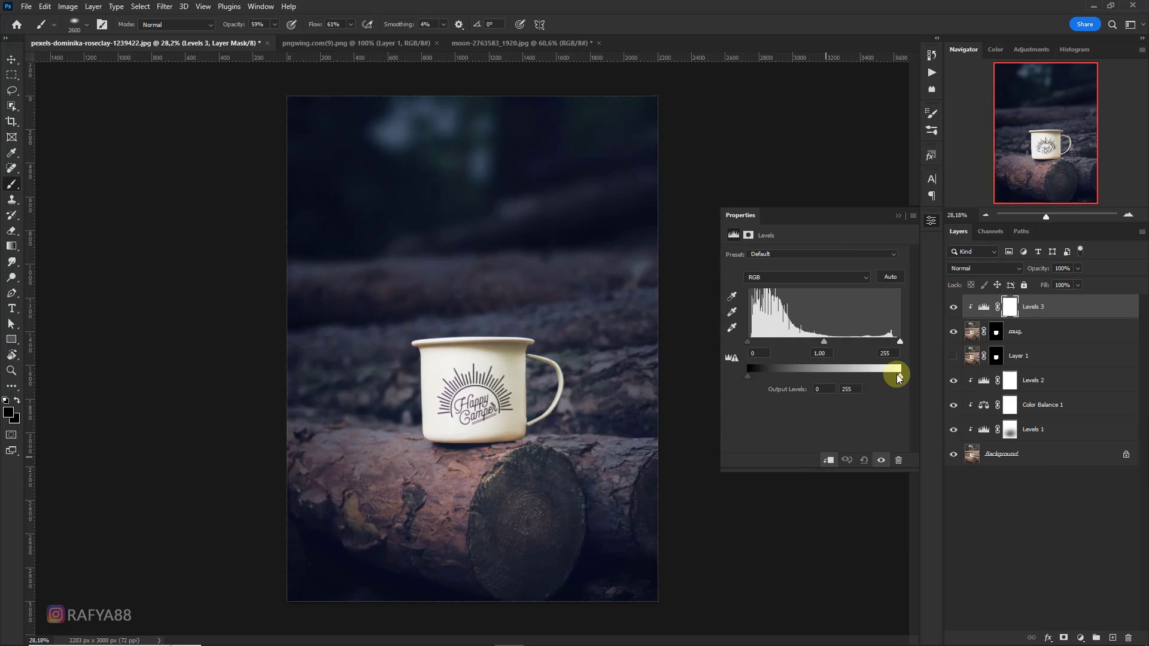
{"action": "left_click_drag", "start_coordinate": [898, 376], "coordinate": [827, 341]}
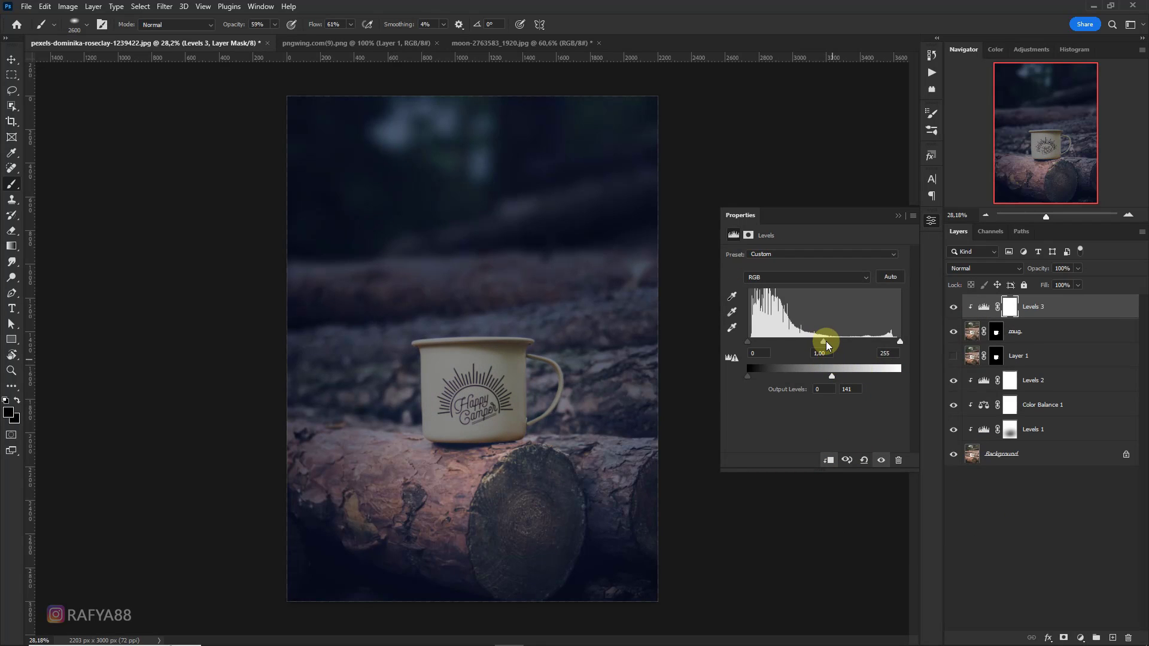
{"action": "left_click", "coordinate": [897, 217]}
Step: Paint black on the mug's Levels mask with a soft brush, from 1400 down to 500 px, to brighten the rim and upper body
{"action": "scroll", "coordinate": [500, 303], "scroll_direction": "up", "scroll_amount": 1}
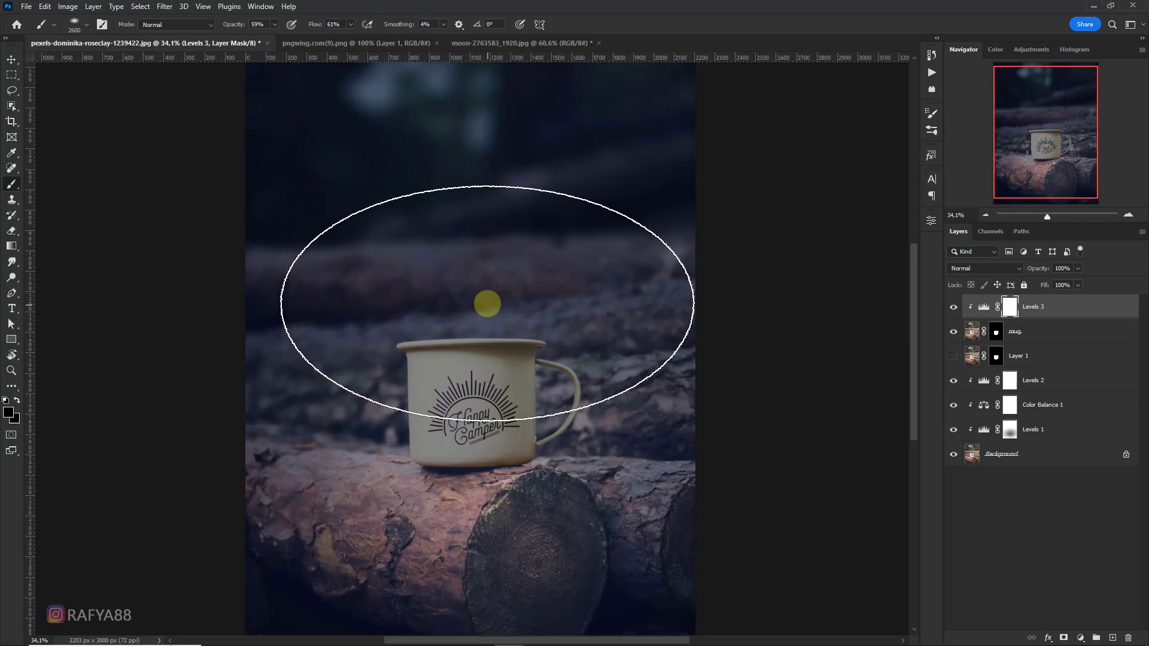
{"action": "key", "text": "bracketleft"}
{"action": "key", "text": "bracketleft"}
{"action": "key", "text": "bracketleft"}
{"action": "key", "text": "bracketleft"}
{"action": "key", "text": "bracketleft"}
{"action": "key", "text": "bracketleft"}
{"action": "key", "text": "bracketleft"}
{"action": "key", "text": "bracketleft"}
{"action": "key", "text": "bracketleft"}
{"action": "key", "text": "bracketleft"}
{"action": "key", "text": "bracketleft"}
{"action": "key", "text": "bracketleft"}
{"action": "key", "text": "bracketleft"}
{"action": "key", "text": "bracketleft"}
{"action": "key", "text": "bracketleft"}
{"action": "key", "text": "bracketleft"}
{"action": "key", "text": "bracketleft"}
{"action": "key", "text": "bracketleft"}
{"action": "key", "text": "bracketleft"}
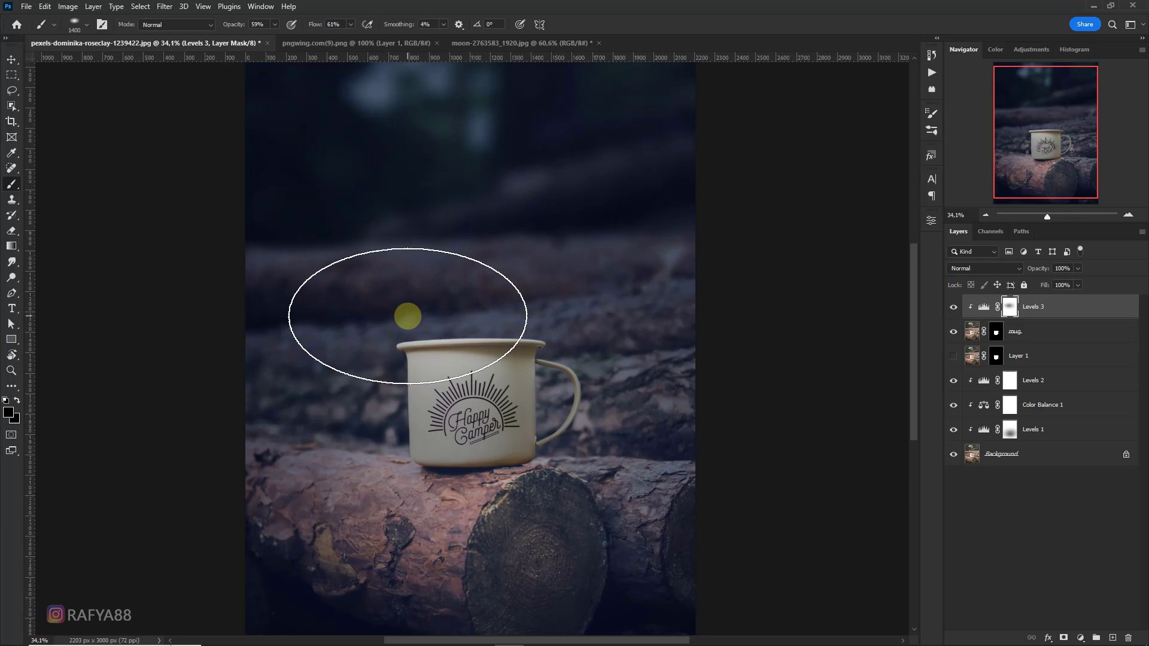
{"action": "mouse_move", "coordinate": [419, 334]}
{"action": "left_mouse_down"}
{"action": "mouse_move", "coordinate": [590, 323]}
{"action": "mouse_move", "coordinate": [374, 398]}
{"action": "mouse_move", "coordinate": [389, 425]}
{"action": "left_mouse_up"}
{"action": "key", "text": "bracketleft"}
{"action": "key", "text": "bracketleft"}
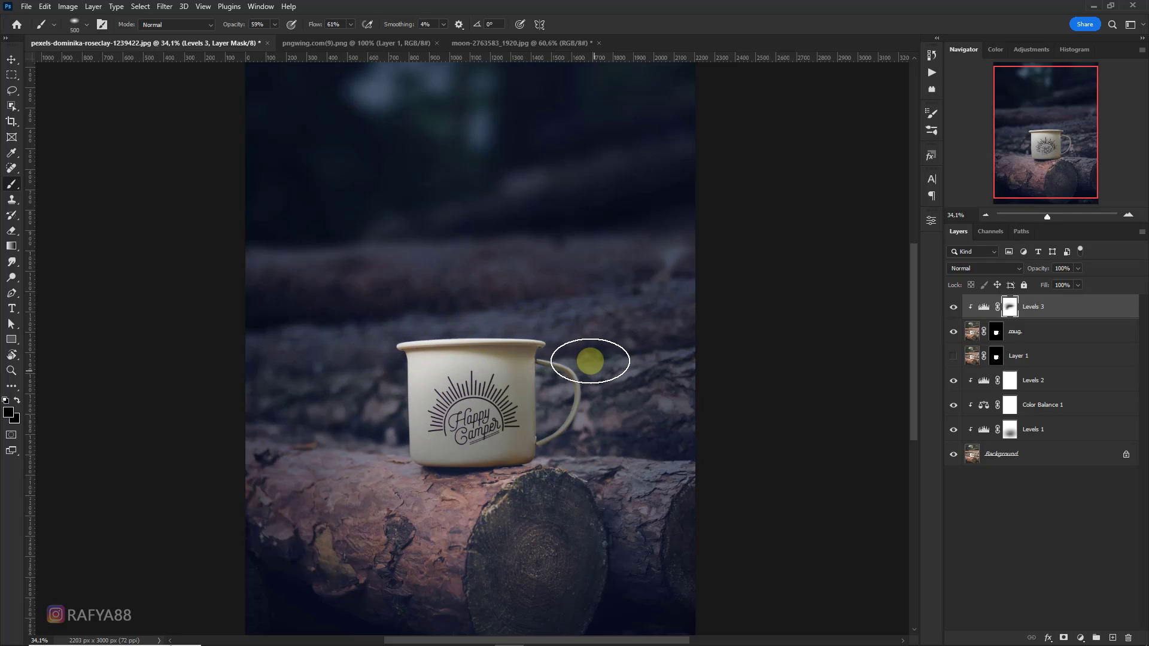
{"action": "scroll", "coordinate": [576, 329], "scroll_direction": "down", "scroll_amount": 5}
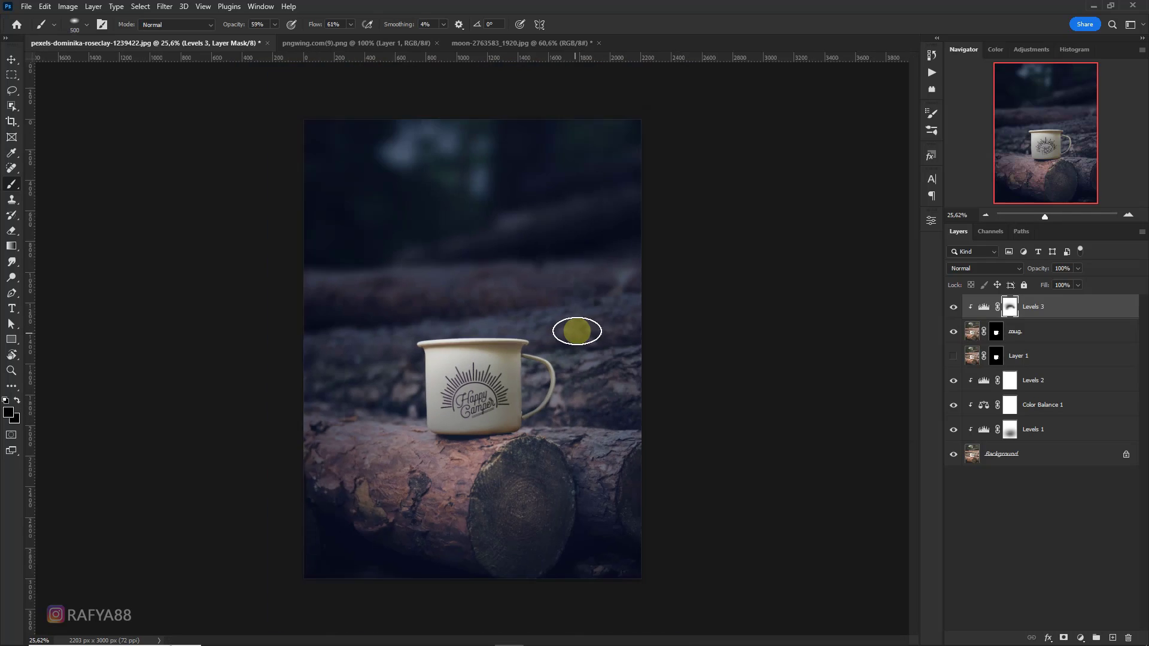
{"action": "scroll", "coordinate": [577, 319], "scroll_direction": "up", "scroll_amount": 3}
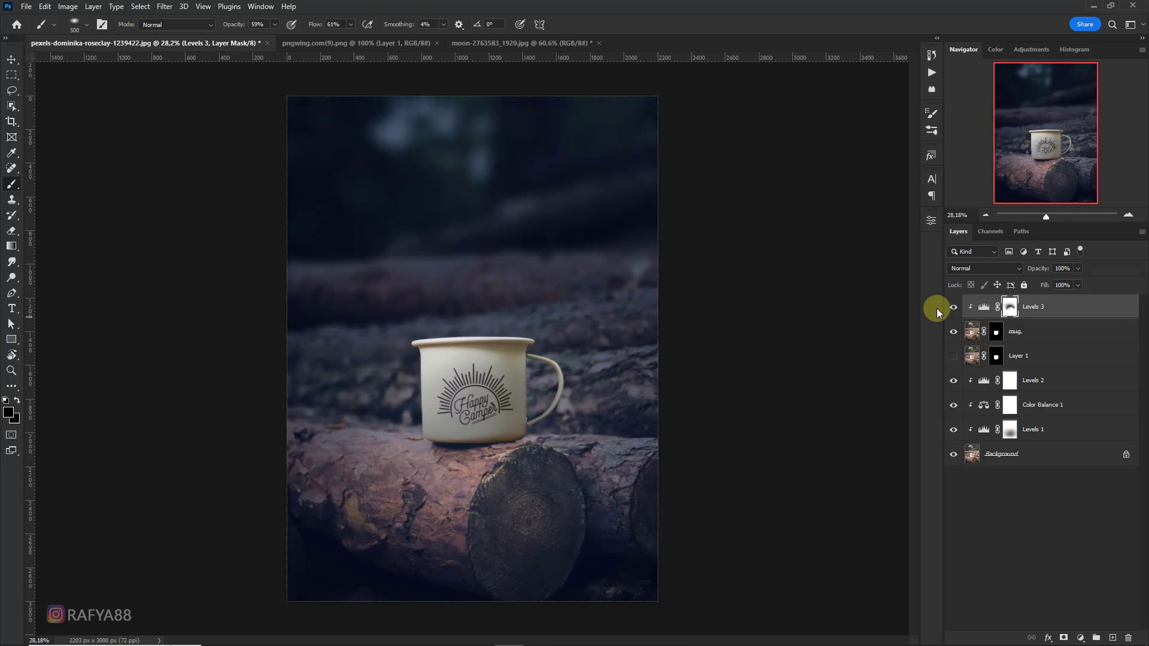
{"action": "left_click", "coordinate": [953, 307]}
{"action": "left_click", "coordinate": [954, 306]}
{"action": "scroll", "coordinate": [518, 269], "scroll_direction": "down", "scroll_amount": 2}
{"action": "scroll", "coordinate": [502, 329], "scroll_direction": "up", "scroll_amount": 3}
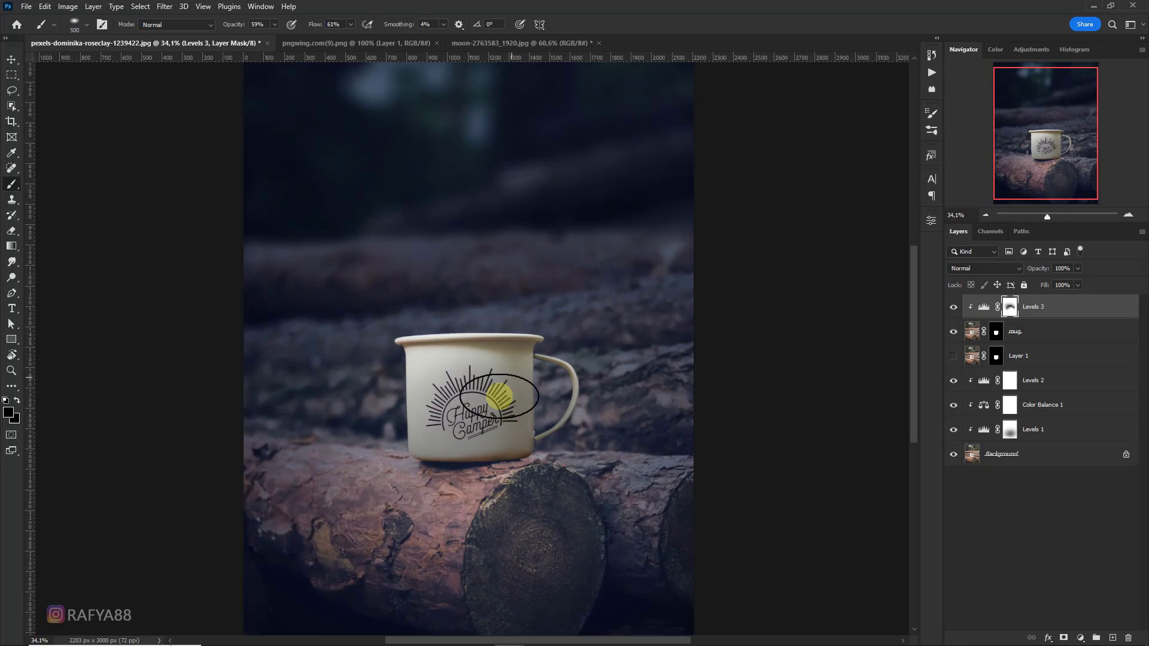
{"action": "key", "text": "ctrl+z"}
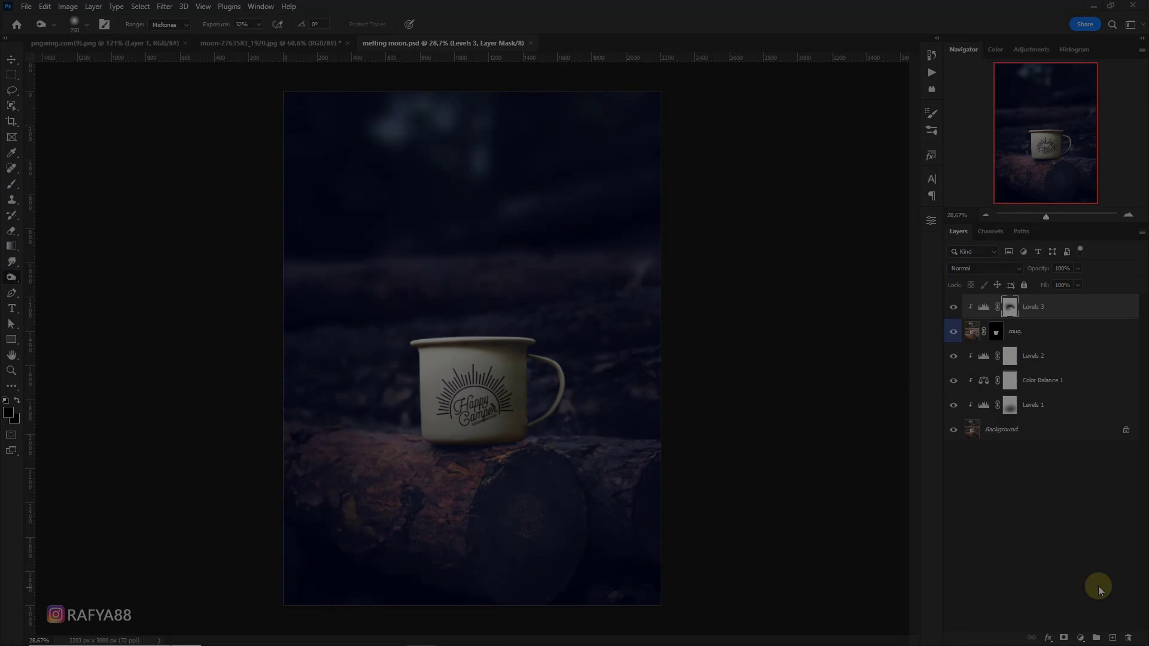
Step: Trace a closed Polygonal Lasso selection along the underside of the mug's rim and diagonally across its upper body, with 1 px feather
{"action": "scroll", "coordinate": [462, 367], "scroll_direction": "up", "scroll_amount": 12}
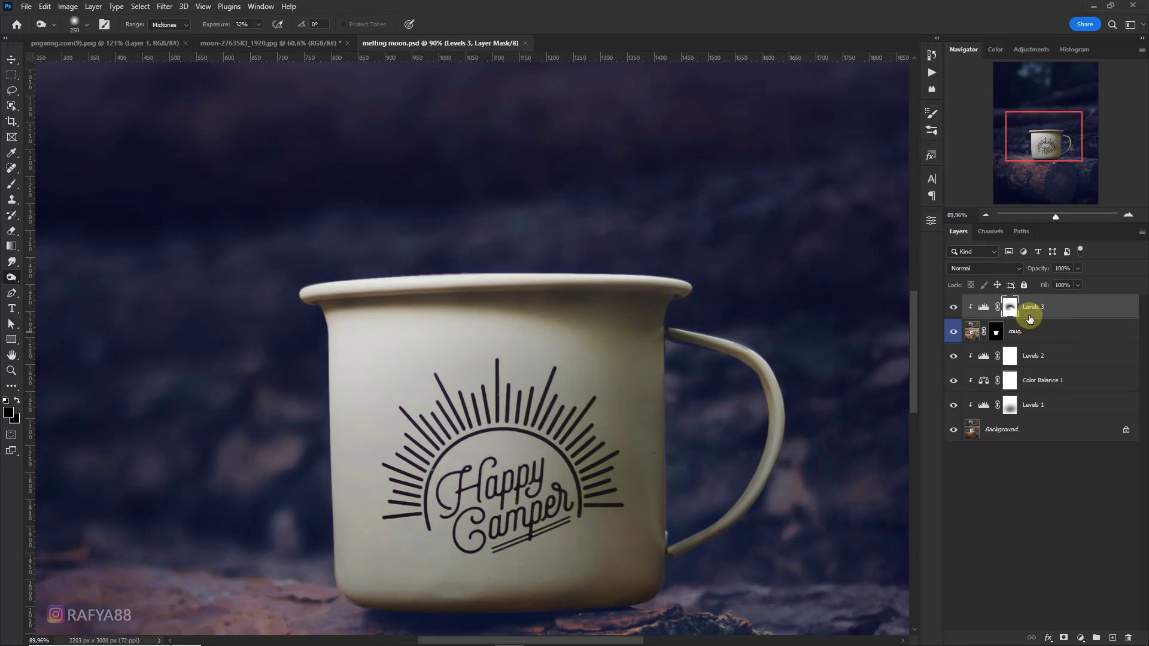
{"action": "scroll", "coordinate": [580, 341], "scroll_direction": "up", "scroll_amount": 2}
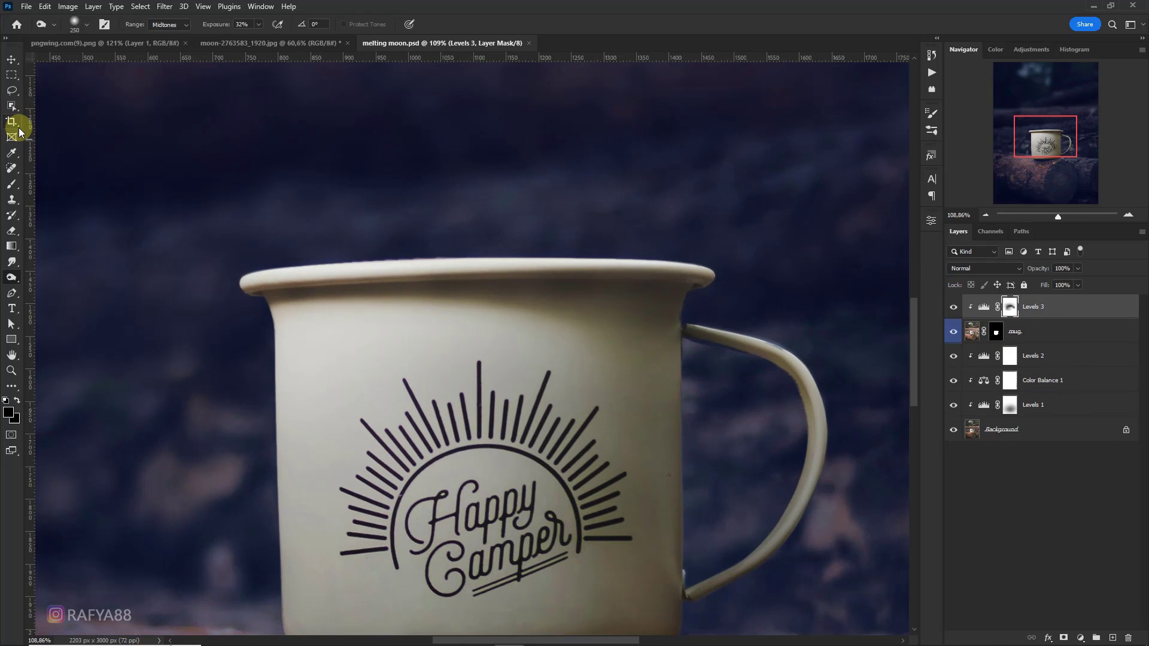
{"action": "right_click", "coordinate": [11, 91]}
{"action": "left_click", "coordinate": [42, 100]}
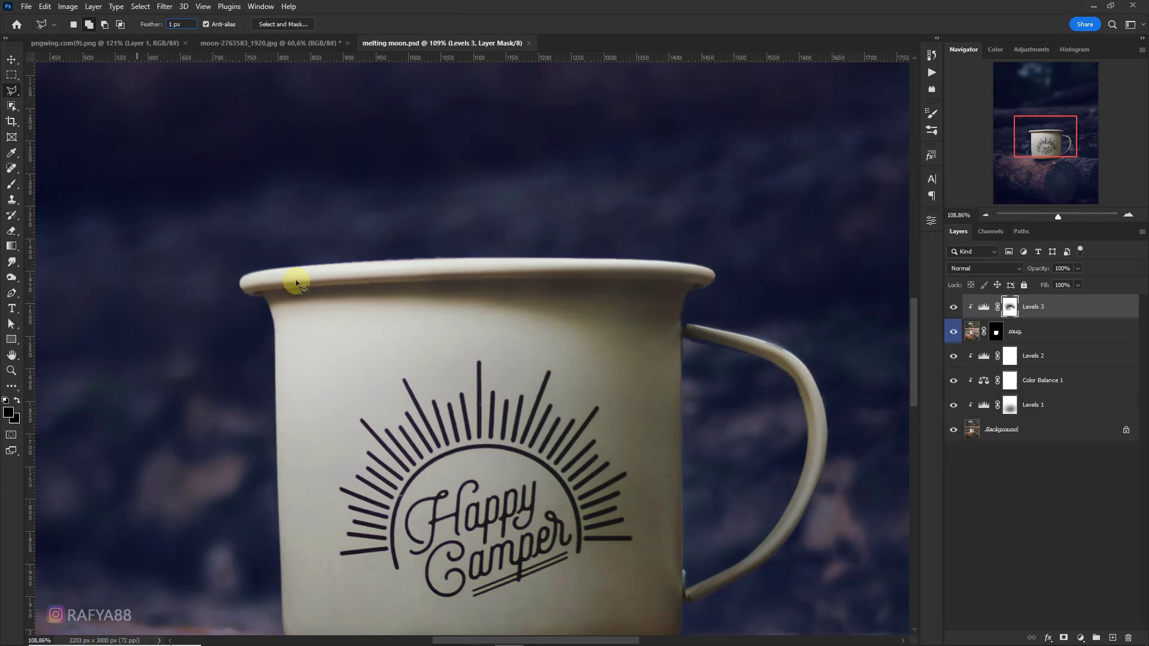
{"action": "left_click", "coordinate": [252, 293]}
{"action": "left_click", "coordinate": [267, 289]}
{"action": "left_click", "coordinate": [599, 279]}
{"action": "left_click", "coordinate": [690, 279]}
{"action": "left_click", "coordinate": [705, 285]}
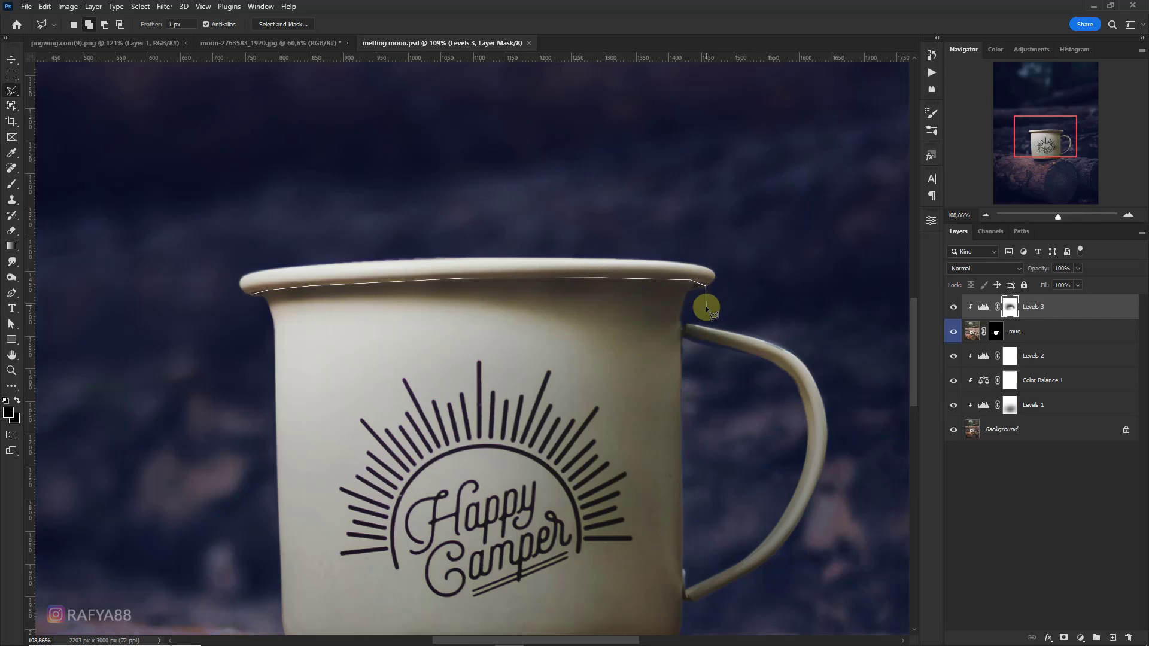
{"action": "left_click", "coordinate": [378, 438]}
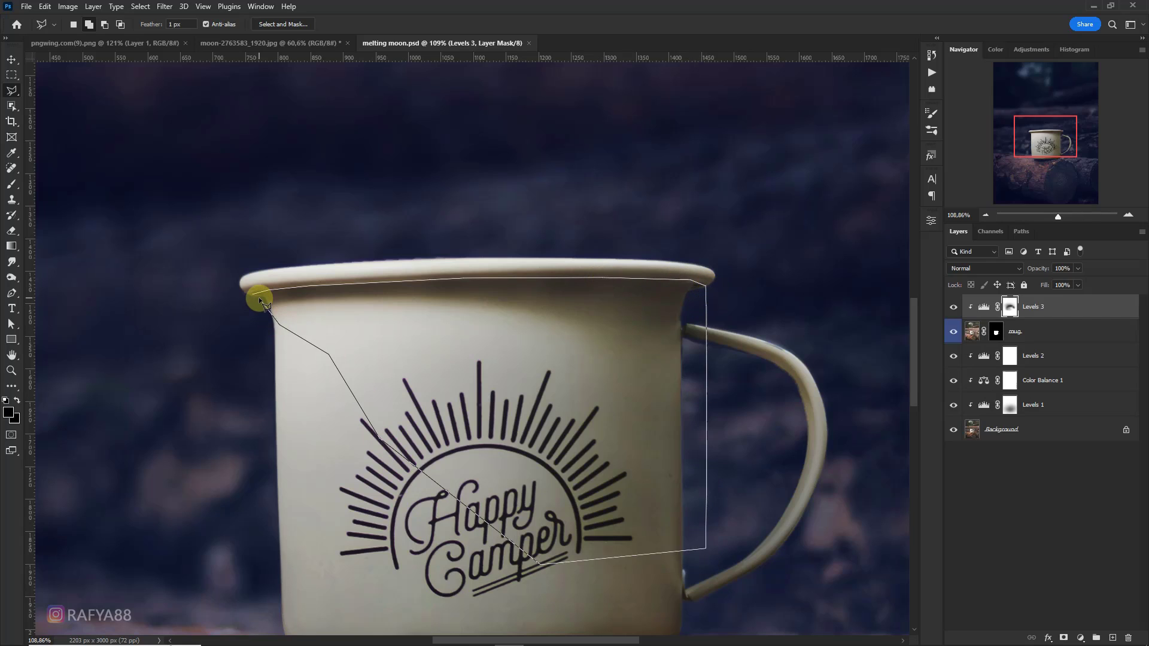
{"action": "left_click", "coordinate": [254, 295]}
Step: Add a clipped Levels adjustment from the selection with output white level 180 to cast a shadow below the rim
{"action": "left_click", "coordinate": [1081, 638]}
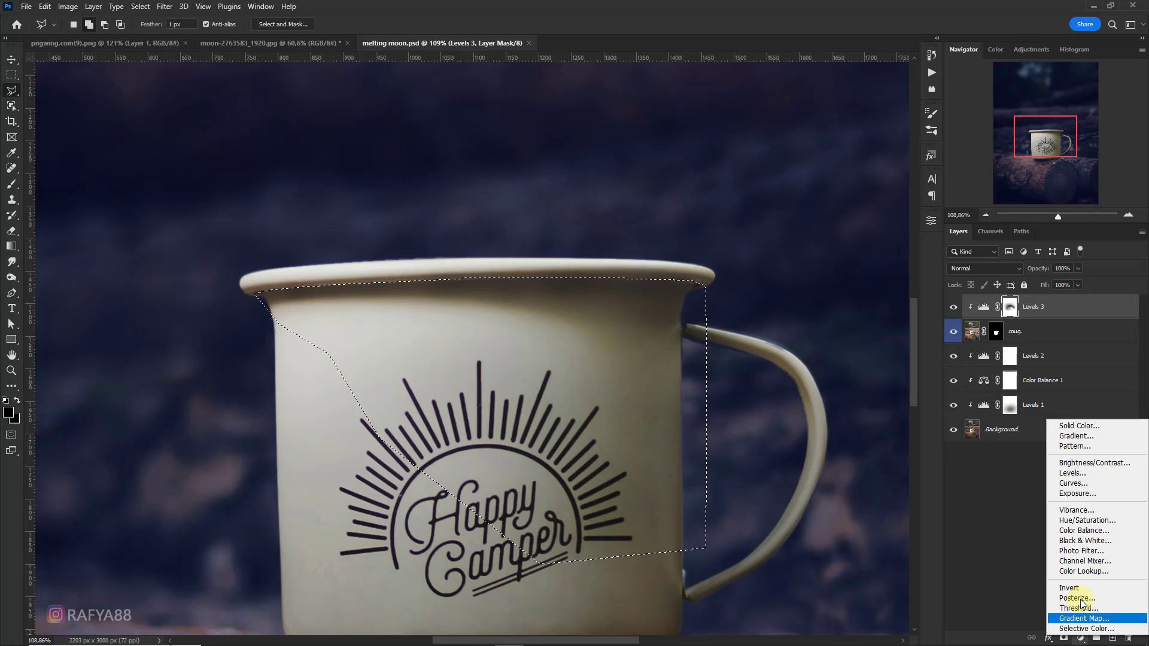
{"action": "left_click", "coordinate": [1071, 474]}
{"action": "left_click", "coordinate": [831, 462]}
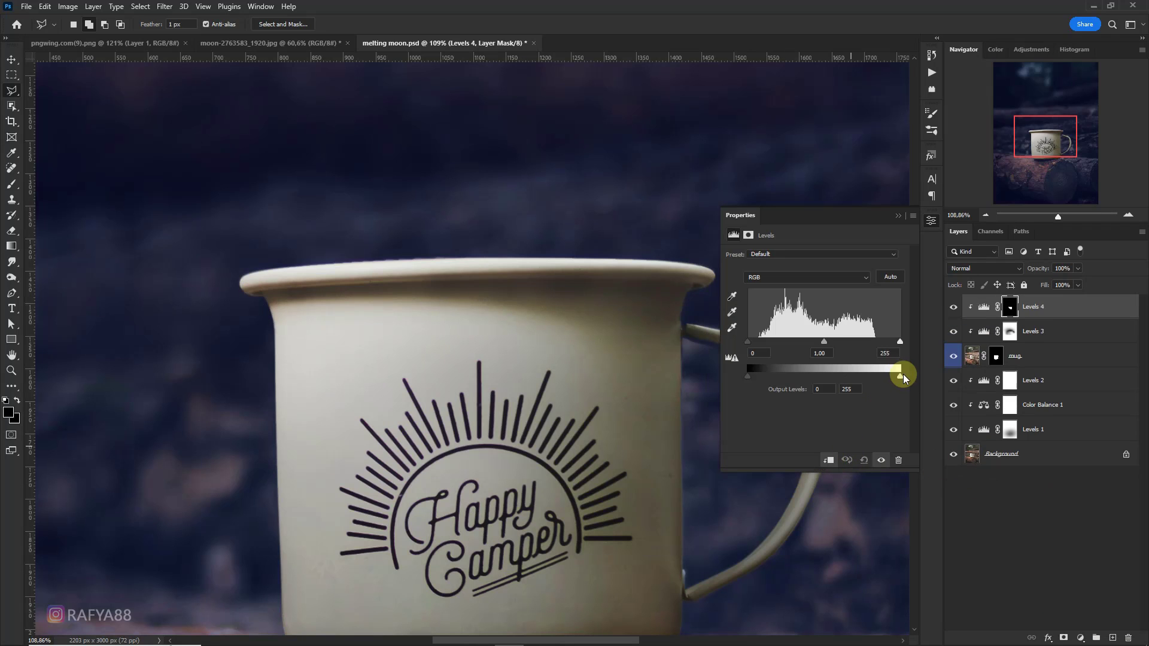
{"action": "left_click_drag", "start_coordinate": [900, 376], "coordinate": [856, 360]}
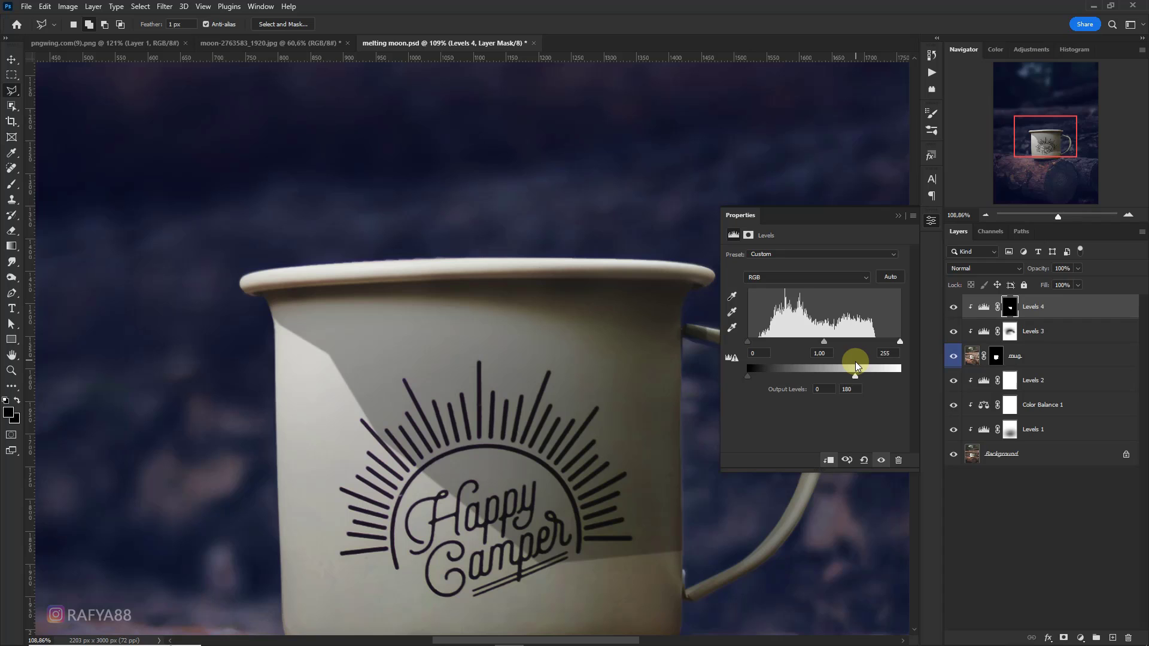
{"action": "left_click", "coordinate": [897, 215]}
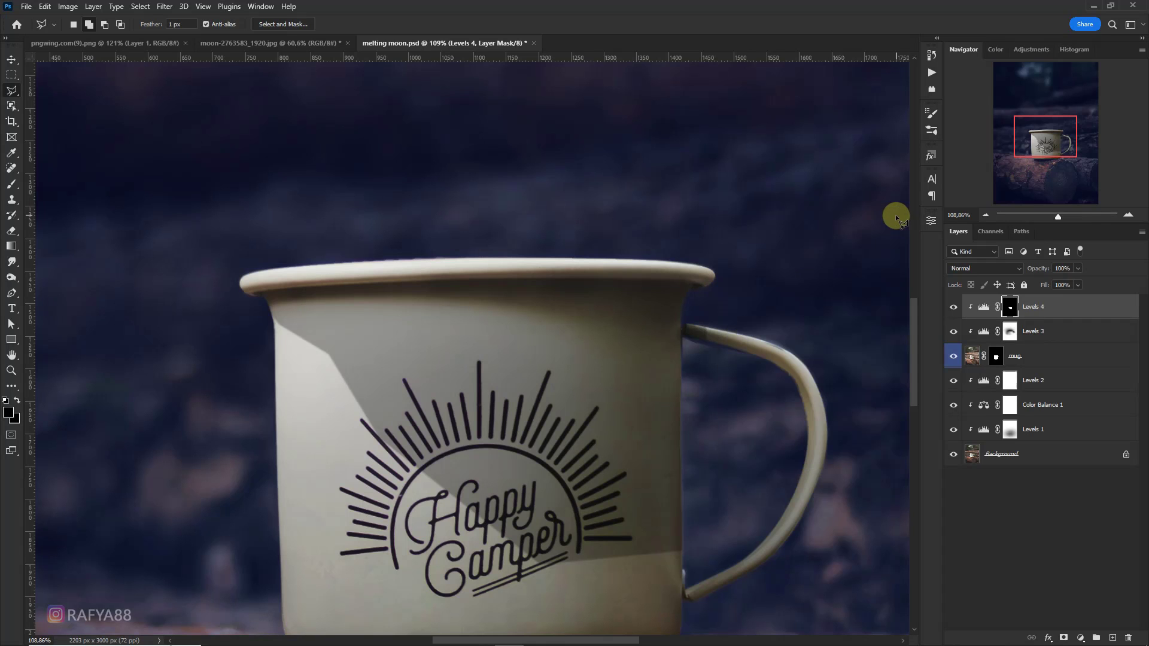
Step: Blend the hard edges of the new shadow on the mug's body by painting its Levels mask with a 200 px black brush
{"action": "left_click", "coordinate": [12, 184]}
{"action": "scroll", "coordinate": [464, 375], "scroll_direction": "down", "scroll_amount": 4, "text": "alt"}
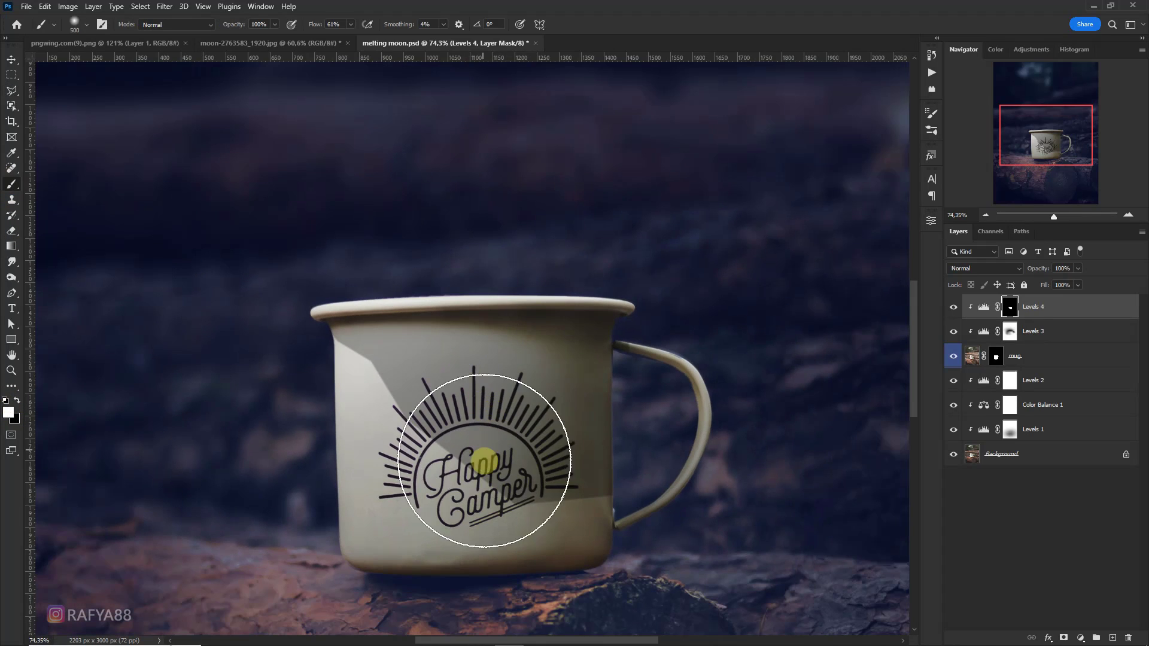
{"action": "key", "text": "["}
{"action": "key", "text": "["}
{"action": "key", "text": "["}
{"action": "key", "text": "["}
{"action": "key", "text": "["}
{"action": "mouse_move", "coordinate": [603, 513]}
{"action": "left_mouse_down"}
{"action": "mouse_move", "coordinate": [533, 511]}
{"action": "mouse_move", "coordinate": [465, 482]}
{"action": "mouse_move", "coordinate": [596, 511]}
{"action": "mouse_move", "coordinate": [604, 501]}
{"action": "mouse_move", "coordinate": [566, 476]}
{"action": "mouse_move", "coordinate": [612, 485]}
{"action": "mouse_move", "coordinate": [372, 410]}
{"action": "mouse_move", "coordinate": [325, 343]}
{"action": "mouse_move", "coordinate": [298, 341]}
{"action": "left_mouse_up"}
{"action": "scroll", "coordinate": [539, 510], "scroll_direction": "up", "scroll_amount": 2, "text": "alt"}
{"action": "left_click", "coordinate": [17, 401]}
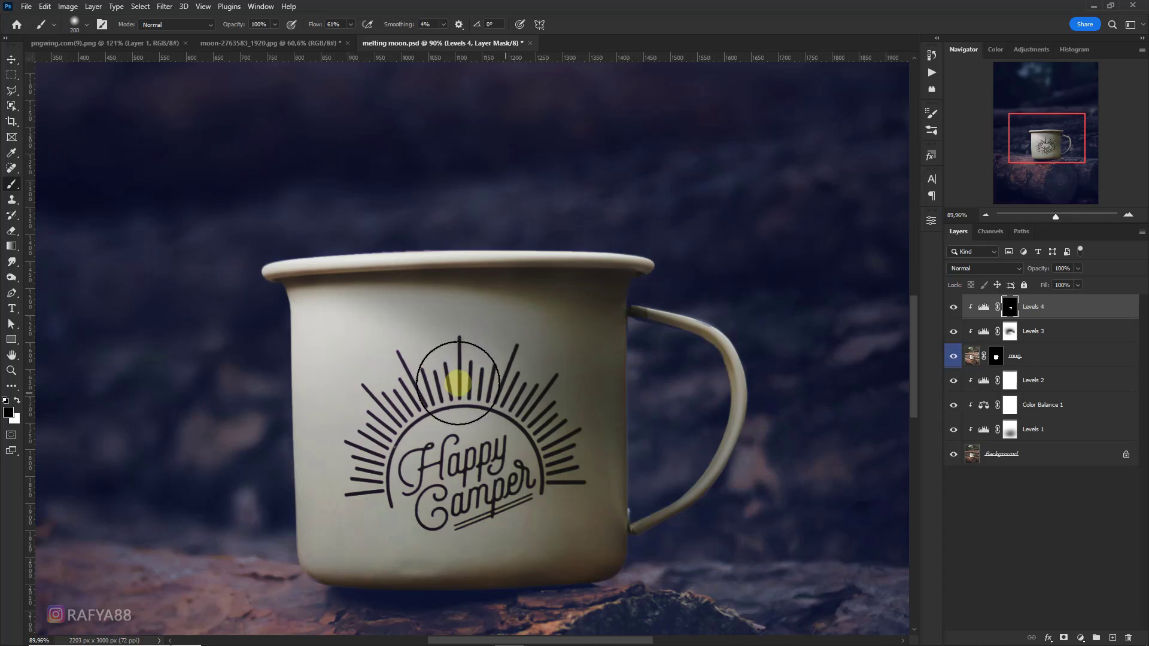
{"action": "left_click", "coordinate": [954, 307]}
{"action": "left_click", "coordinate": [954, 307]}
Step: Paint white on the shadow's Levels mask with a 90 px brush to darken the upper handle where it joins the mug
{"action": "key", "text": "bracketleft"}
{"action": "key", "text": "bracketleft"}
{"action": "key", "text": "bracketleft"}
{"action": "key", "text": "bracketleft"}
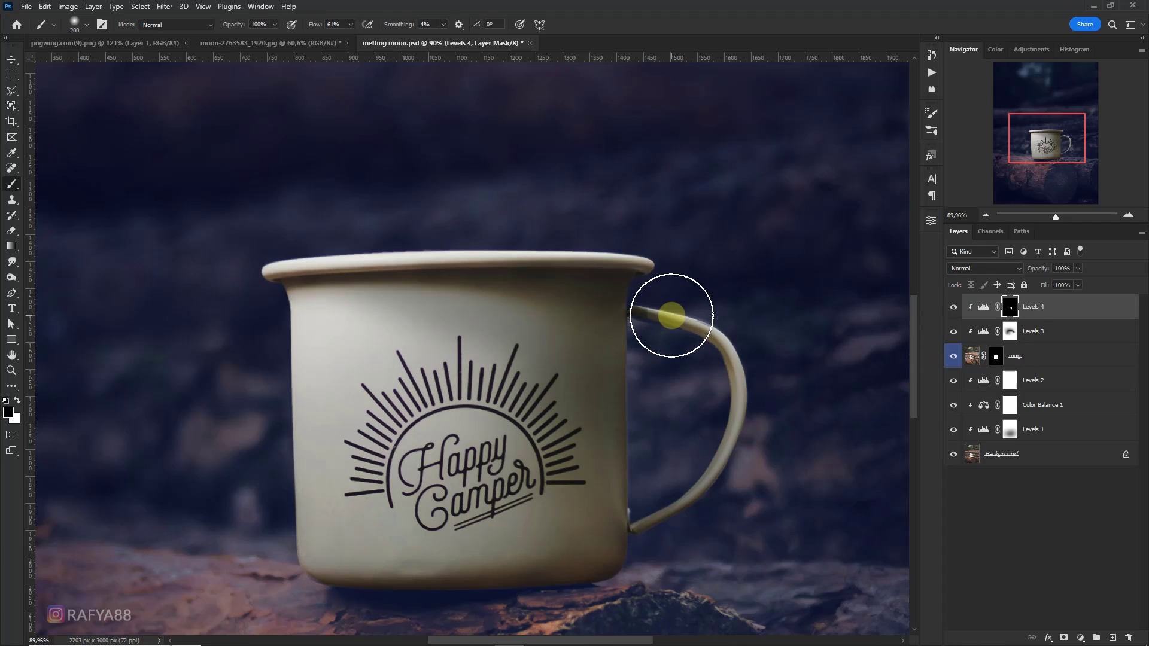
{"action": "key", "text": "bracketleft"}
{"action": "scroll", "coordinate": [886, 353], "scroll_direction": "up", "scroll_amount": 1}
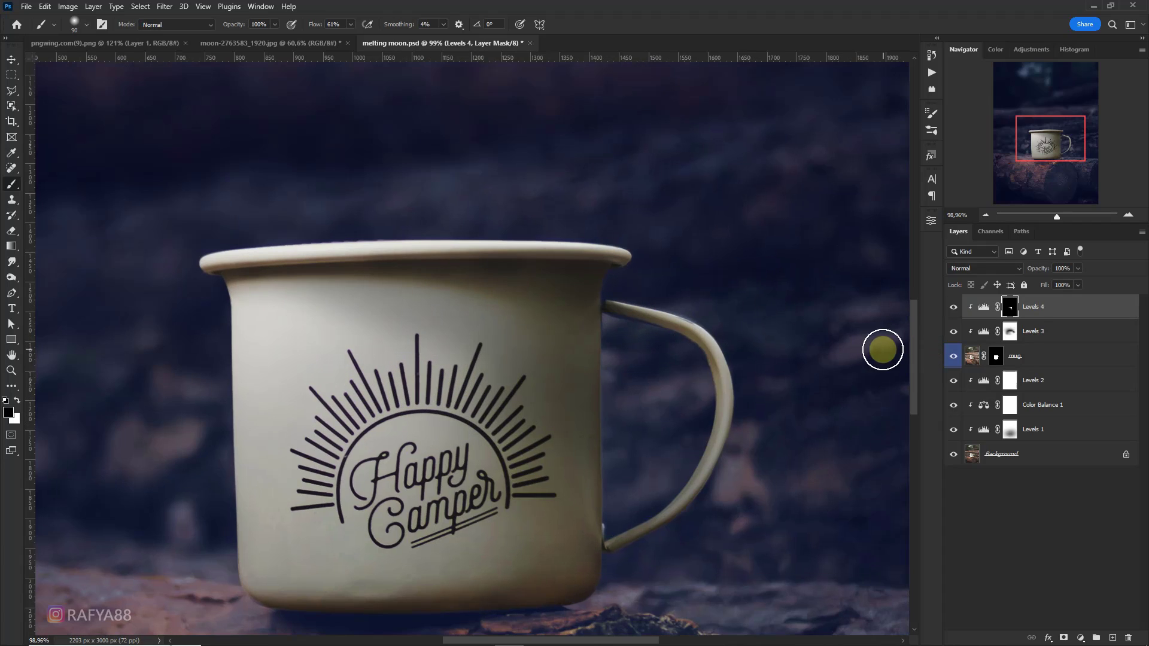
{"action": "key", "text": "x"}
{"action": "left_click_drag", "start_coordinate": [616, 308], "coordinate": [666, 329]}
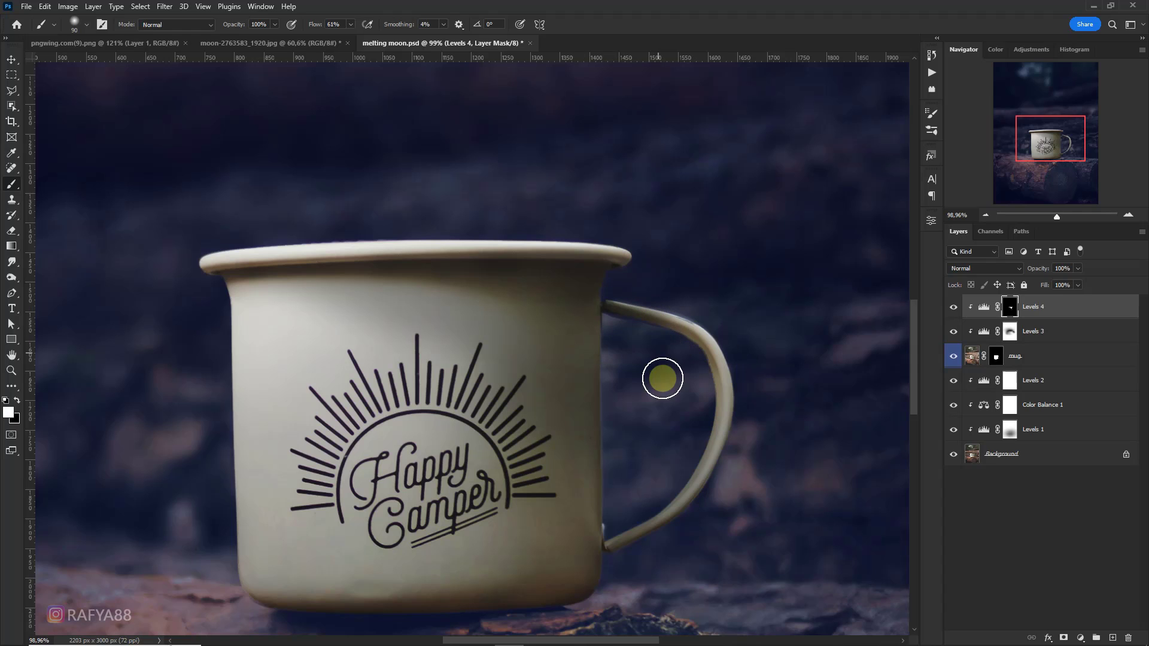
{"action": "scroll", "coordinate": [628, 328], "scroll_direction": "up", "scroll_amount": 2}
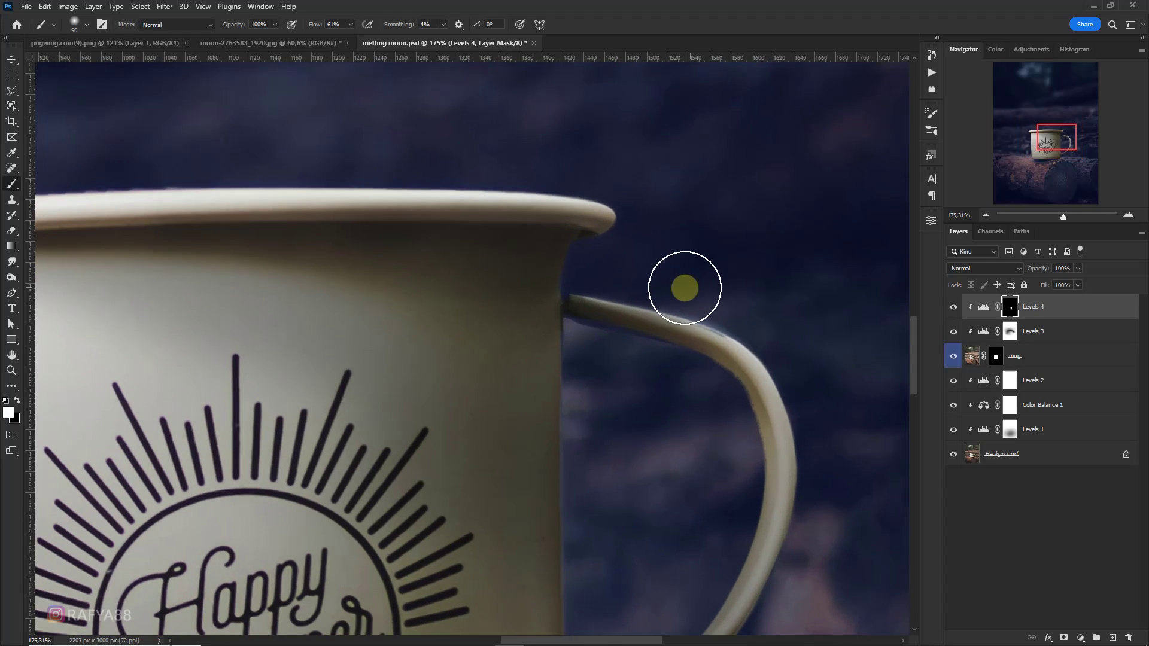
{"action": "scroll", "coordinate": [688, 287], "scroll_direction": "down", "scroll_amount": 5}
{"action": "scroll", "coordinate": [556, 286], "scroll_direction": "up", "scroll_amount": 7}
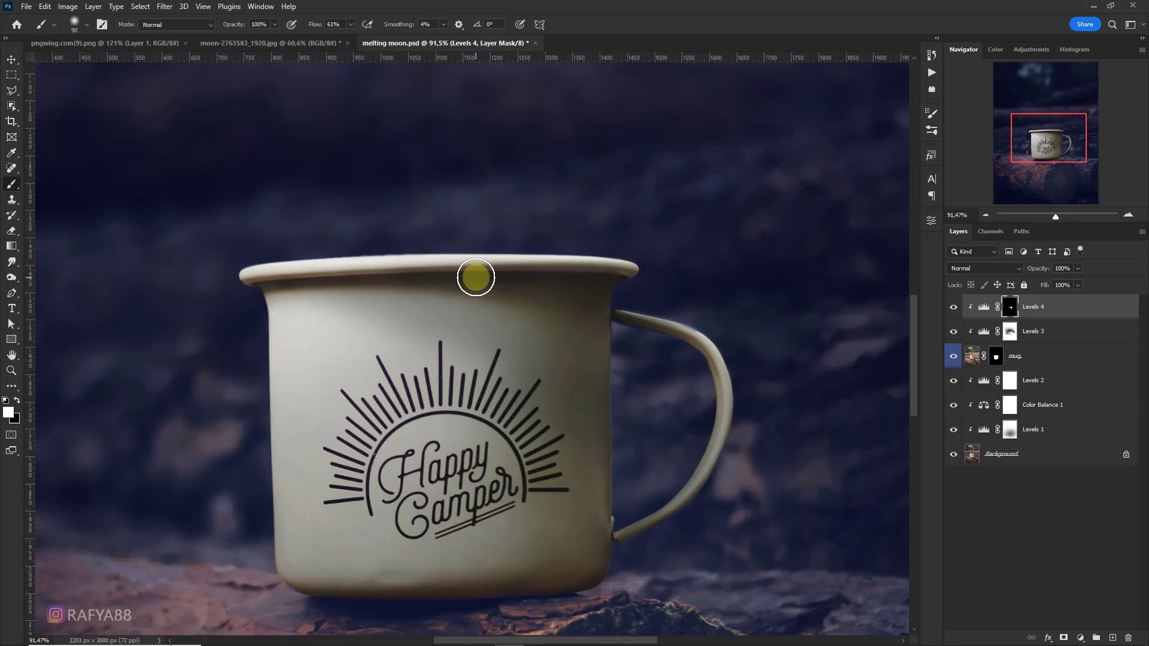
Step: Touch up the shadow directly beneath the rim on the Levels mask with a 25 px white brush, undoing the last stroke
{"action": "key", "text": "bracketleft"}
{"action": "key", "text": "bracketleft"}
{"action": "key", "text": "bracketleft"}
{"action": "key", "text": "bracketleft"}
{"action": "key", "text": "bracketleft"}
{"action": "key", "text": "bracketleft"}
{"action": "key", "text": "bracketleft"}
{"action": "key", "text": "bracketleft"}
{"action": "key", "text": "bracketleft"}
{"action": "scroll", "coordinate": [218, 267], "scroll_direction": "up", "scroll_amount": 2}
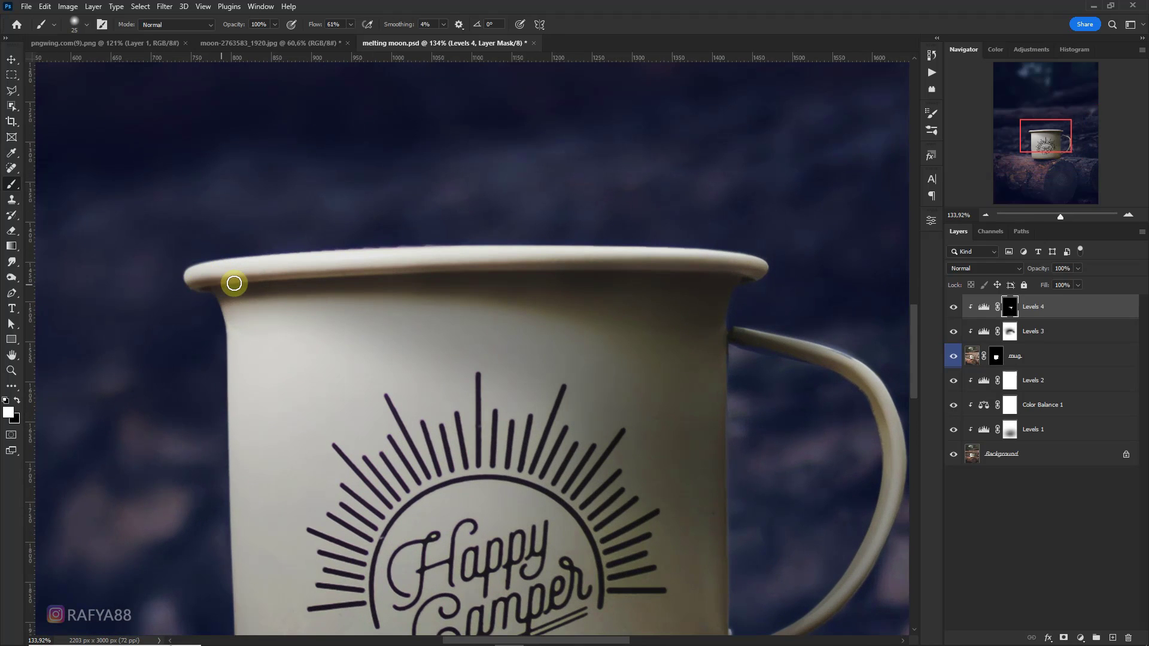
{"action": "mouse_move", "coordinate": [234, 283]}
{"action": "left_mouse_down"}
{"action": "mouse_move", "coordinate": [754, 273]}
{"action": "mouse_move", "coordinate": [734, 302]}
{"action": "mouse_move", "coordinate": [542, 278]}
{"action": "mouse_move", "coordinate": [731, 304]}
{"action": "mouse_move", "coordinate": [718, 330]}
{"action": "mouse_move", "coordinate": [750, 352]}
{"action": "mouse_move", "coordinate": [760, 394]}
{"action": "mouse_move", "coordinate": [751, 356]}
{"action": "mouse_move", "coordinate": [730, 340]}
{"action": "mouse_move", "coordinate": [749, 361]}
{"action": "mouse_move", "coordinate": [748, 414]}
{"action": "mouse_move", "coordinate": [708, 480]}
{"action": "mouse_move", "coordinate": [662, 515]}
{"action": "left_mouse_up"}
{"action": "scroll", "coordinate": [732, 302], "scroll_direction": "down", "scroll_amount": 5}
{"action": "key", "text": "ctrl+z"}
{"action": "scroll", "coordinate": [660, 539], "scroll_direction": "down", "scroll_amount": 1}
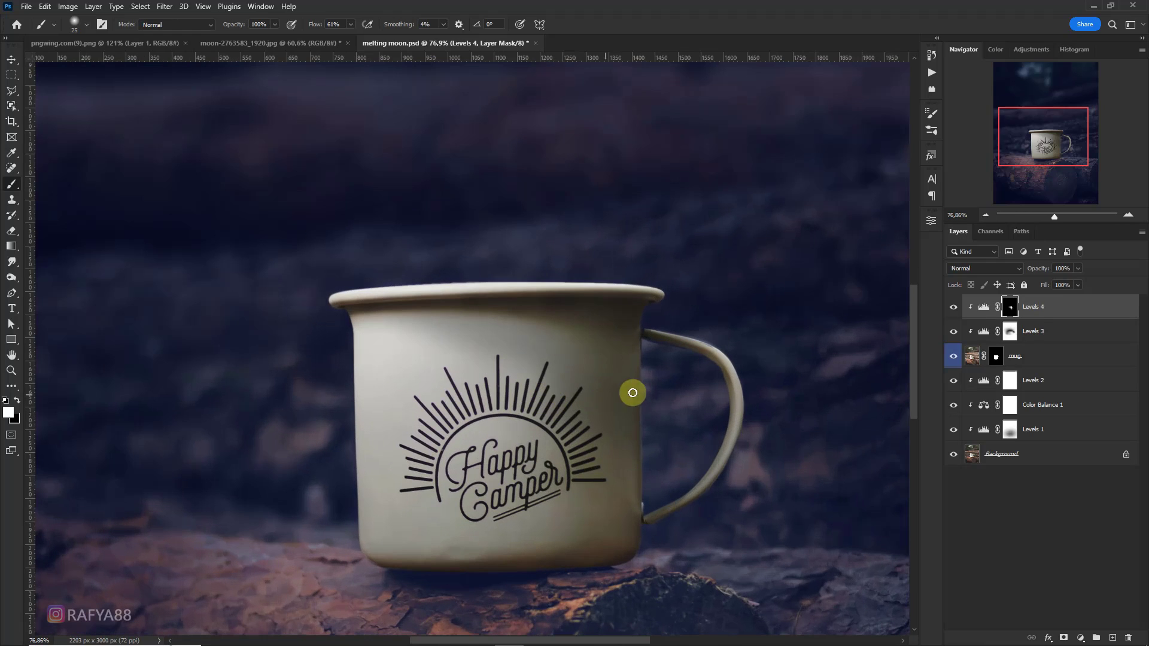
{"action": "left_click", "coordinate": [954, 306]}
{"action": "left_click", "coordinate": [954, 306]}
Step: Add a Hue/Saturation adjustment clipped to the mug with Saturation at -60
{"action": "left_click", "coordinate": [1080, 638]}
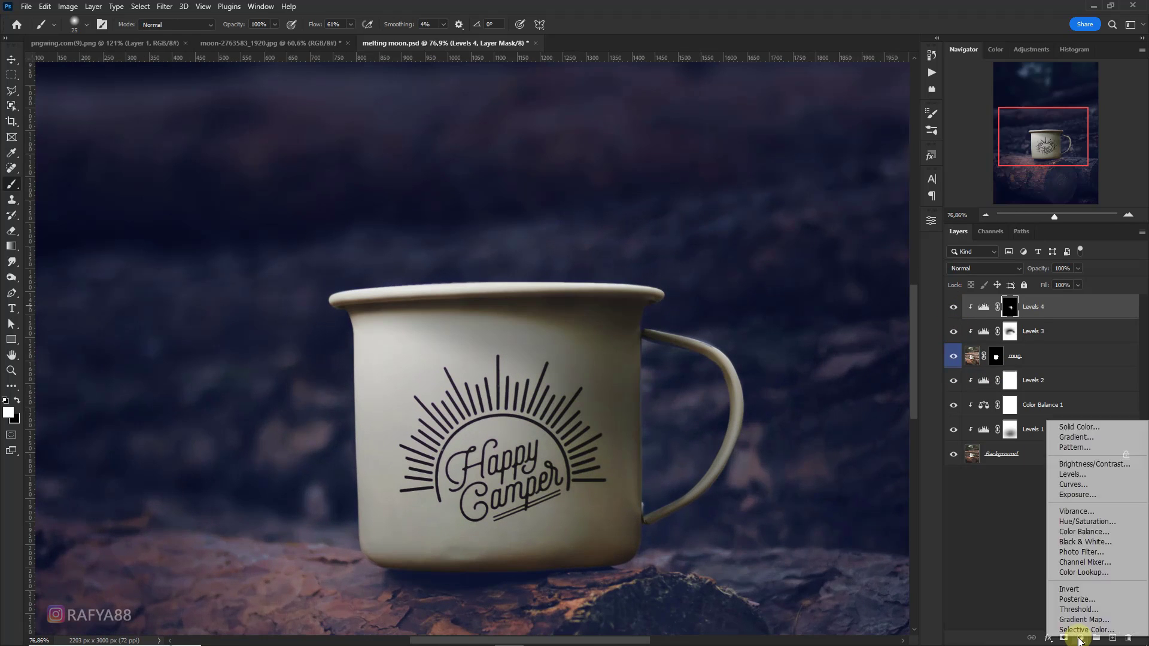
{"action": "left_click", "coordinate": [1040, 510]}
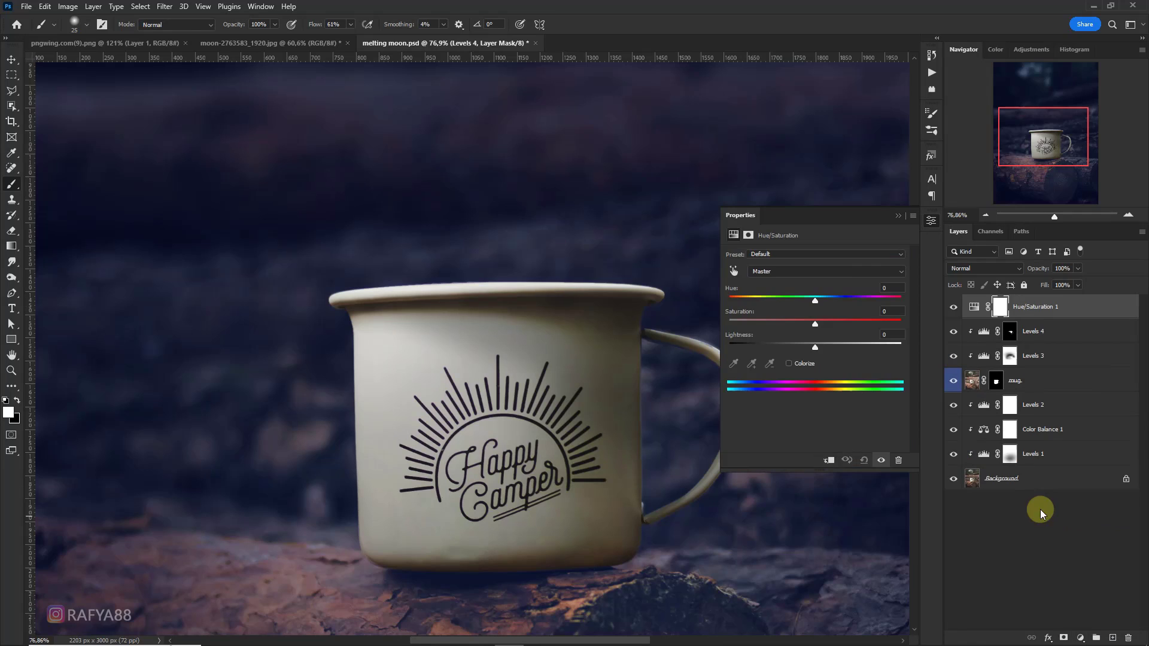
{"action": "left_click", "coordinate": [832, 459]}
{"action": "left_click_drag", "start_coordinate": [767, 316], "coordinate": [763, 316]}
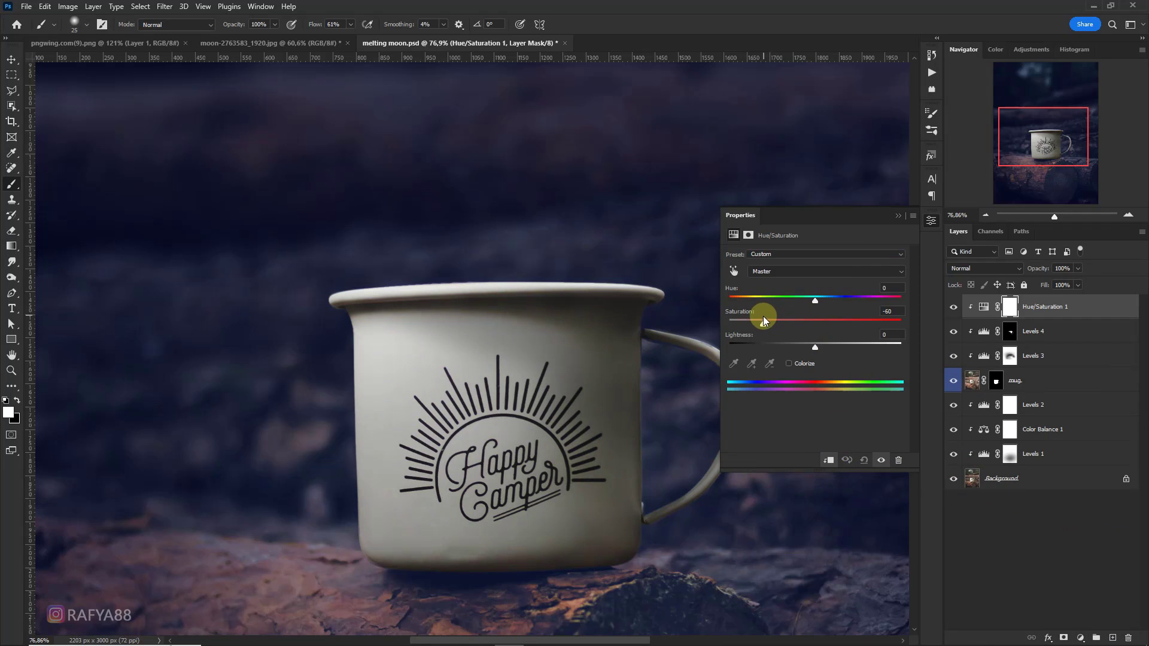
Step: Compare the mug with and without the desaturation across the whole image, and close the adjustment's properties
{"action": "left_click", "coordinate": [954, 306]}
{"action": "left_click", "coordinate": [954, 306]}
{"action": "scroll", "coordinate": [519, 339], "scroll_direction": "down", "scroll_amount": 6}
{"action": "scroll", "coordinate": [519, 339], "scroll_direction": "down", "scroll_amount": 2}
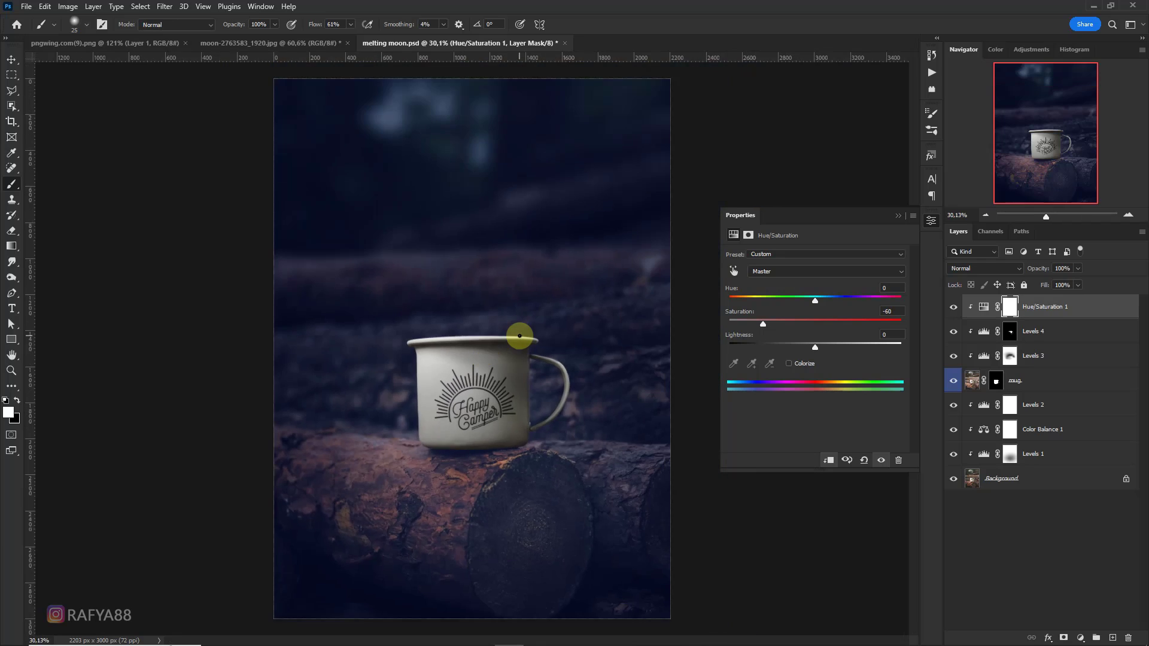
{"action": "left_click", "coordinate": [897, 217]}
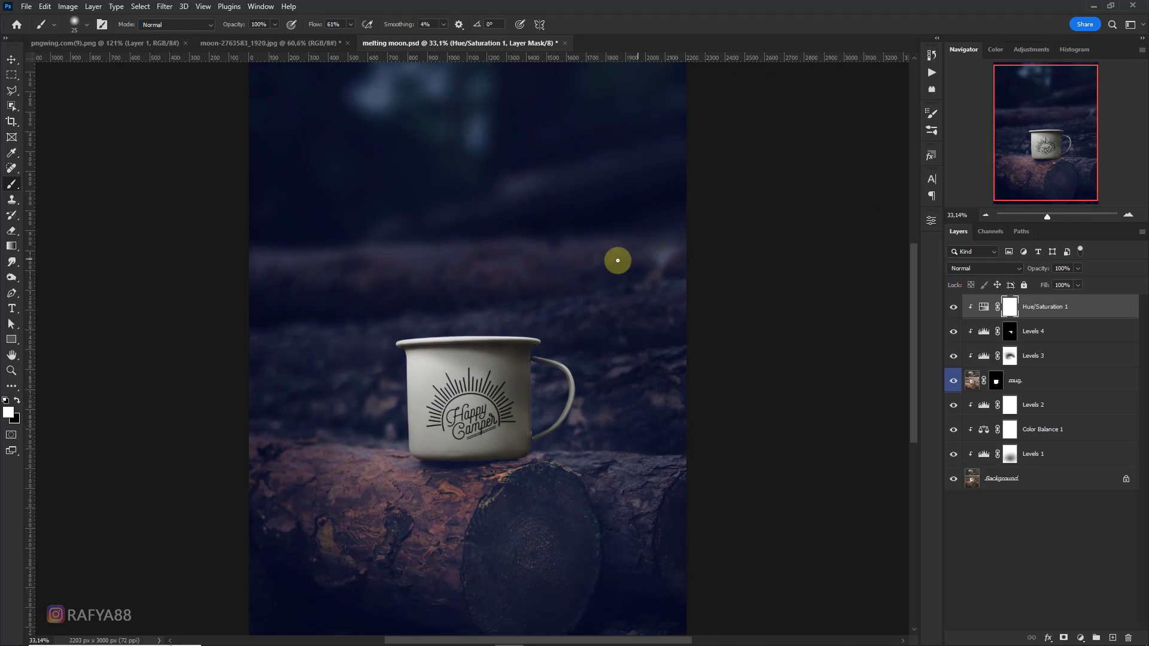
Step: Bring the crescent moon photo into melting moon.psd and place it above the mug
{"action": "key", "text": "v"}
{"action": "left_click", "coordinate": [299, 42]}
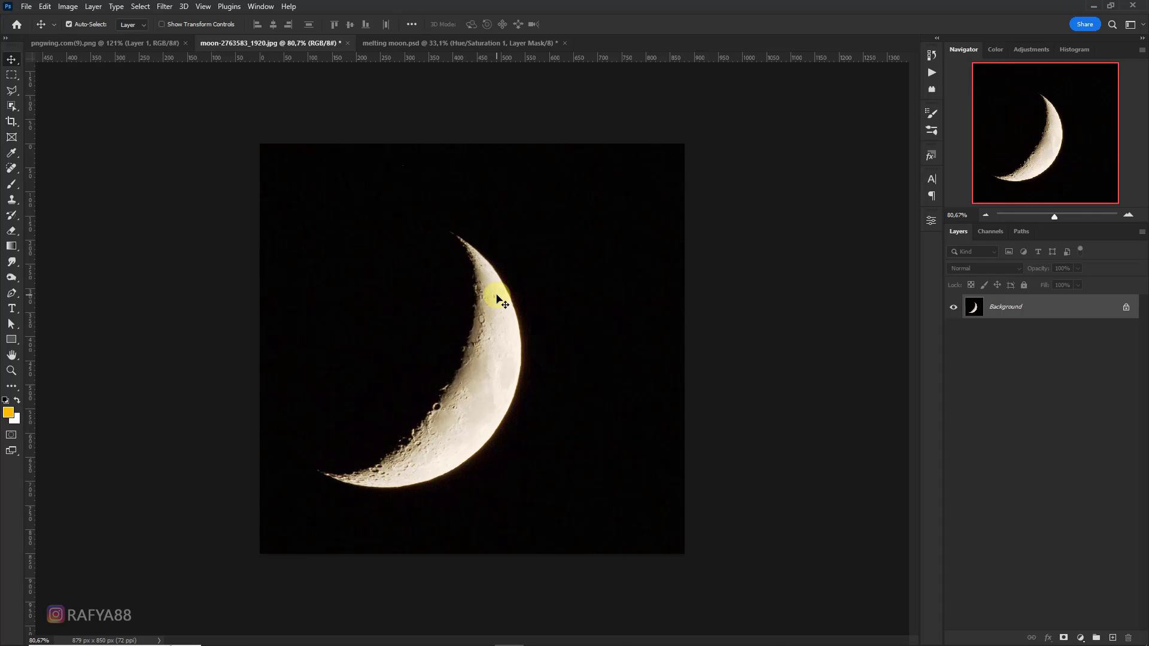
{"action": "left_click_drag", "start_coordinate": [497, 295], "coordinate": [474, 250]}
Step: Flip the moon layer horizontally, rotate it counterclockwise, and enlarge it in the sky above the mug
{"action": "key", "text": "ctrl+t"}
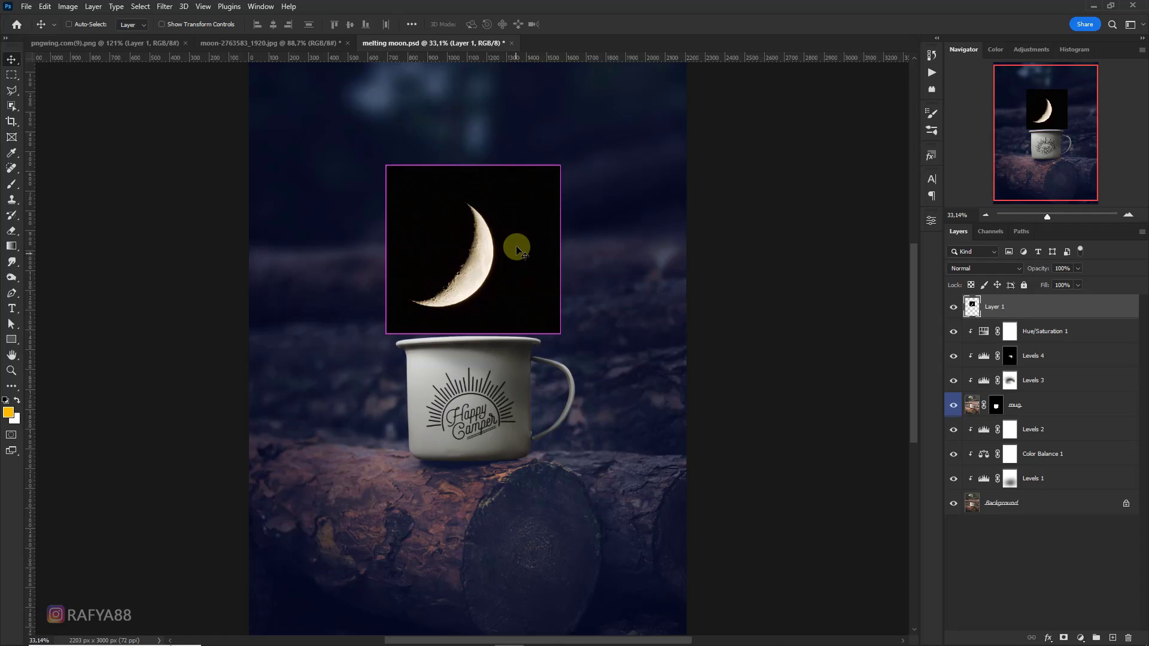
{"action": "right_click", "coordinate": [499, 215]}
{"action": "left_click", "coordinate": [569, 459]}
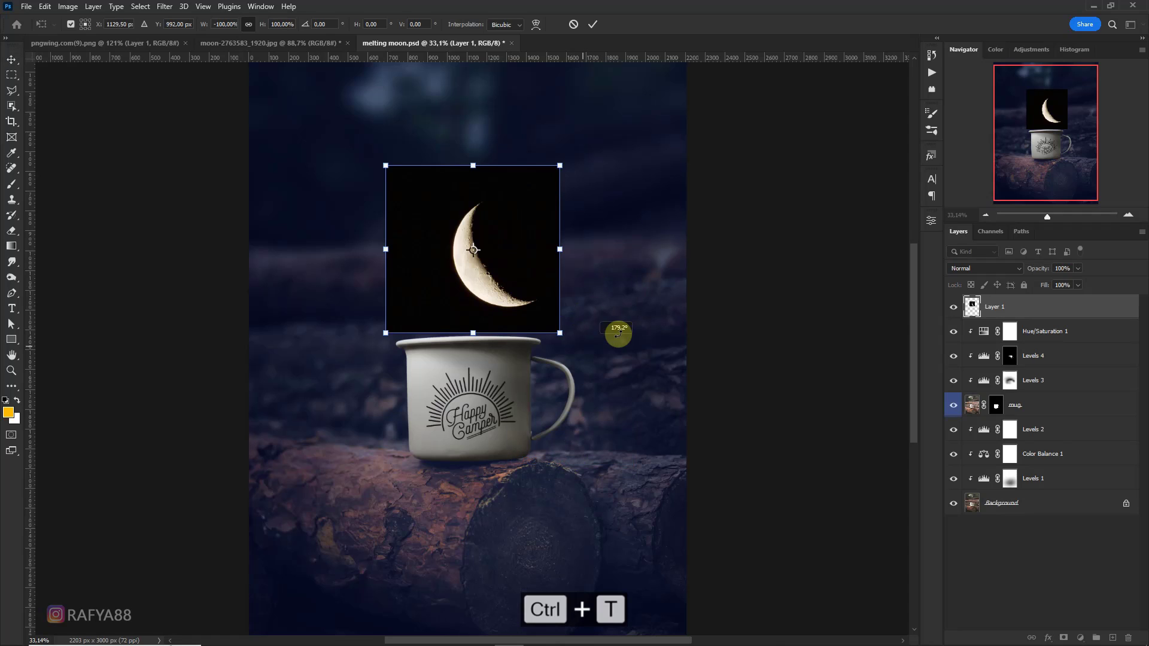
{"action": "left_click_drag", "start_coordinate": [618, 331], "coordinate": [634, 310]}
{"action": "key", "text": "ctrl+minus"}
{"action": "left_click_drag", "start_coordinate": [495, 272], "coordinate": [527, 240]}
{"action": "key", "text": "Return"}
Step: Try the Screen blend mode on the moon layer, returning it to Normal
{"action": "scroll", "coordinate": [527, 240], "scroll_direction": "up", "scroll_amount": 3}
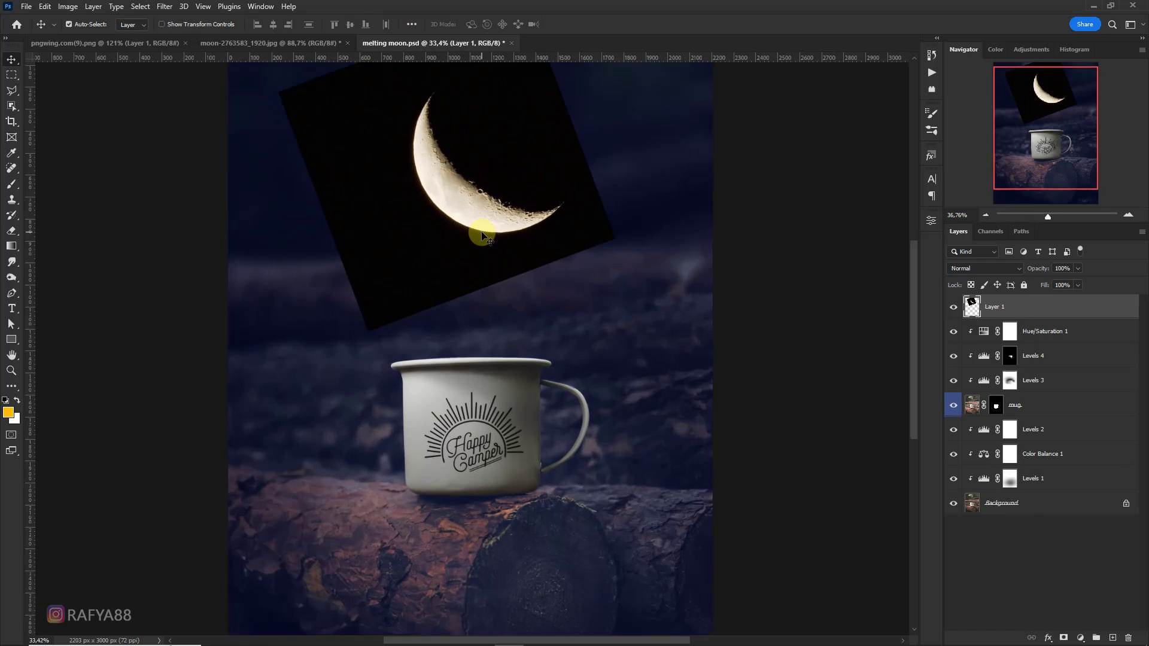
{"action": "left_click", "coordinate": [967, 270]}
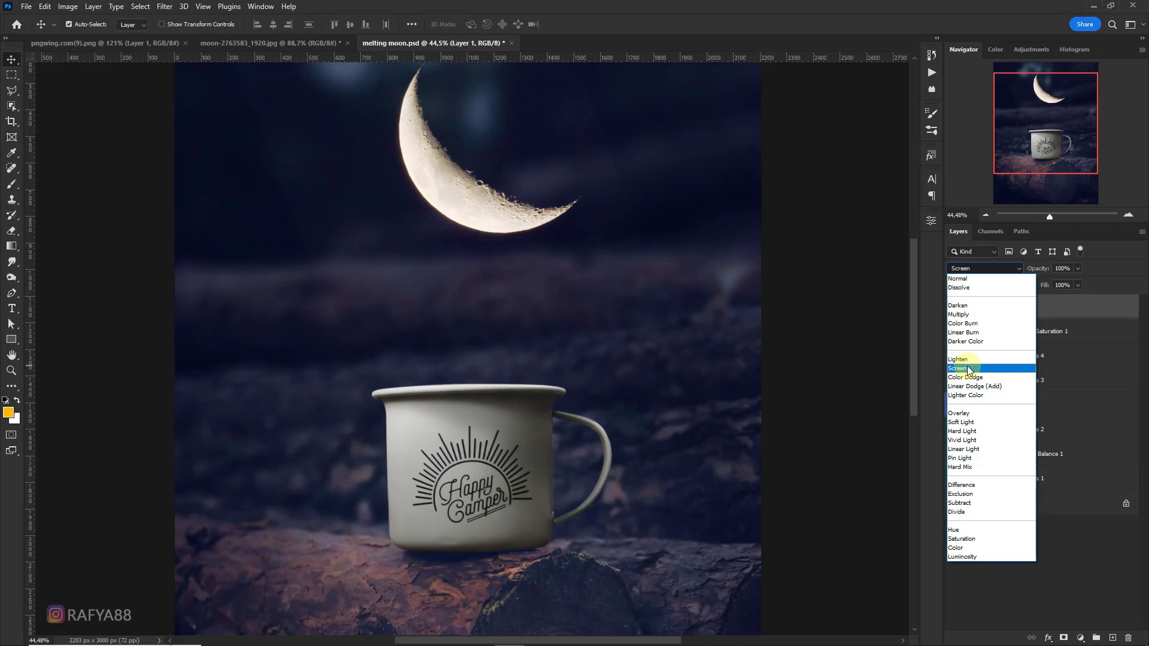
{"action": "left_click", "coordinate": [969, 370]}
{"action": "left_click", "coordinate": [958, 269]}
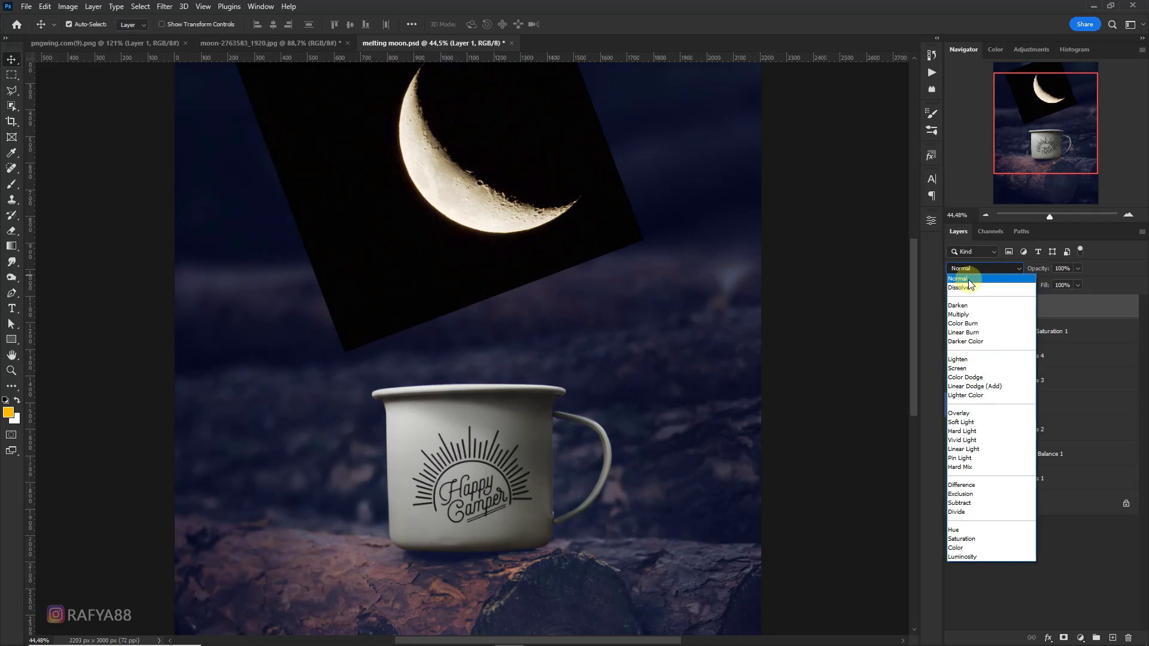
{"action": "left_click", "coordinate": [965, 279]}
Step: Select the moon photo's black background with Color Range, invert the selection and mask the moon layer with it
{"action": "left_click_drag", "start_coordinate": [503, 188], "coordinate": [515, 315]}
{"action": "left_click", "coordinate": [144, 7]}
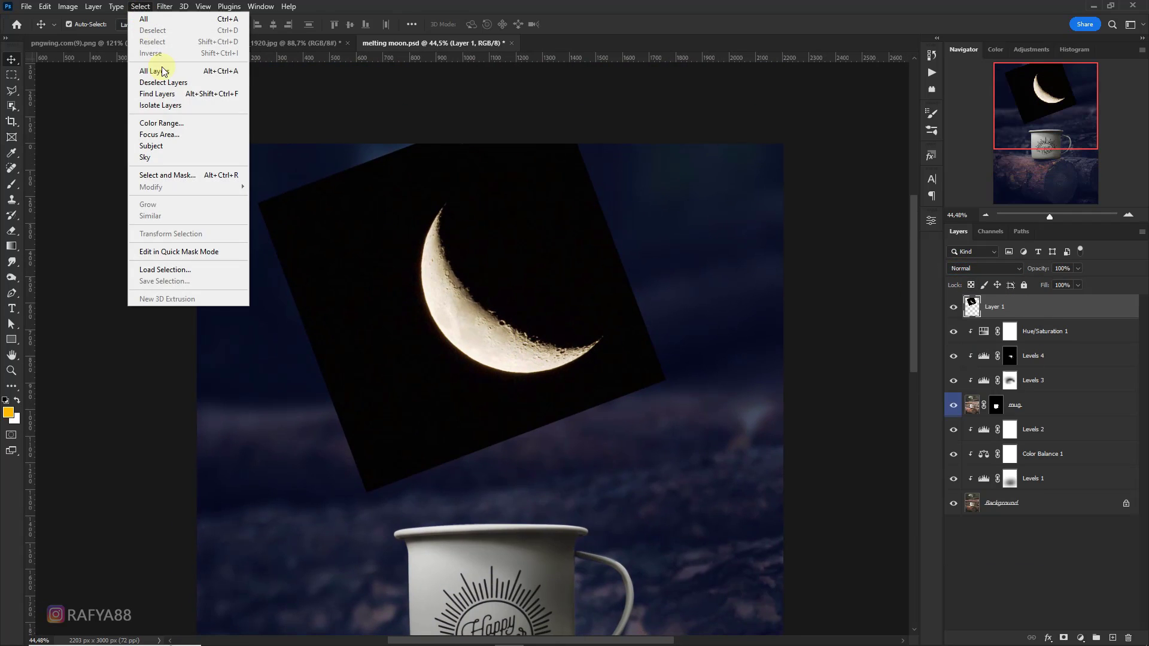
{"action": "left_click", "coordinate": [174, 123]}
{"action": "left_click", "coordinate": [718, 207]}
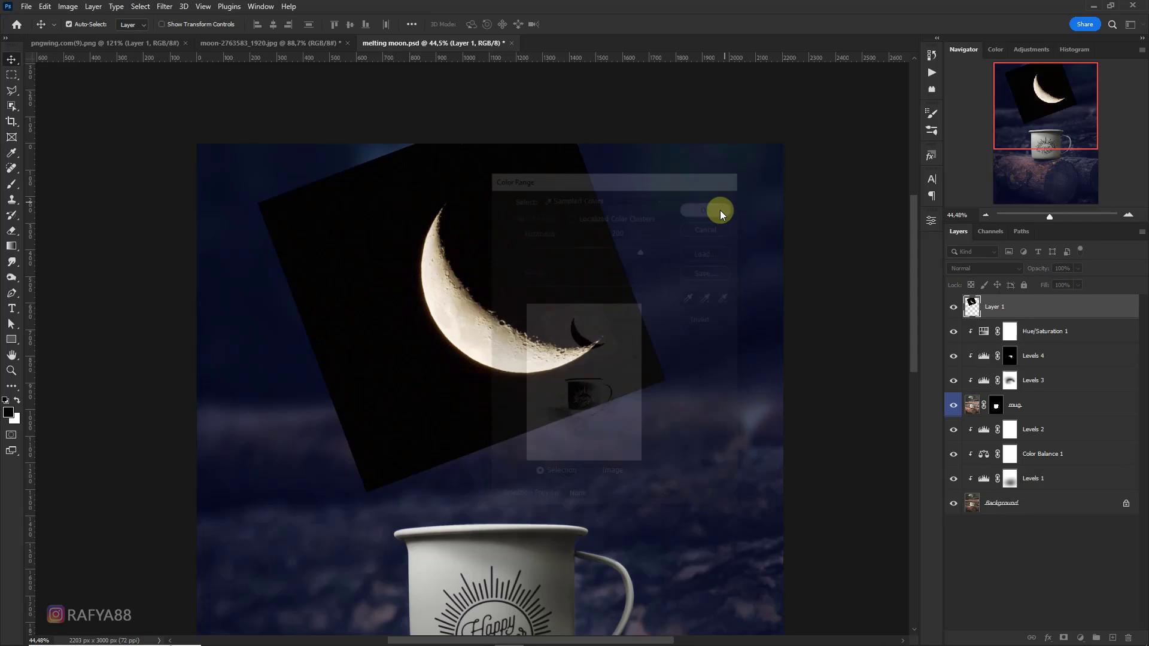
{"action": "key", "text": "ctrl+shift+i"}
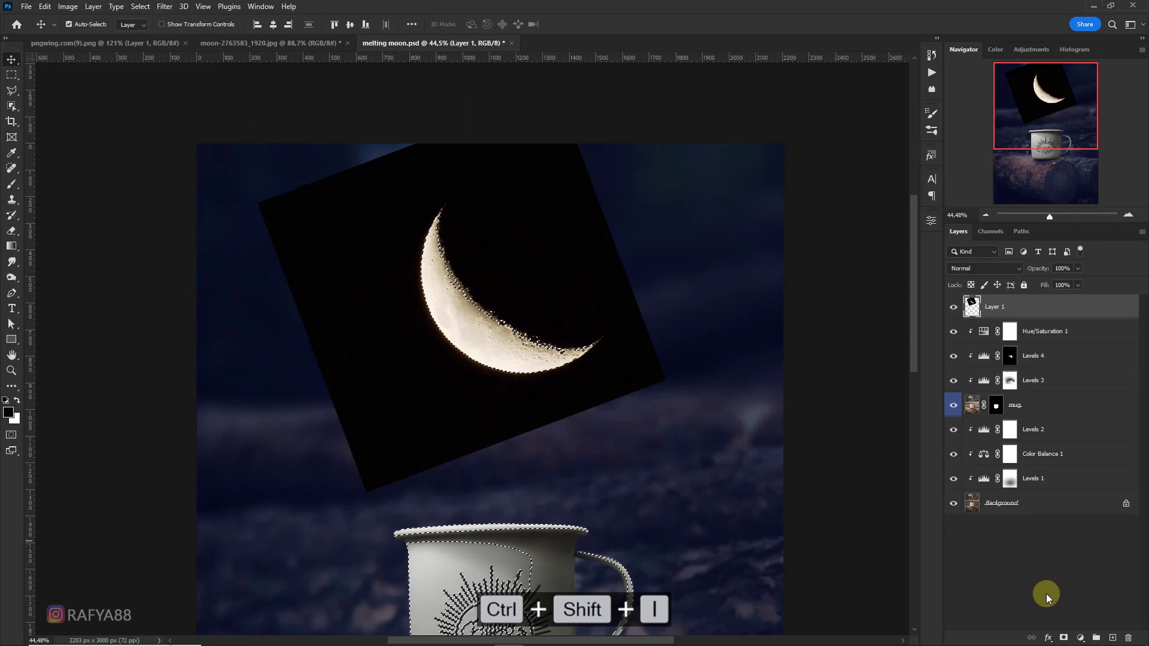
{"action": "left_click", "coordinate": [1064, 638]}
{"action": "scroll", "coordinate": [557, 326], "scroll_direction": "up", "scroll_amount": 1}
{"action": "scroll", "coordinate": [555, 324], "scroll_direction": "down", "scroll_amount": 2}
{"action": "scroll", "coordinate": [551, 309], "scroll_direction": "up", "scroll_amount": 2}
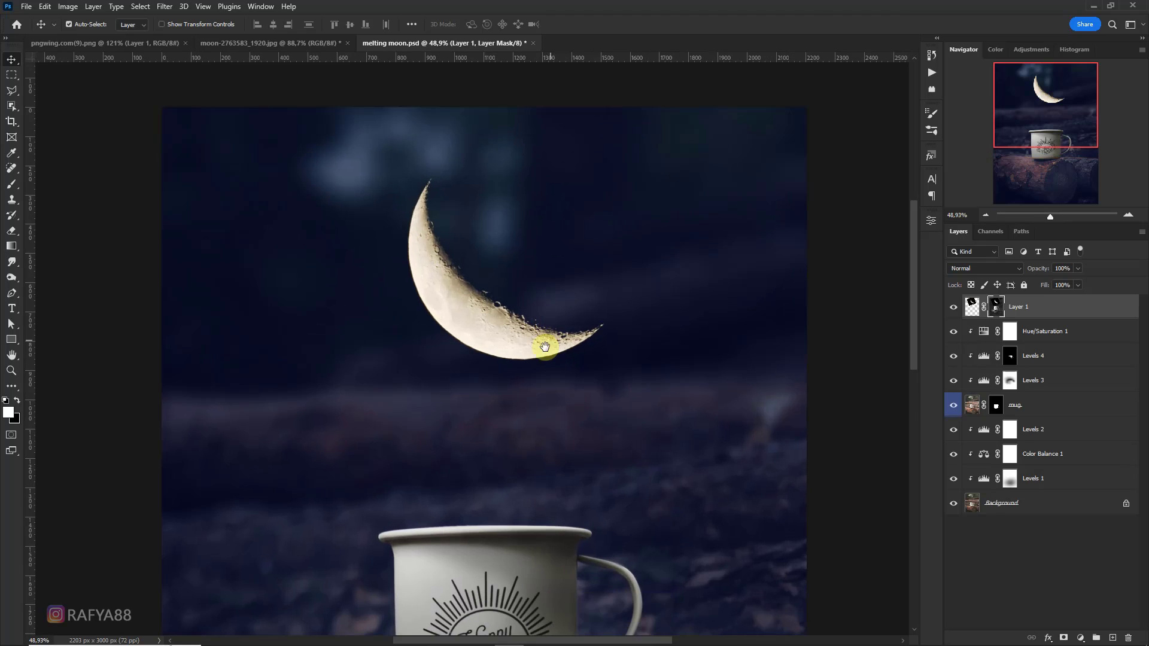
{"action": "left_click_drag", "start_coordinate": [538, 361], "coordinate": [529, 317]}
Step: Desaturate the image of the moon layer with Hue/Saturation so the moon is neutral grey-white
{"action": "left_click", "coordinate": [1048, 310]}
{"action": "key", "text": "ctrl+u"}
{"action": "left_click_drag", "start_coordinate": [795, 393], "coordinate": [725, 388]}
{"action": "left_click", "coordinate": [931, 303]}
{"action": "key", "text": "v"}
{"action": "scroll", "coordinate": [534, 216], "scroll_direction": "down", "scroll_amount": 3}
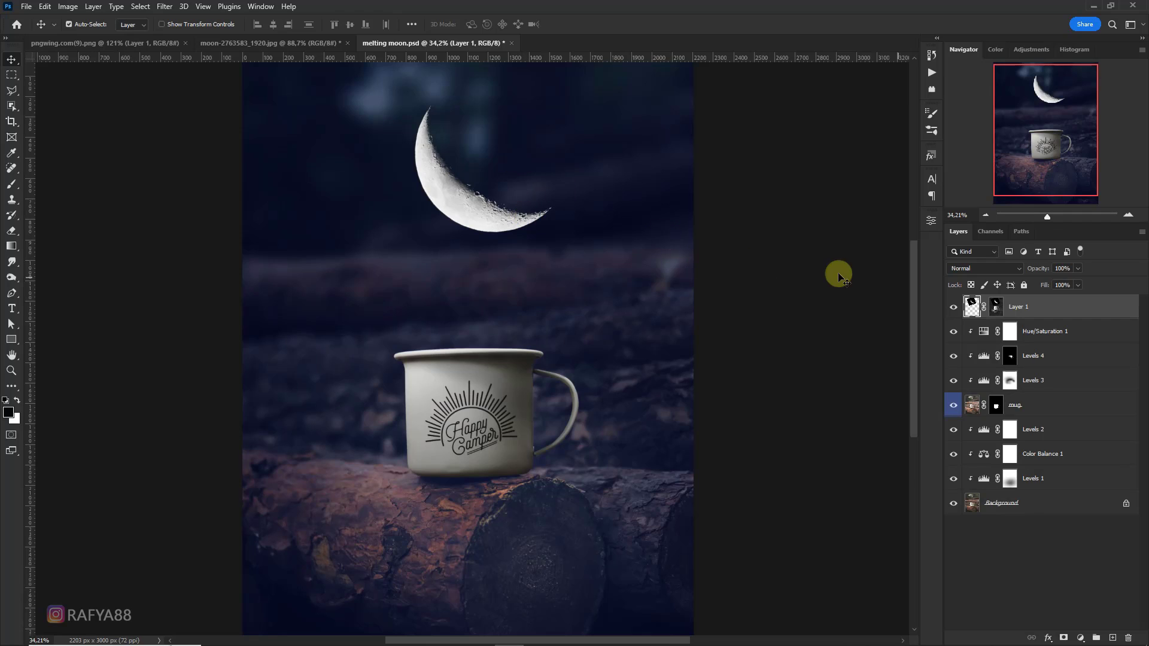
{"action": "scroll", "coordinate": [487, 203], "scroll_direction": "up", "scroll_amount": 2}
Step: Close the moon photo without saving and switch to the drip splatter image pngwing.com(9).png
{"action": "left_click", "coordinate": [347, 44]}
{"action": "key", "text": "n"}
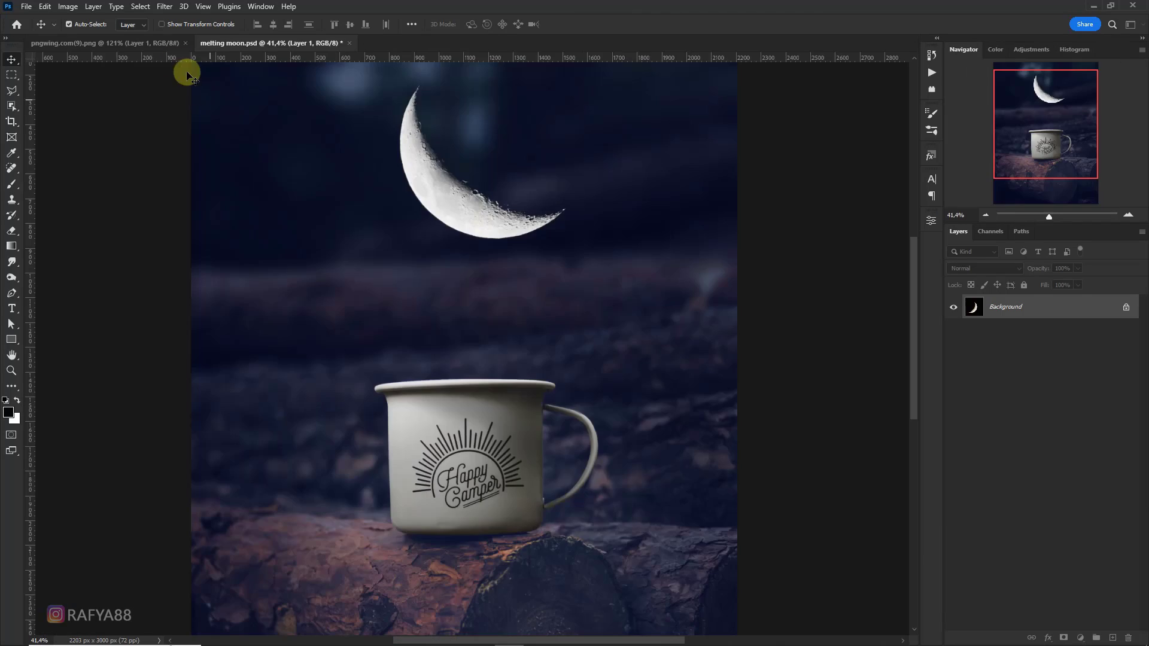
{"action": "left_click", "coordinate": [154, 44]}
{"action": "scroll", "coordinate": [421, 377], "scroll_direction": "down", "scroll_amount": 1}
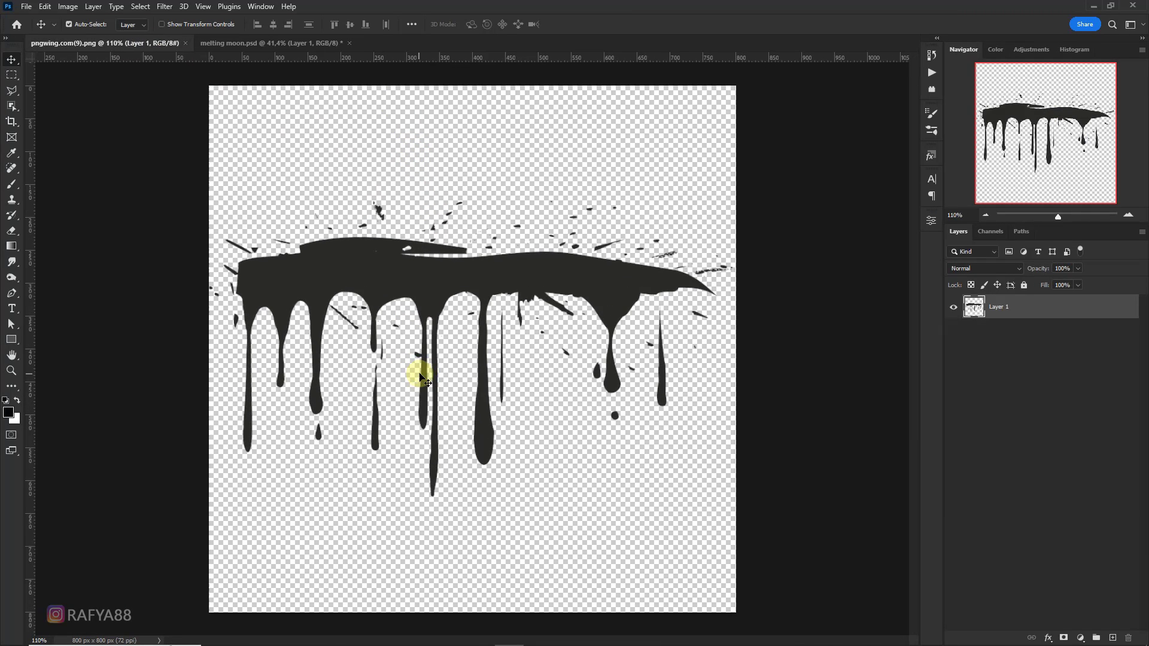
Step: Lasso the long double drip in the middle of the splatter and bring it into melting moon.psd below the moon
{"action": "right_click", "coordinate": [14, 89]}
{"action": "left_click", "coordinate": [54, 90]}
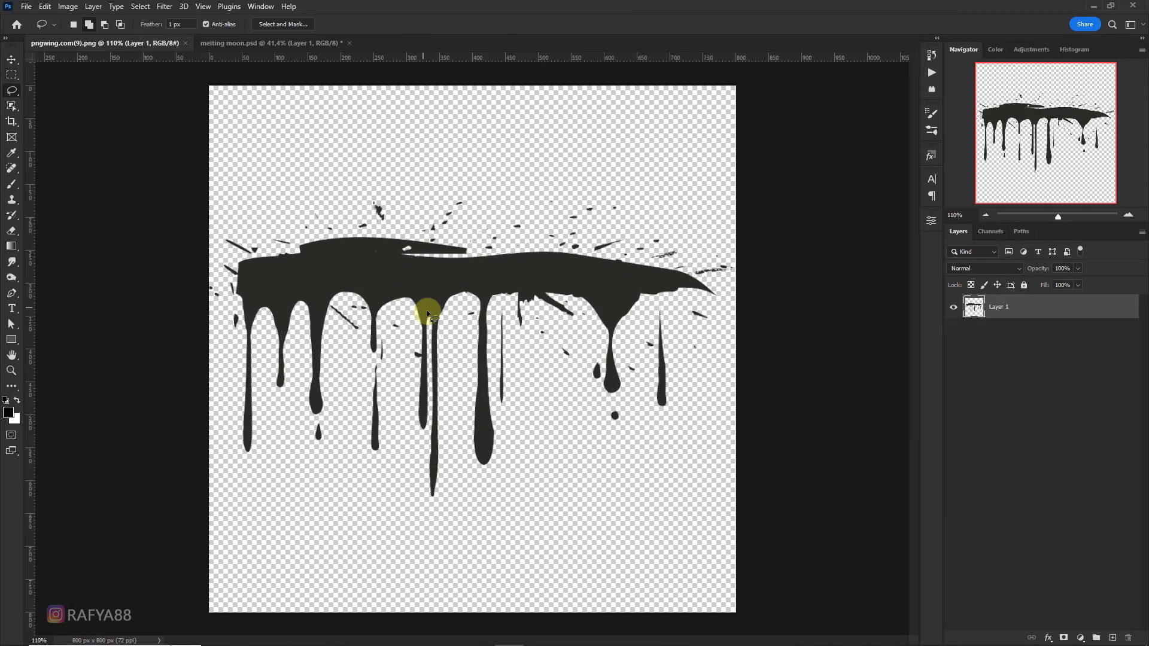
{"action": "left_click_drag", "start_coordinate": [452, 279], "coordinate": [453, 323]}
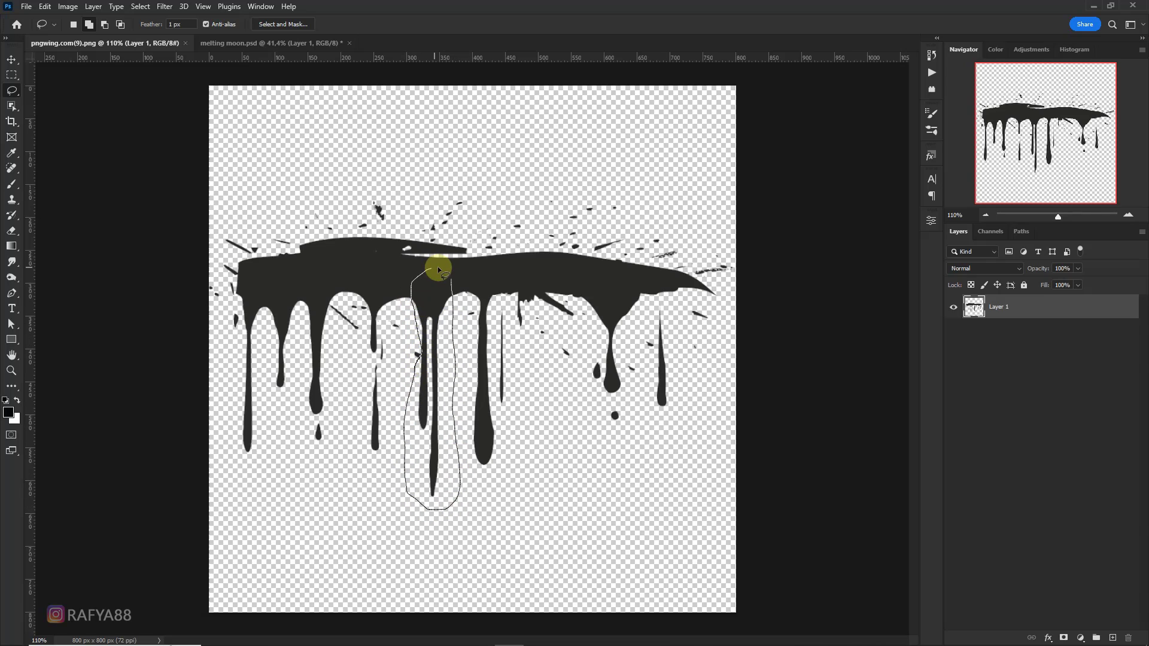
{"action": "left_click_drag", "start_coordinate": [438, 271], "coordinate": [443, 276]}
{"action": "key", "text": "v"}
{"action": "mouse_move", "coordinate": [436, 325]}
{"action": "left_mouse_down"}
{"action": "mouse_move", "coordinate": [225, 98]}
{"action": "mouse_move", "coordinate": [231, 41]}
{"action": "mouse_move", "coordinate": [518, 295]}
{"action": "left_mouse_up"}
{"action": "scroll", "coordinate": [513, 282], "scroll_direction": "up", "scroll_amount": 2}
Step: Scale the drip to about 180% and position it from the moon's lower edge down to the mug's rim
{"action": "key", "text": "ctrl+t"}
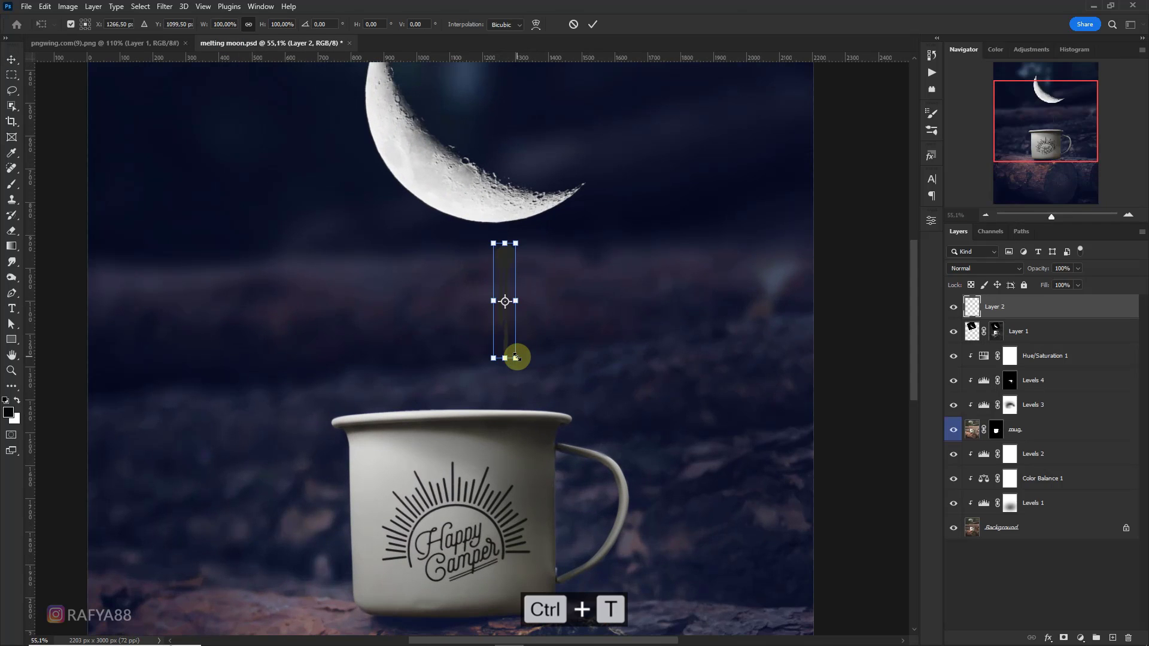
{"action": "mouse_move", "coordinate": [516, 358]}
{"action": "left_mouse_down"}
{"action": "mouse_move", "coordinate": [547, 392]}
{"action": "mouse_move", "coordinate": [518, 354]}
{"action": "left_mouse_up"}
{"action": "left_click_drag", "start_coordinate": [523, 395], "coordinate": [526, 404]}
{"action": "left_click_drag", "start_coordinate": [503, 366], "coordinate": [505, 371]}
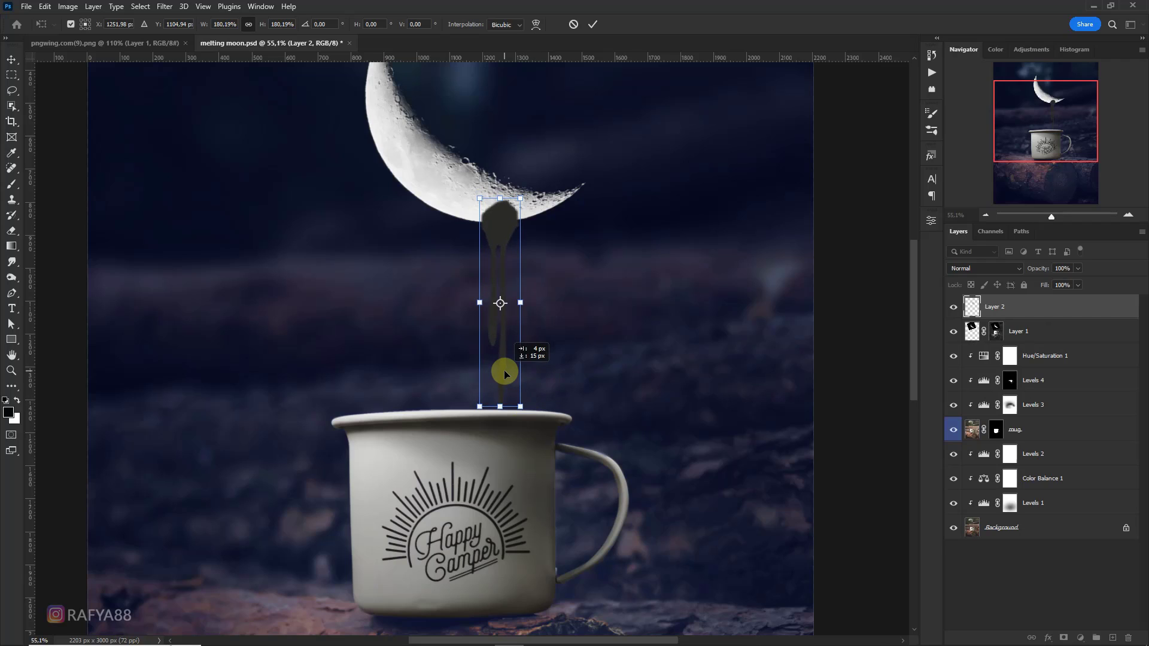
{"action": "key", "text": "Return"}
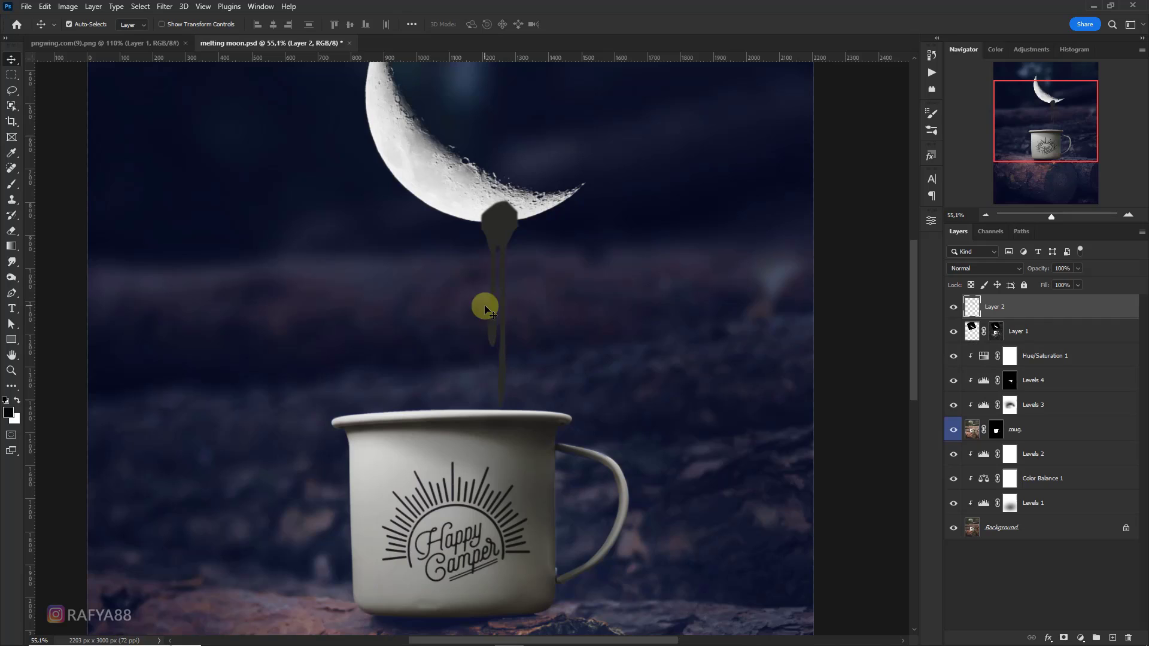
Step: Move the drip layer beneath the moon layer and invert its colour from dark to near-white
{"action": "left_click_drag", "start_coordinate": [1016, 313], "coordinate": [1016, 333]}
{"action": "left_click", "coordinate": [999, 332]}
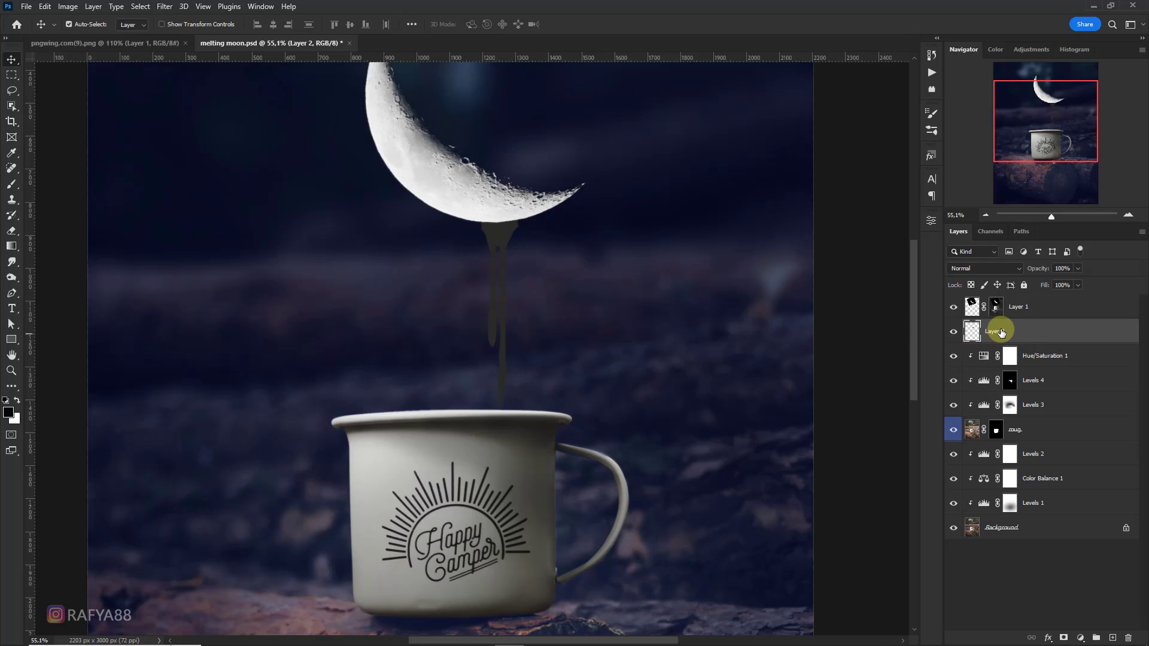
{"action": "key", "text": "ctrl+i"}
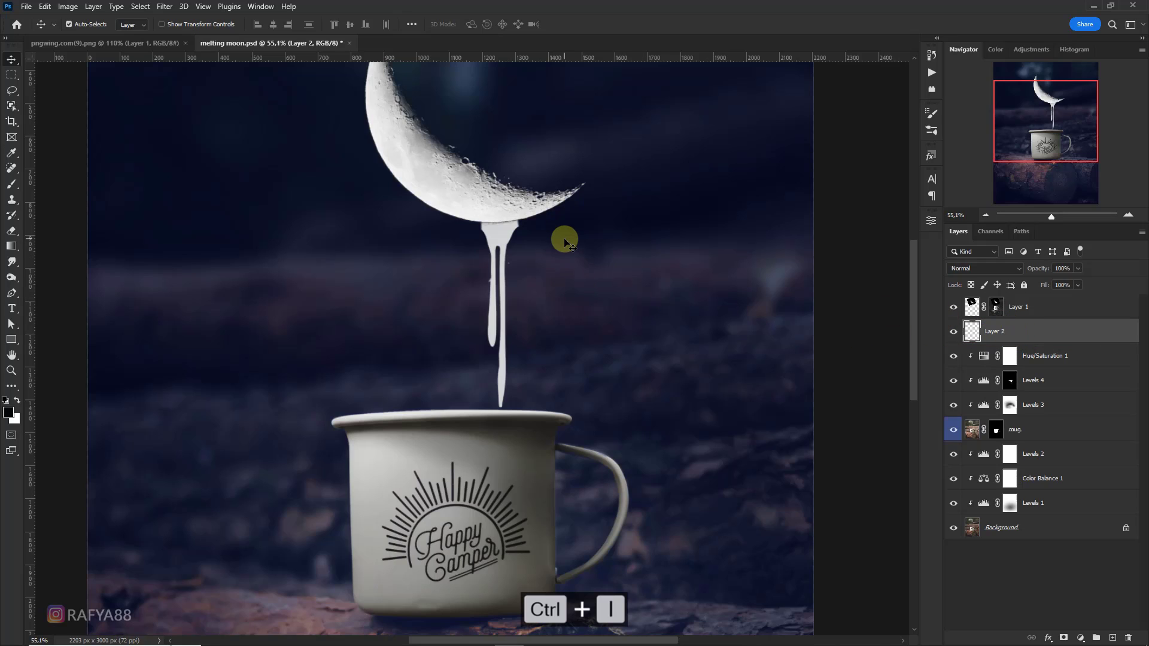
Step: Lasso the stray specks beside the drips, delete them and deselect
{"action": "scroll", "coordinate": [519, 240], "scroll_direction": "up", "scroll_amount": 4}
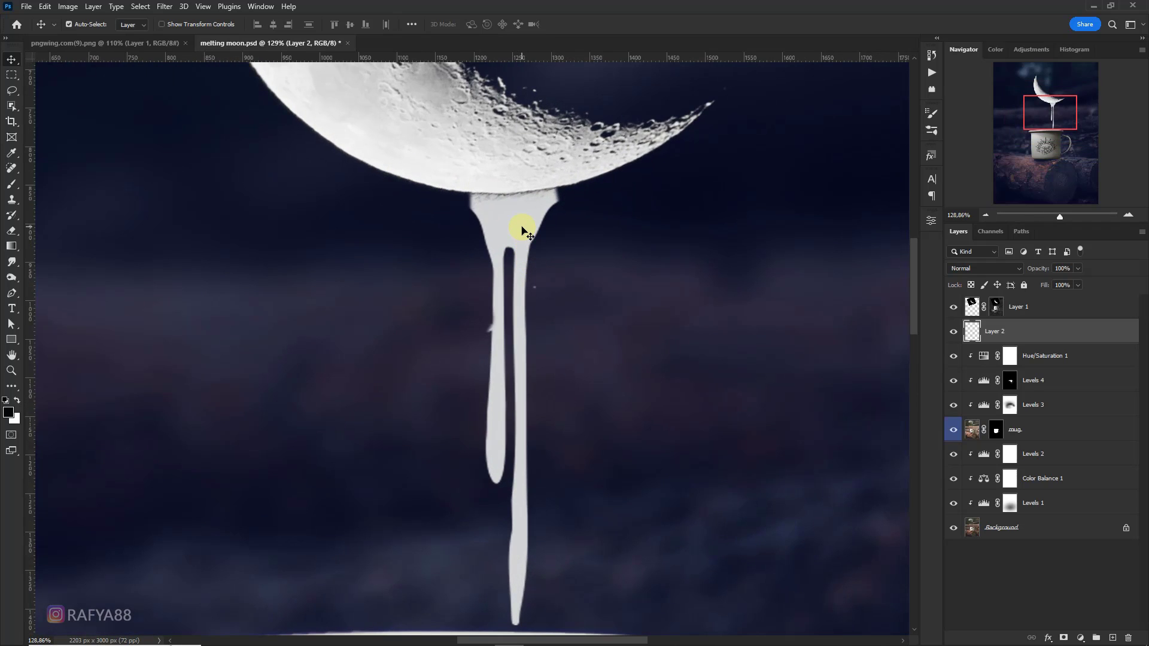
{"action": "scroll", "coordinate": [520, 204], "scroll_direction": "up", "scroll_amount": 2}
{"action": "scroll", "coordinate": [529, 210], "scroll_direction": "down", "scroll_amount": 1}
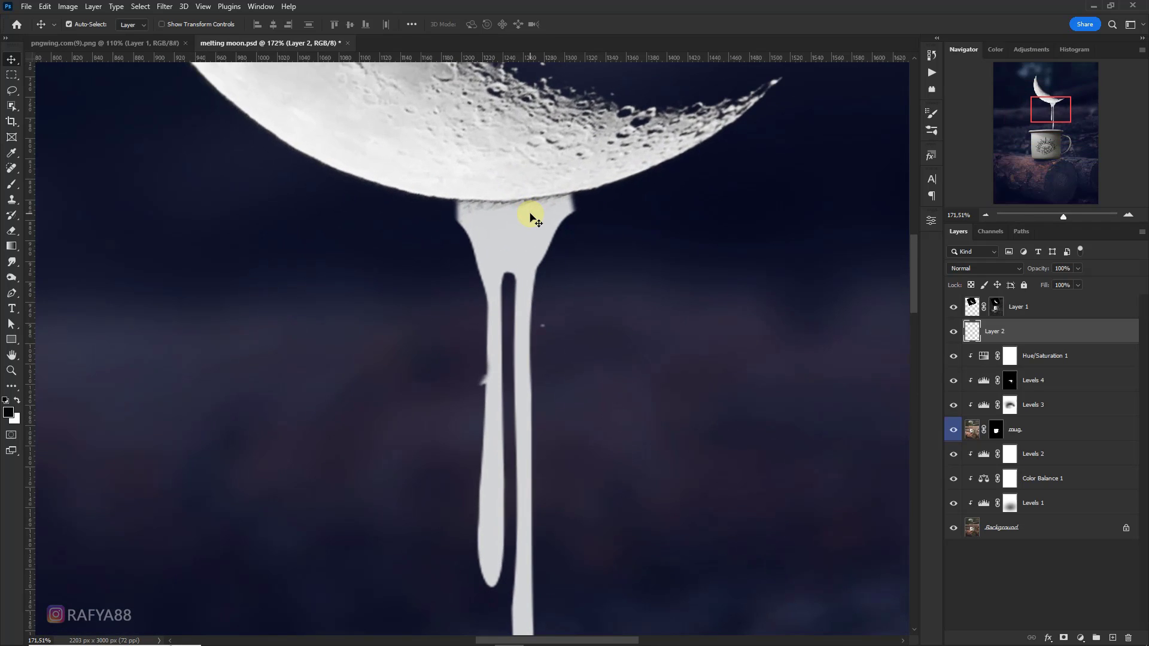
{"action": "left_click", "coordinate": [11, 91]}
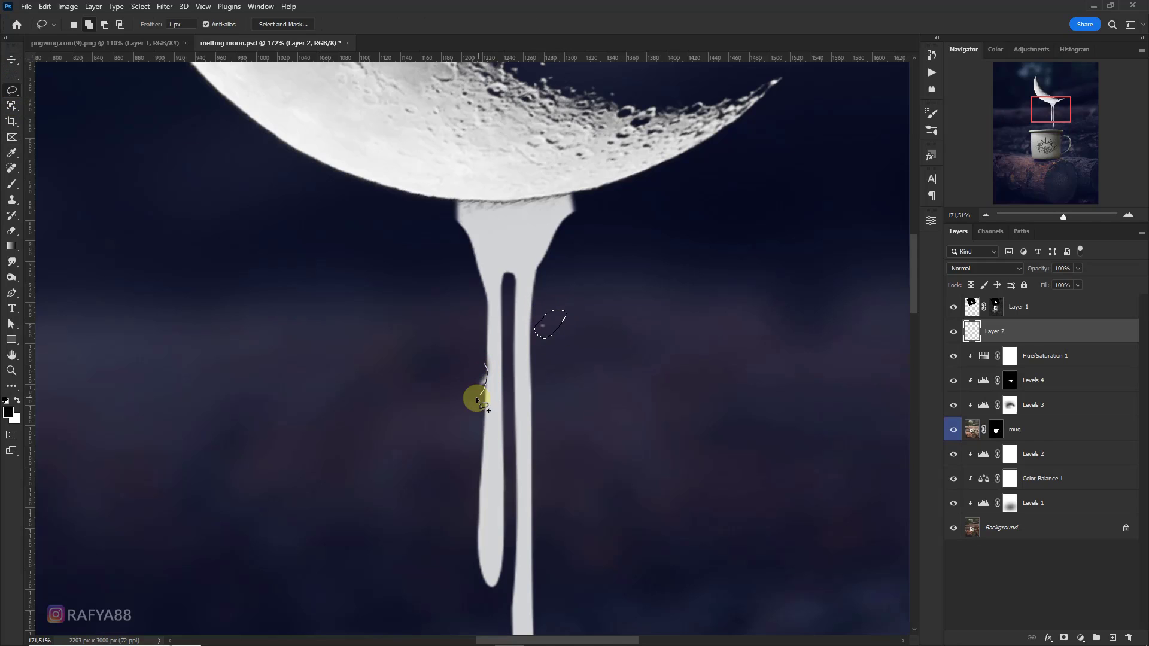
{"action": "key", "text": "ctrl+d"}
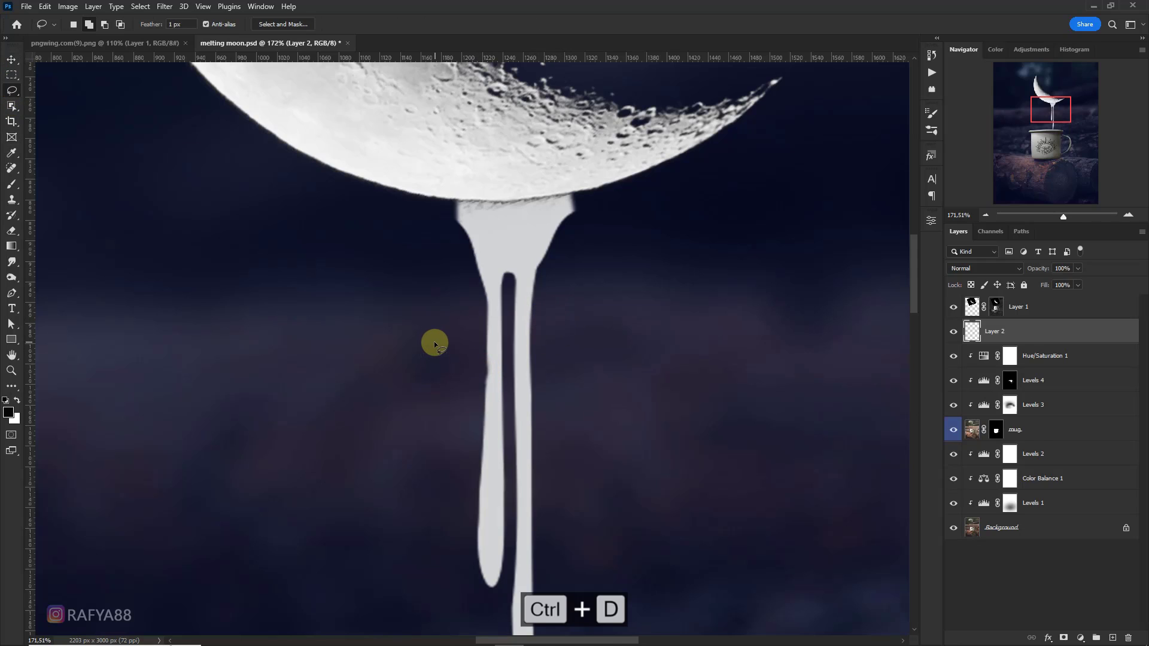
Step: Try applying the moon layer's mask permanently, and undo it
{"action": "scroll", "coordinate": [527, 177], "scroll_direction": "up", "scroll_amount": 2}
{"action": "right_click", "coordinate": [996, 306]}
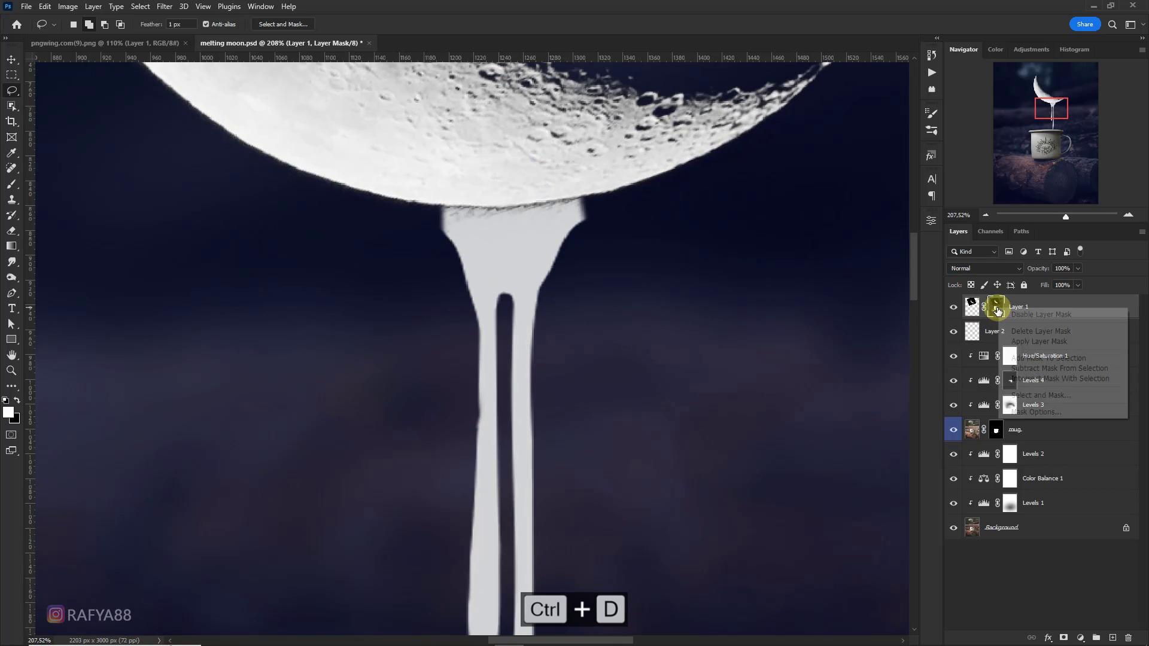
{"action": "left_click", "coordinate": [1019, 341]}
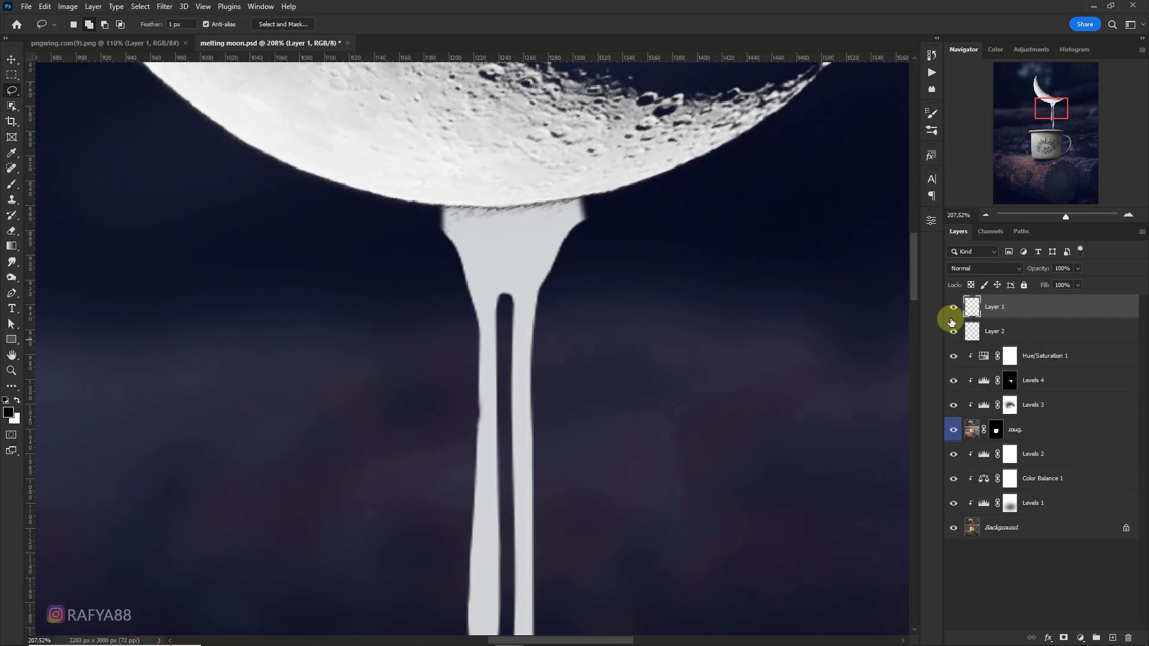
{"action": "key", "text": "ctrl+z"}
Step: Refine the moon mask in Select and Mask with Decontaminate Colors on, Shift Edge -12% and Radius 1 px
{"action": "right_click", "coordinate": [996, 309]}
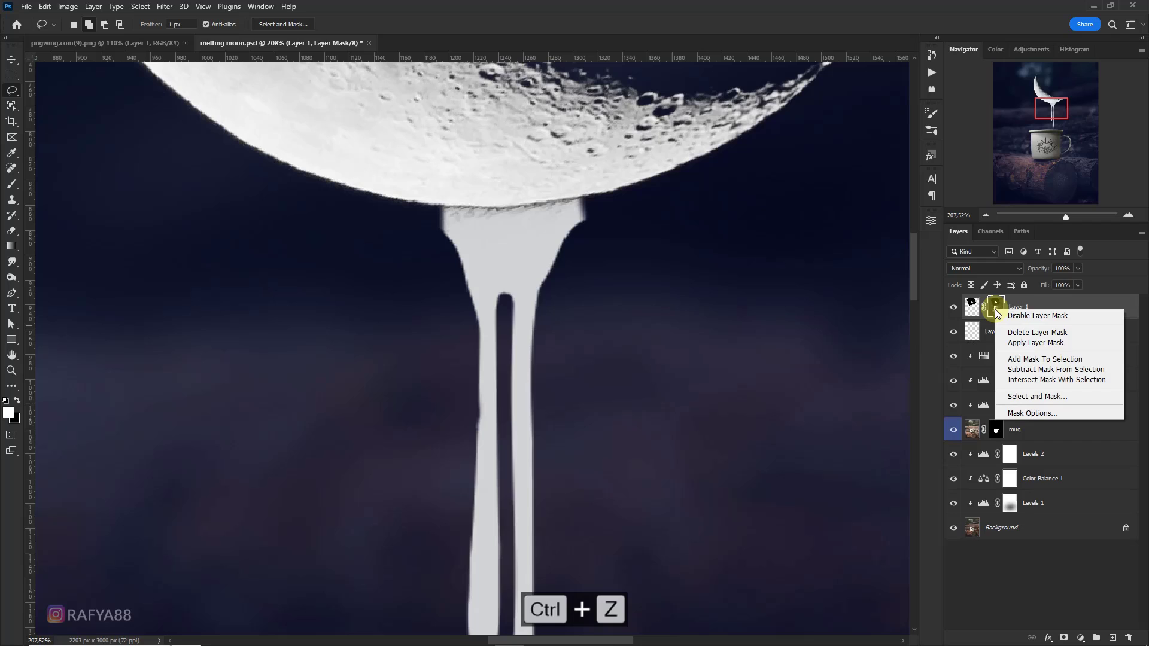
{"action": "left_click", "coordinate": [1032, 396]}
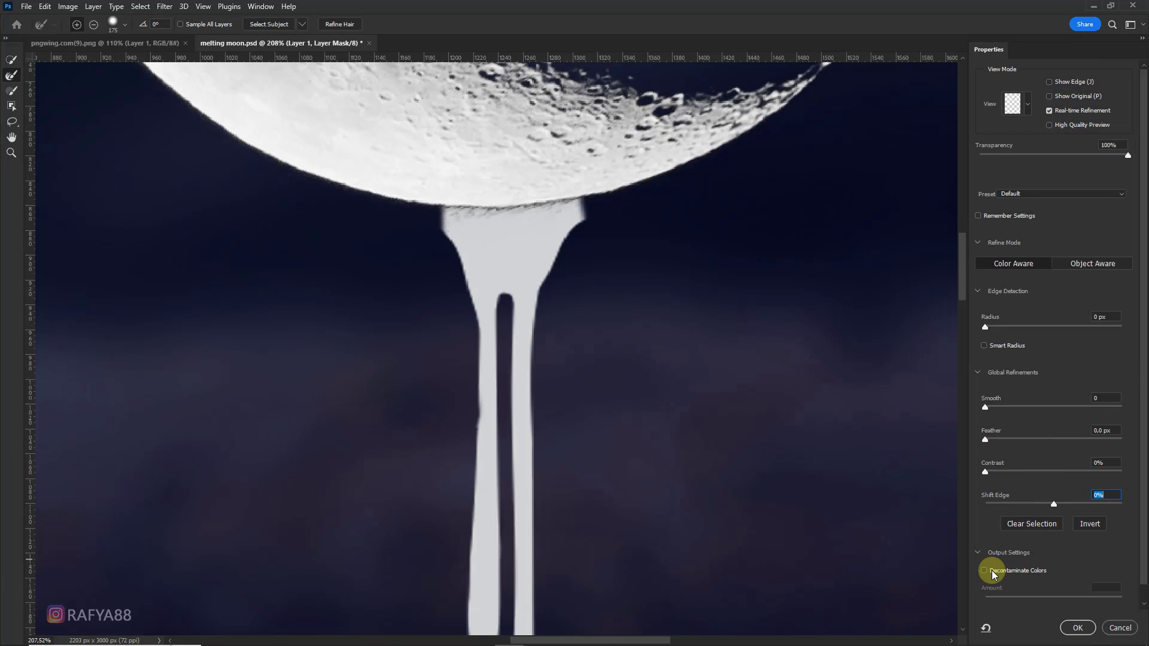
{"action": "left_click", "coordinate": [992, 570]}
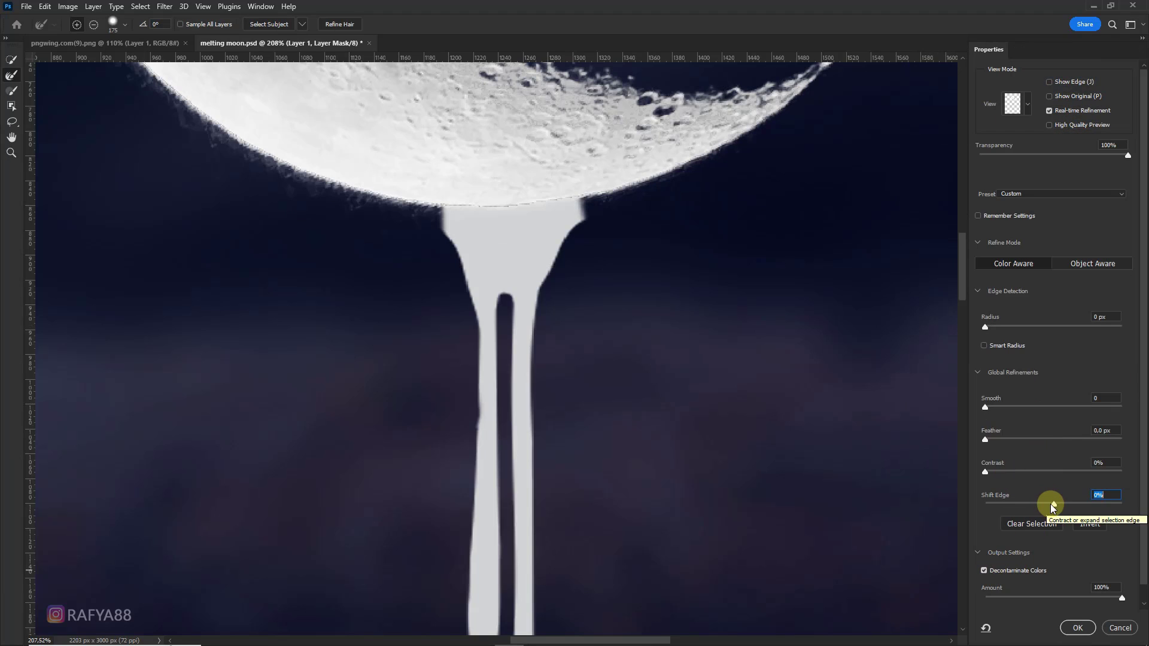
{"action": "left_click_drag", "start_coordinate": [1052, 504], "coordinate": [1046, 501]}
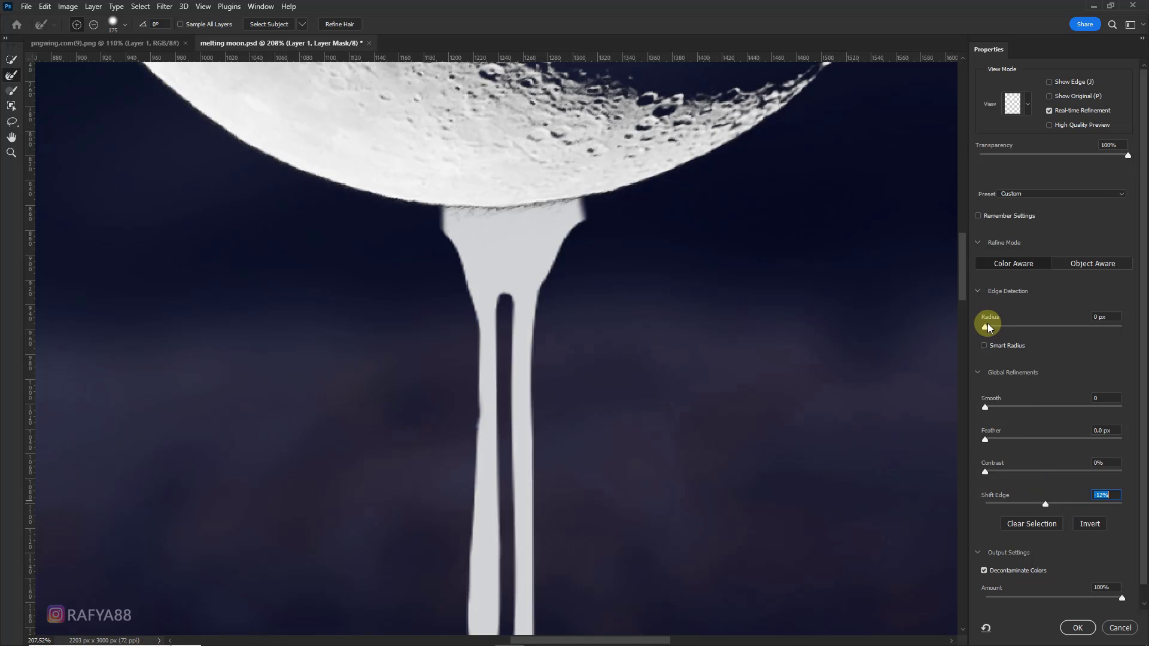
{"action": "left_click_drag", "start_coordinate": [988, 323], "coordinate": [990, 326]}
{"action": "left_click", "coordinate": [985, 472]}
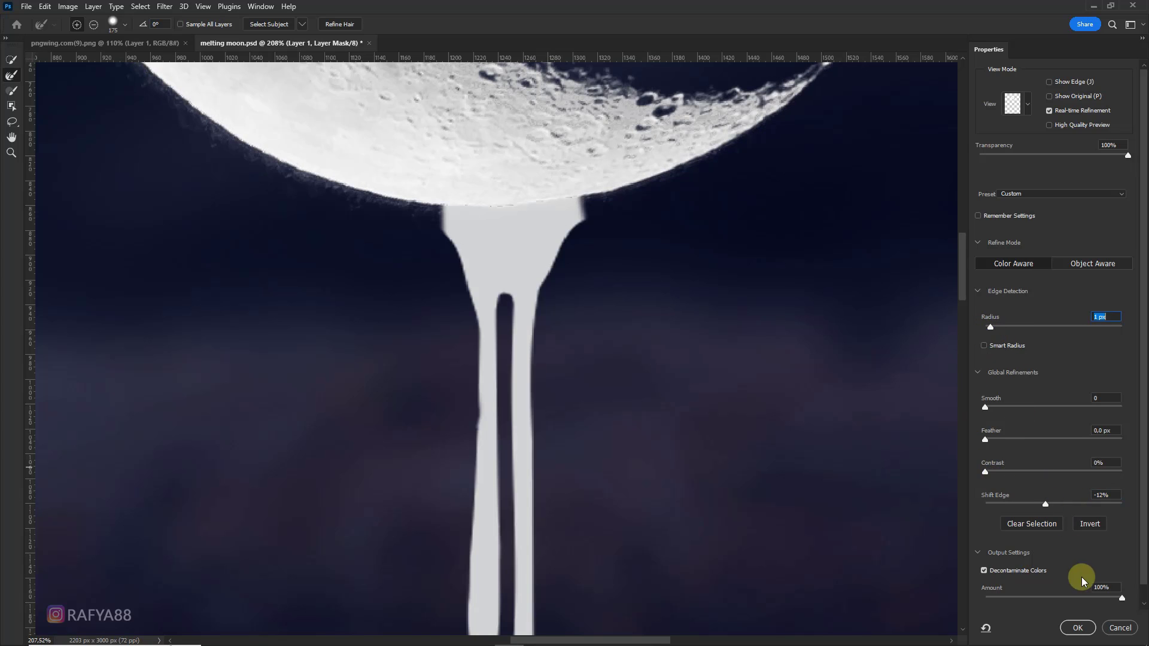
{"action": "left_click", "coordinate": [1078, 628]}
{"action": "scroll", "coordinate": [556, 343], "scroll_direction": "down", "scroll_amount": 5}
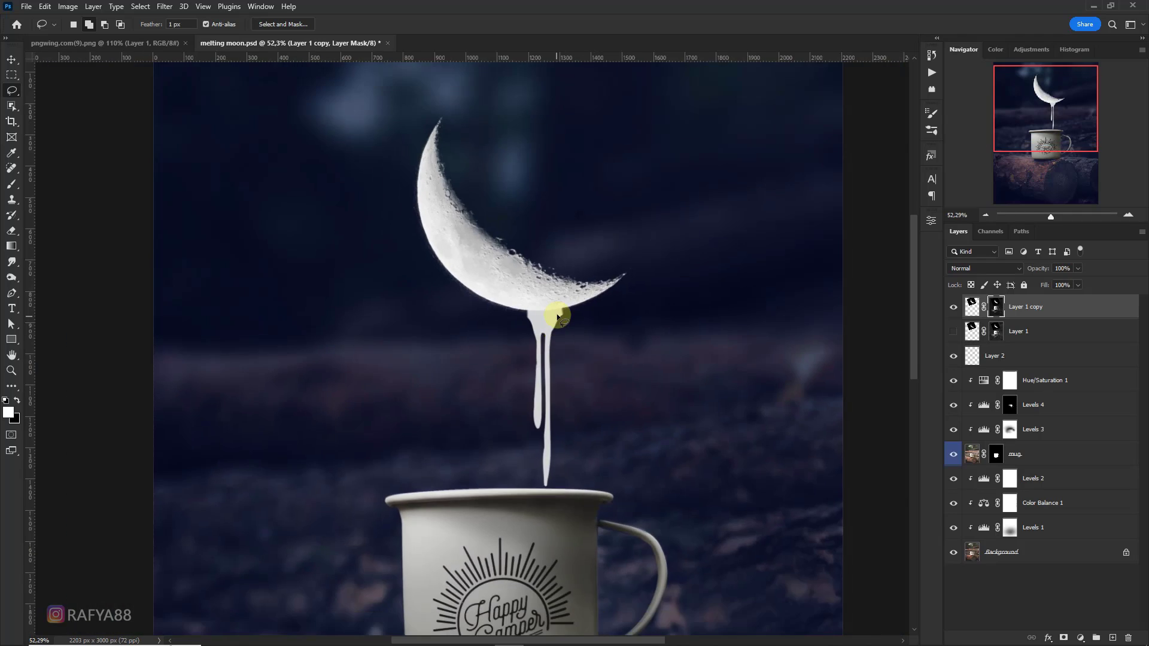
{"action": "scroll", "coordinate": [557, 315], "scroll_direction": "up", "scroll_amount": 5}
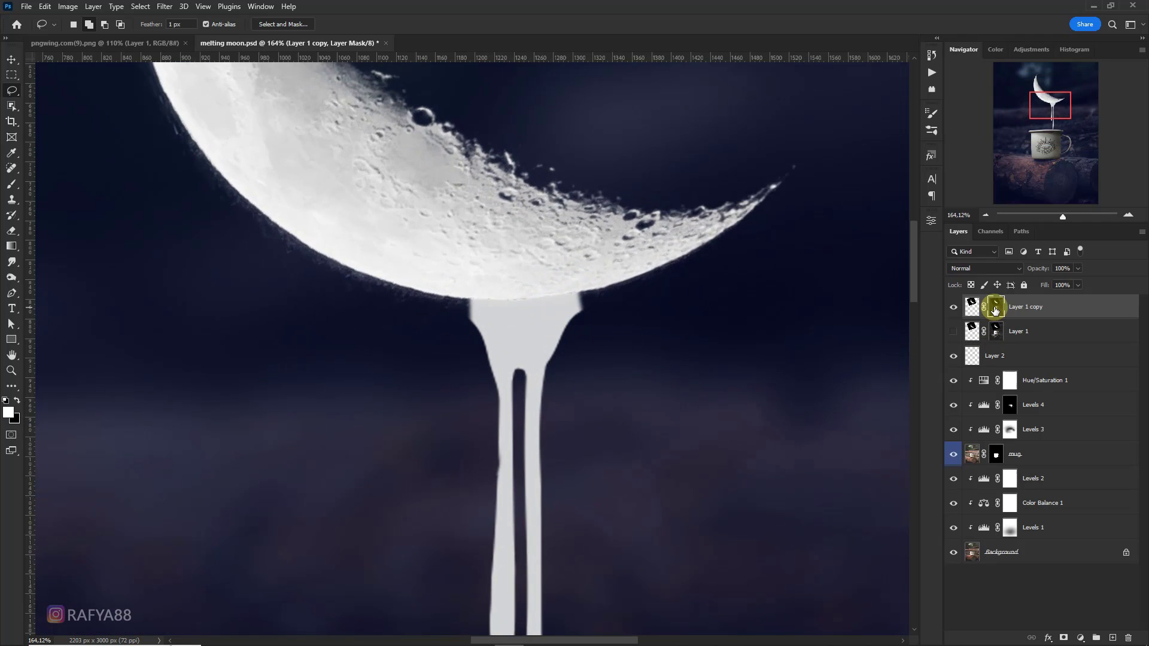
Step: Apply the layer mask of Layer 1 copy permanently to its pixels
{"action": "right_click", "coordinate": [995, 308]}
{"action": "left_click", "coordinate": [1006, 331]}
{"action": "left_click", "coordinate": [1017, 330]}
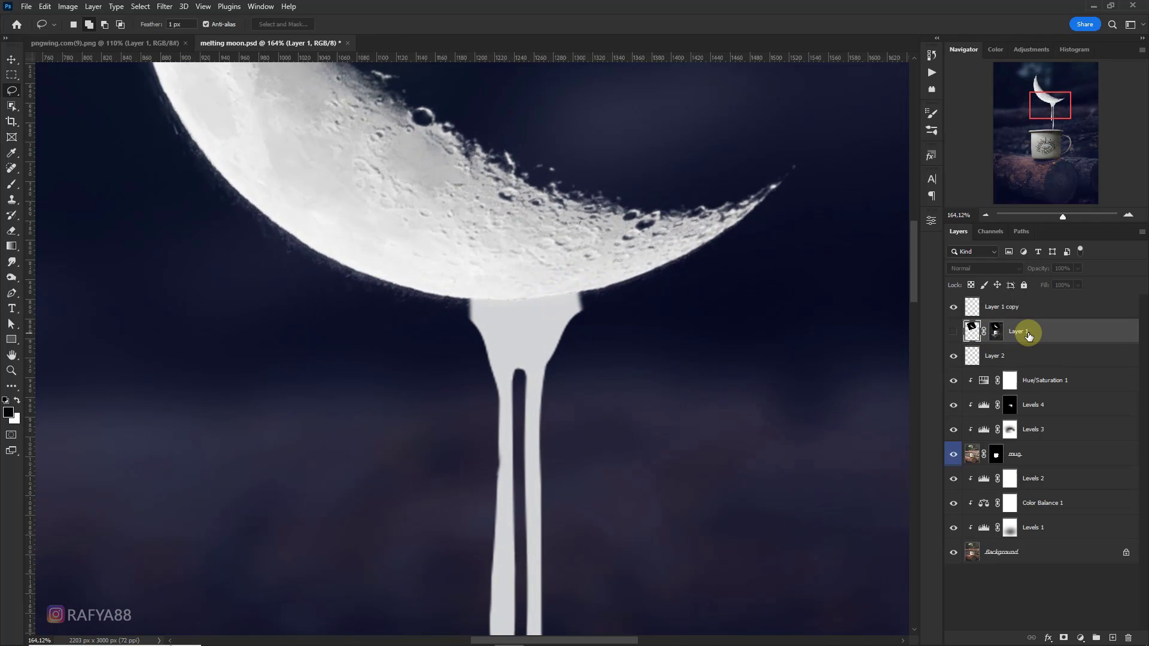
Step: Rename Layer 1 copy as moon and give it an orange colour label
{"action": "left_click", "coordinate": [1006, 307]}
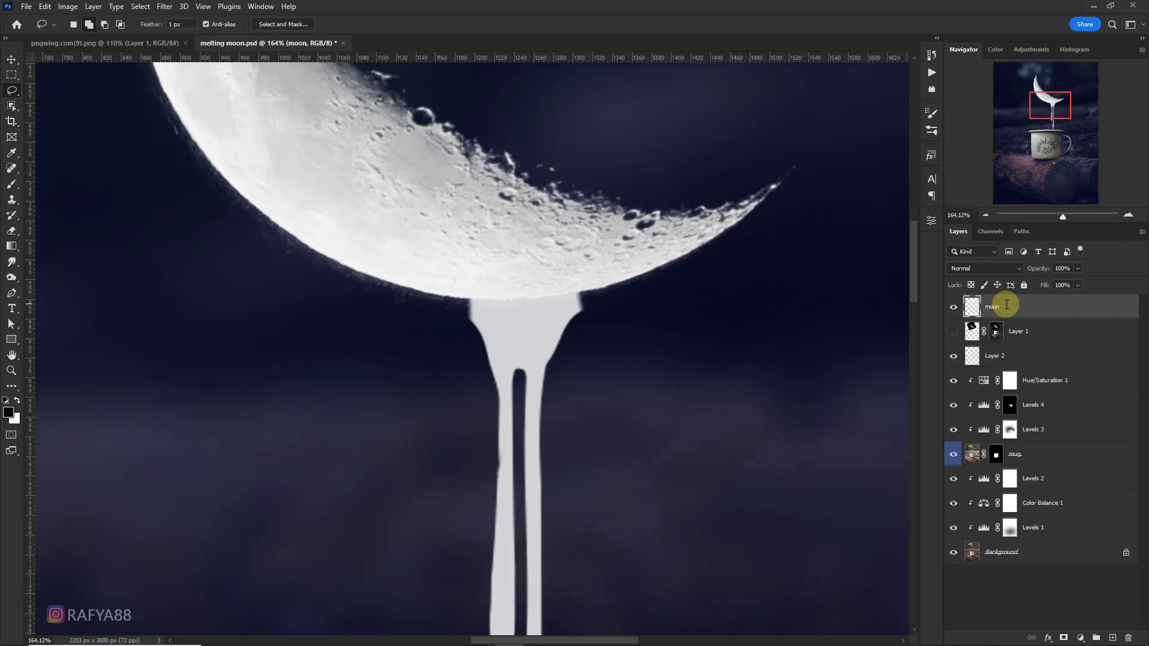
{"action": "right_click", "coordinate": [1007, 305]}
{"action": "left_click", "coordinate": [1032, 589]}
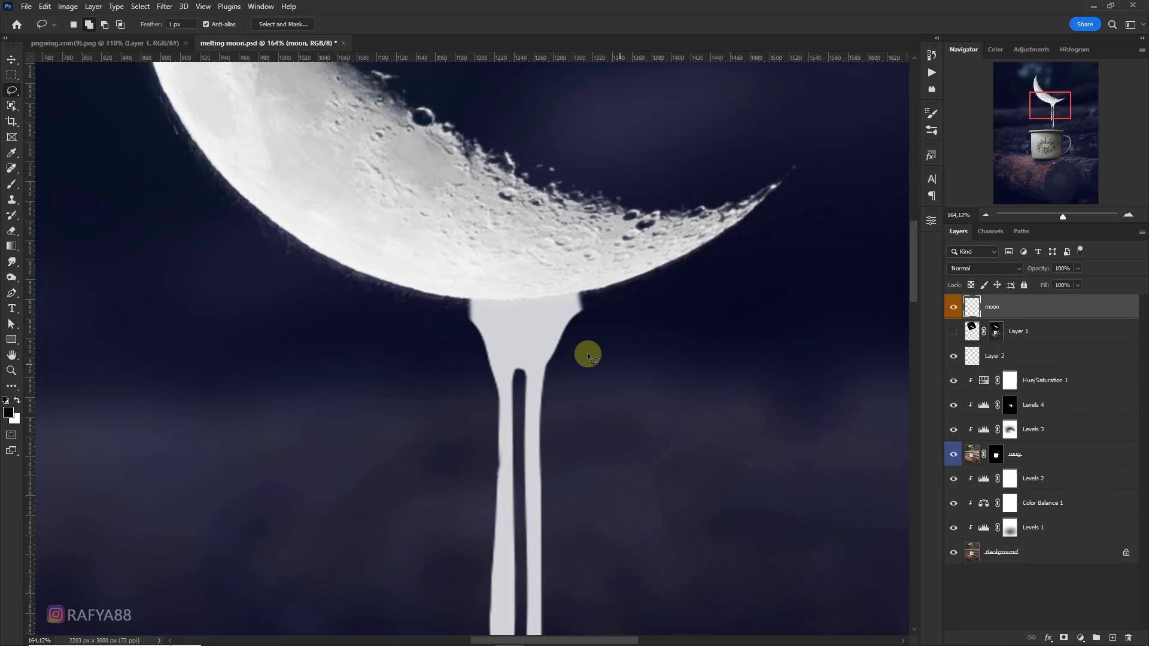
Step: Smudge the moon's lower edge down into the top of the drips with a smaller brush and 64% strength
{"action": "left_click", "coordinate": [12, 261]}
{"action": "key", "text": "bracketleft"}
{"action": "key", "text": "bracketleft"}
{"action": "key", "text": "bracketleft"}
{"action": "key", "text": "bracketleft"}
{"action": "key", "text": "bracketleft"}
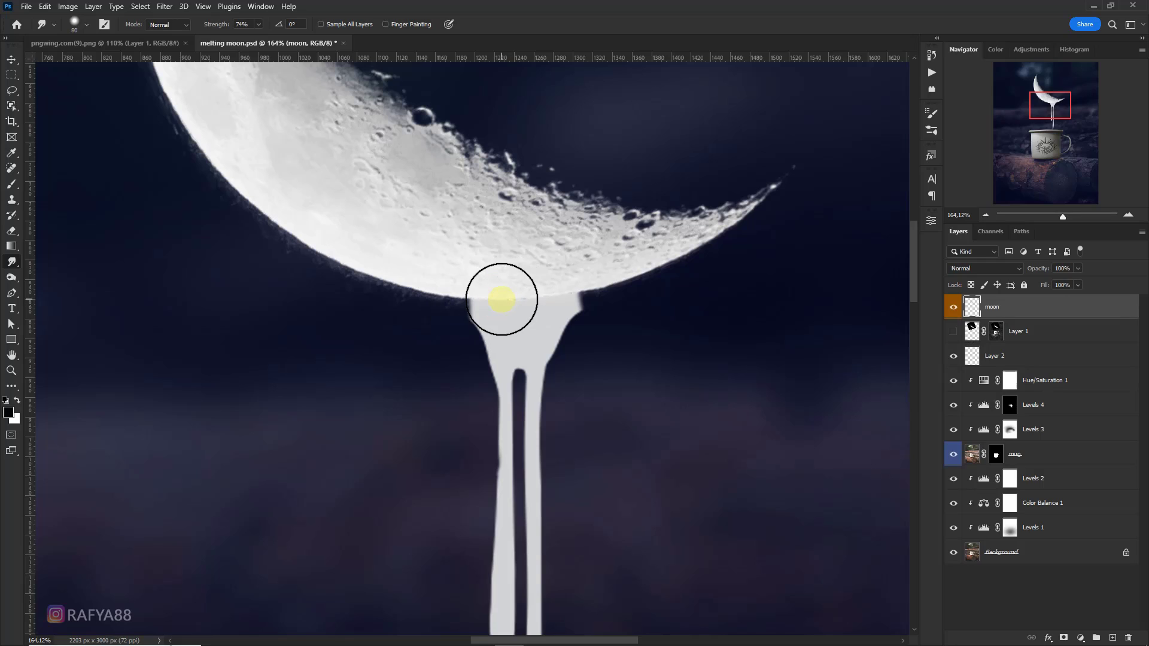
{"action": "left_click_drag", "start_coordinate": [502, 298], "coordinate": [506, 333]}
{"action": "left_click_drag", "start_coordinate": [219, 24], "coordinate": [213, 24]}
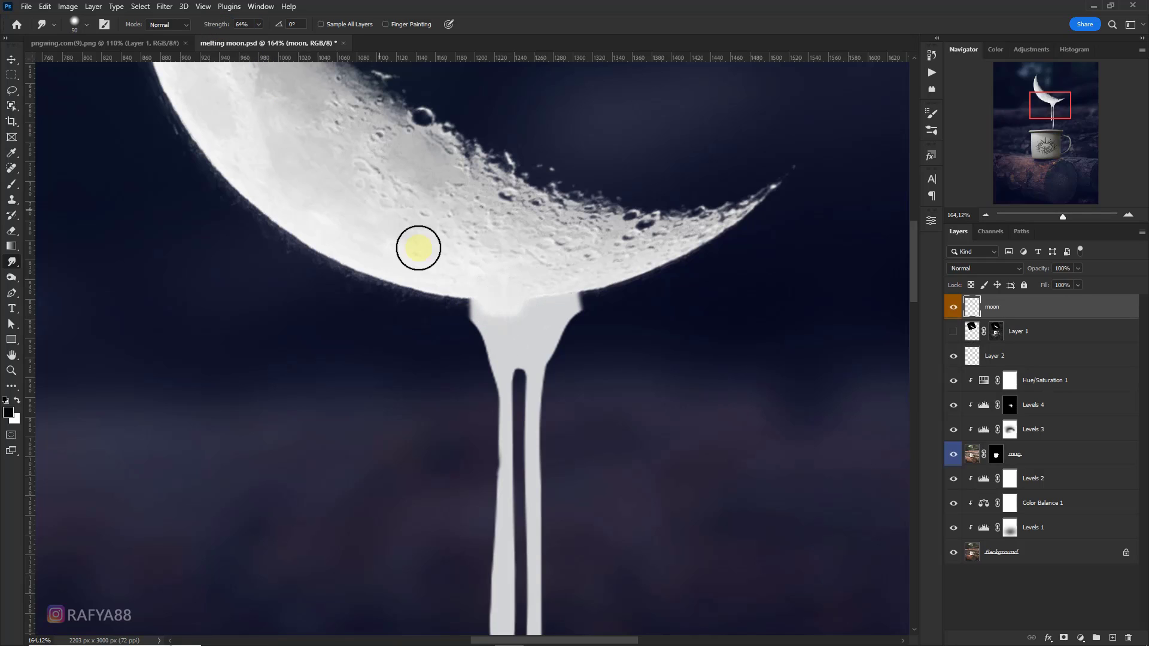
{"action": "left_click_drag", "start_coordinate": [562, 302], "coordinate": [528, 313]}
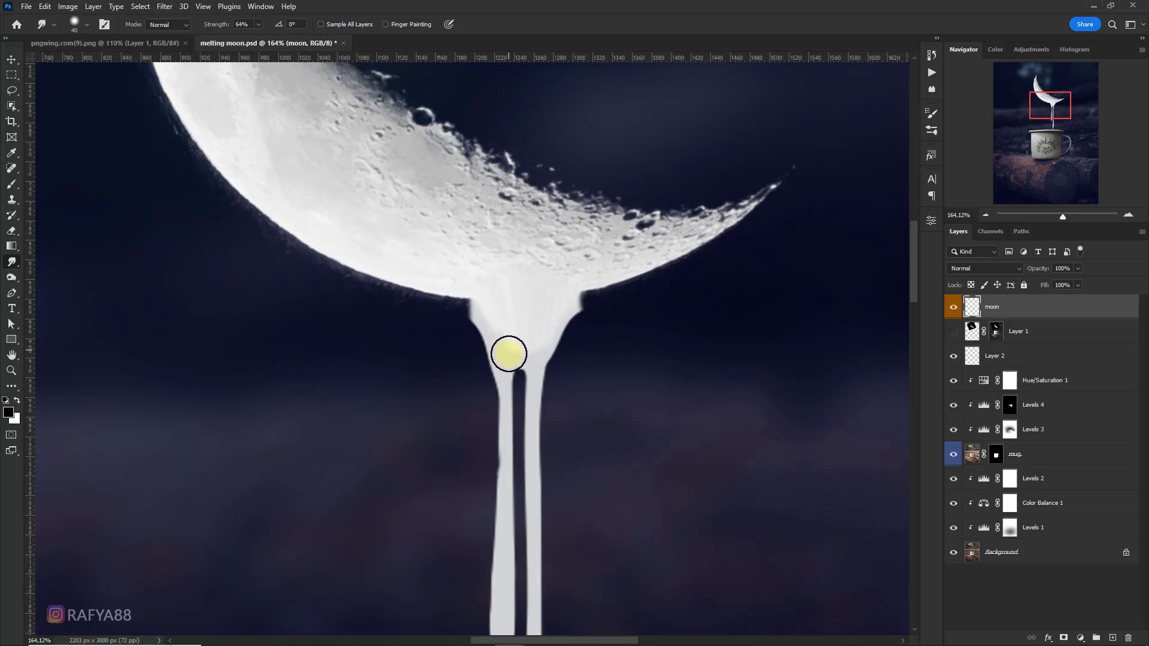
Step: On the moon layer, lasso the smudged overspill around the neck of the drips, delete it and deselect
{"action": "left_click", "coordinate": [1001, 357]}
{"action": "key", "text": "v"}
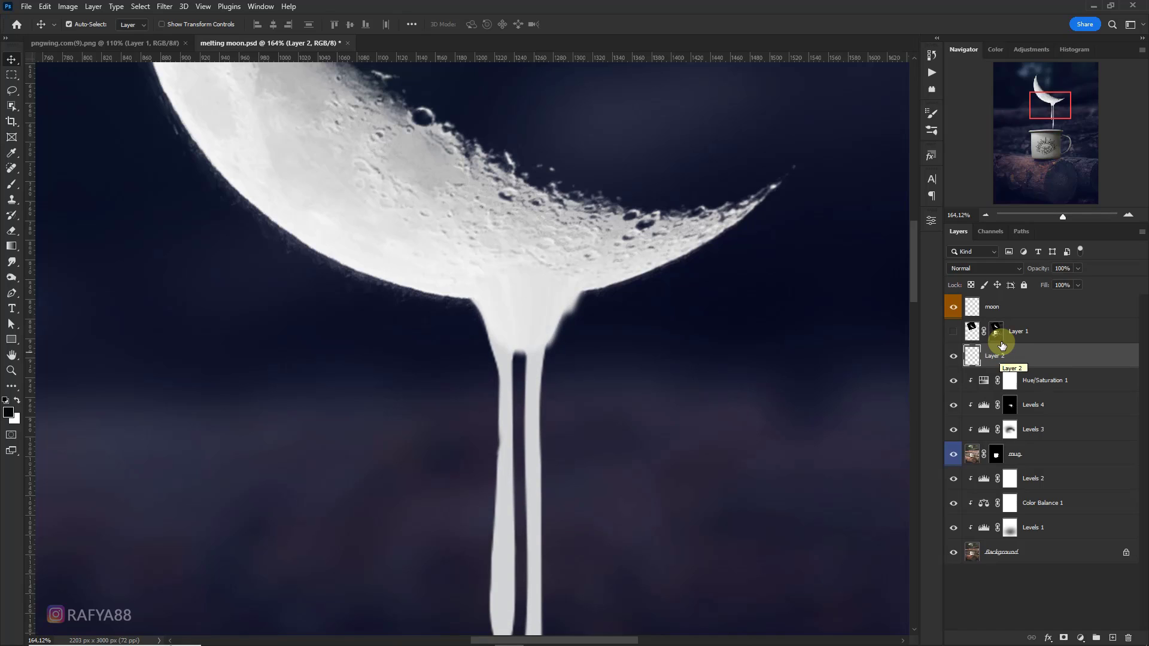
{"action": "left_click", "coordinate": [972, 306]}
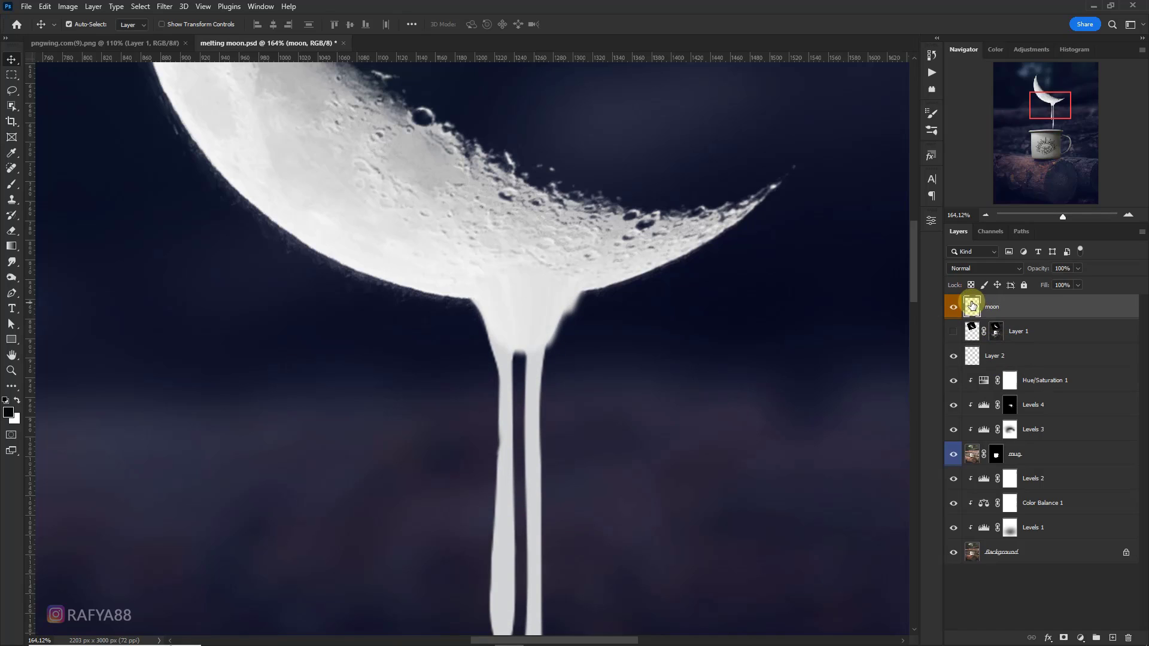
{"action": "key", "text": "l"}
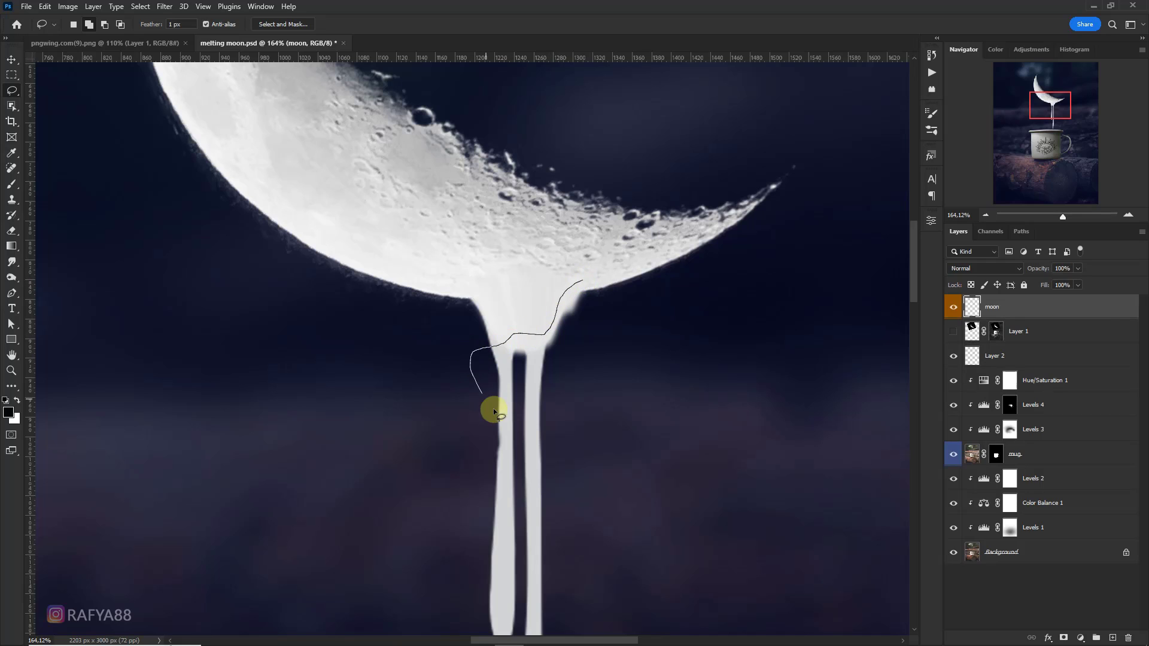
{"action": "key", "text": "ctrl+z"}
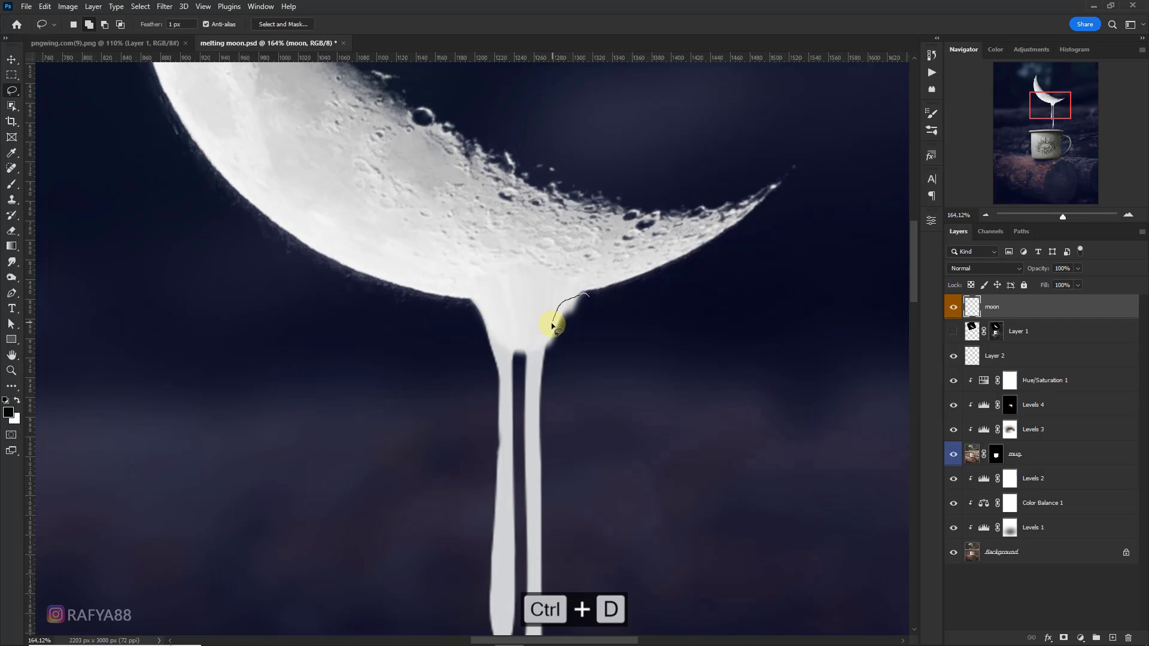
{"action": "left_click_drag", "start_coordinate": [493, 353], "coordinate": [624, 385]}
{"action": "key", "text": "Delete"}
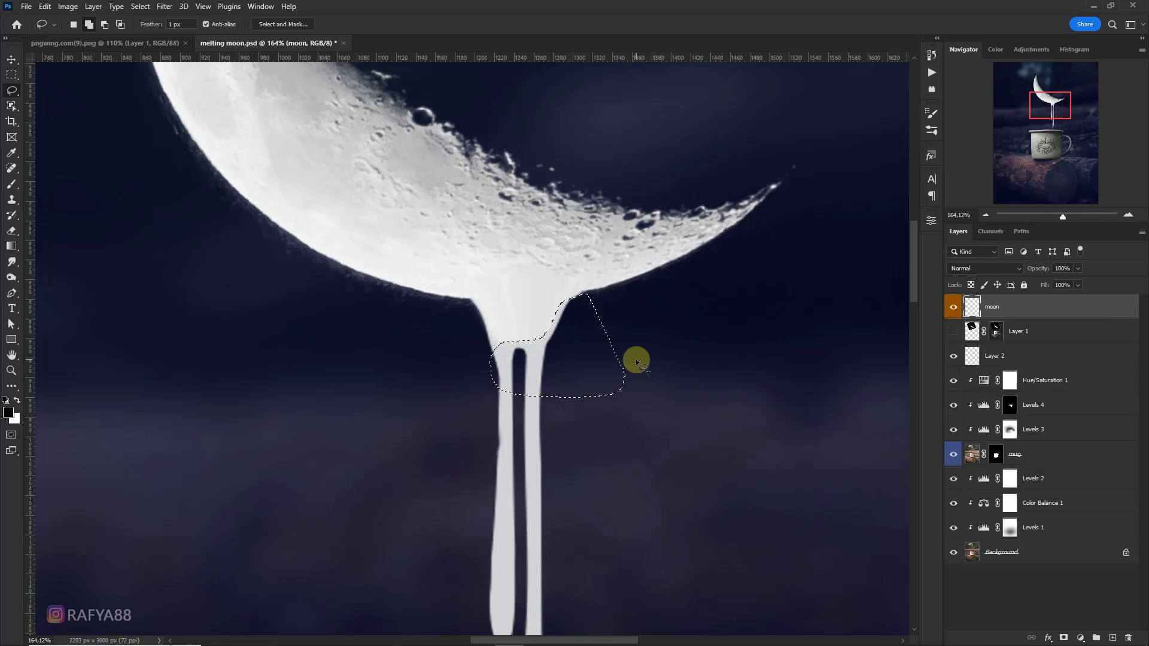
{"action": "key", "text": "ctrl+d"}
Step: Load Layer 2's outline as a selection, smudge the moon layer down into the drips within it, and deselect
{"action": "scroll", "coordinate": [491, 297], "scroll_direction": "down", "scroll_amount": 4}
{"action": "scroll", "coordinate": [475, 275], "scroll_direction": "down", "scroll_amount": 5}
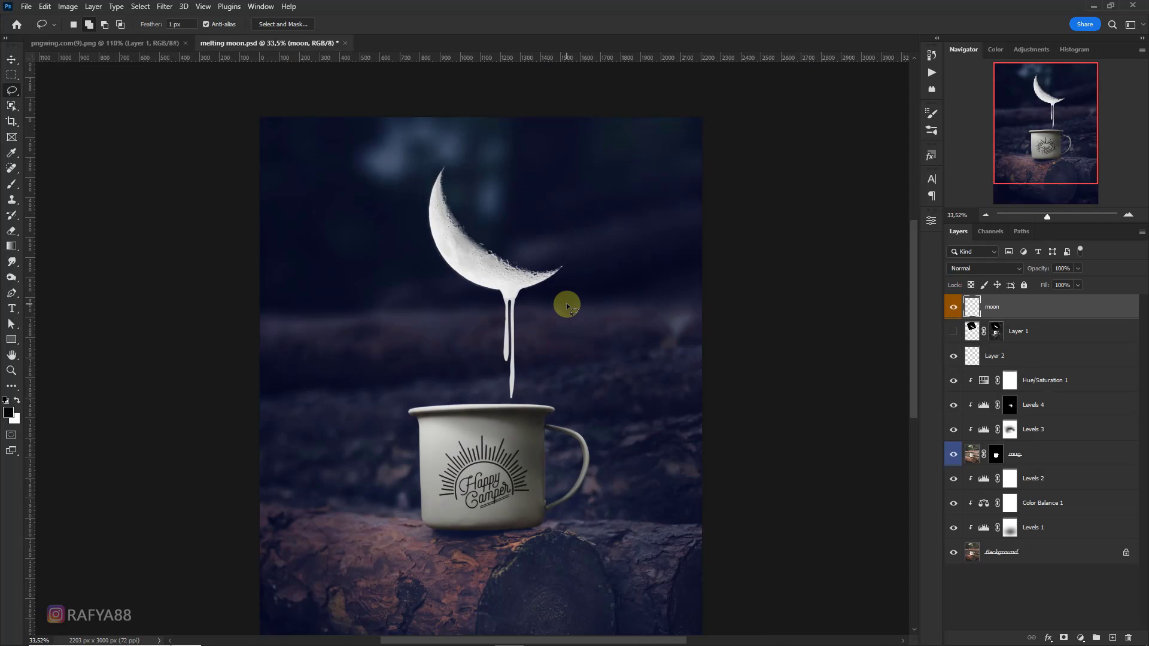
{"action": "scroll", "coordinate": [521, 276], "scroll_direction": "up", "scroll_amount": 5}
{"action": "scroll", "coordinate": [524, 323], "scroll_direction": "up", "scroll_amount": 1}
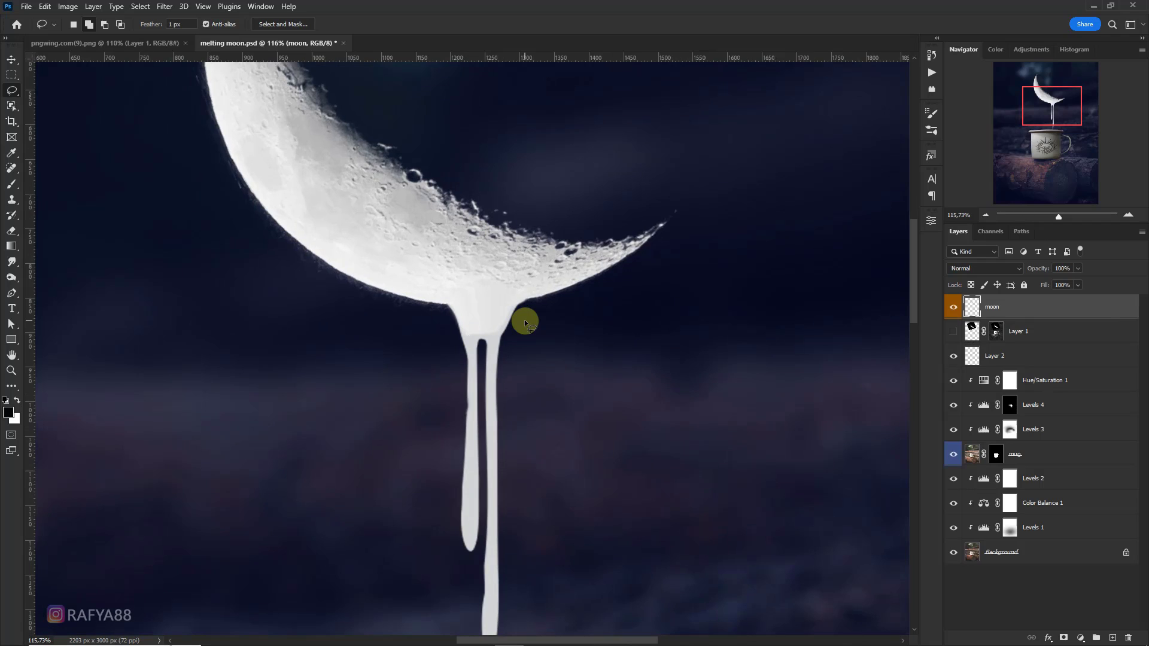
{"action": "scroll", "coordinate": [524, 320], "scroll_direction": "up", "scroll_amount": 3}
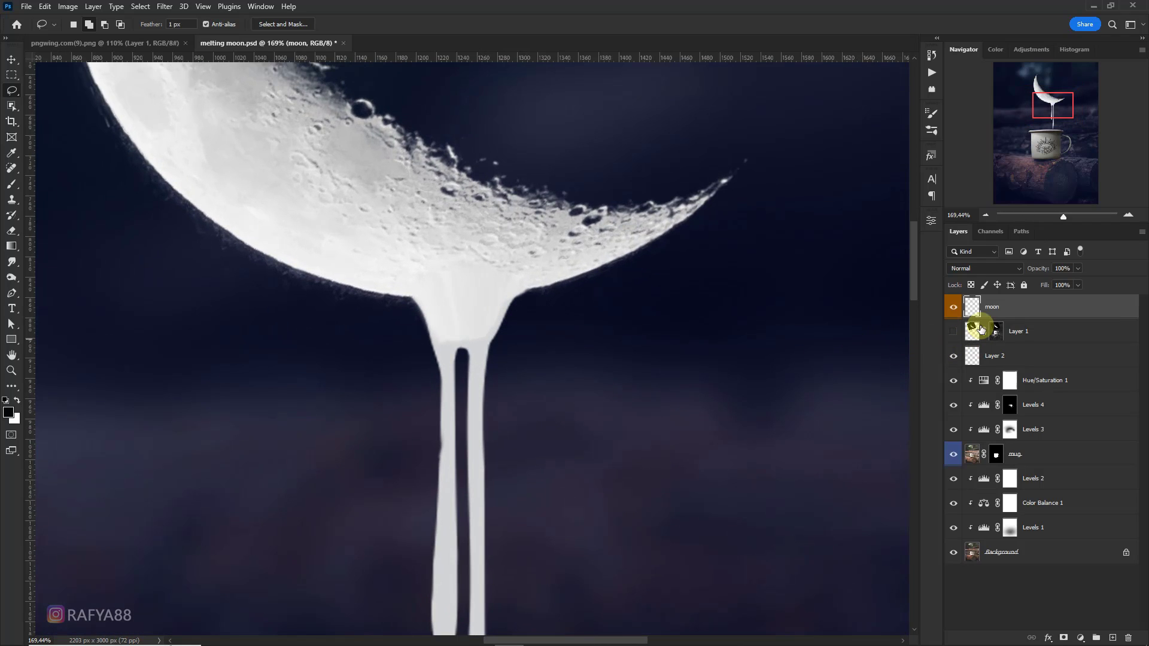
{"action": "left_click", "coordinate": [972, 357], "text": "ctrl"}
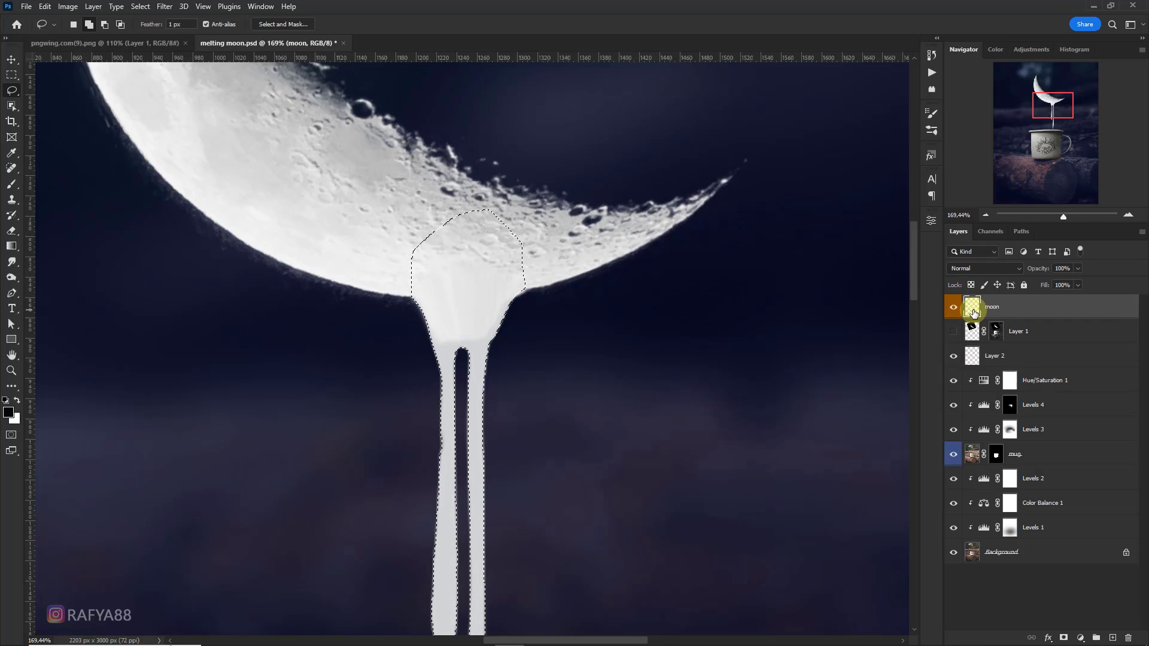
{"action": "left_click", "coordinate": [11, 262]}
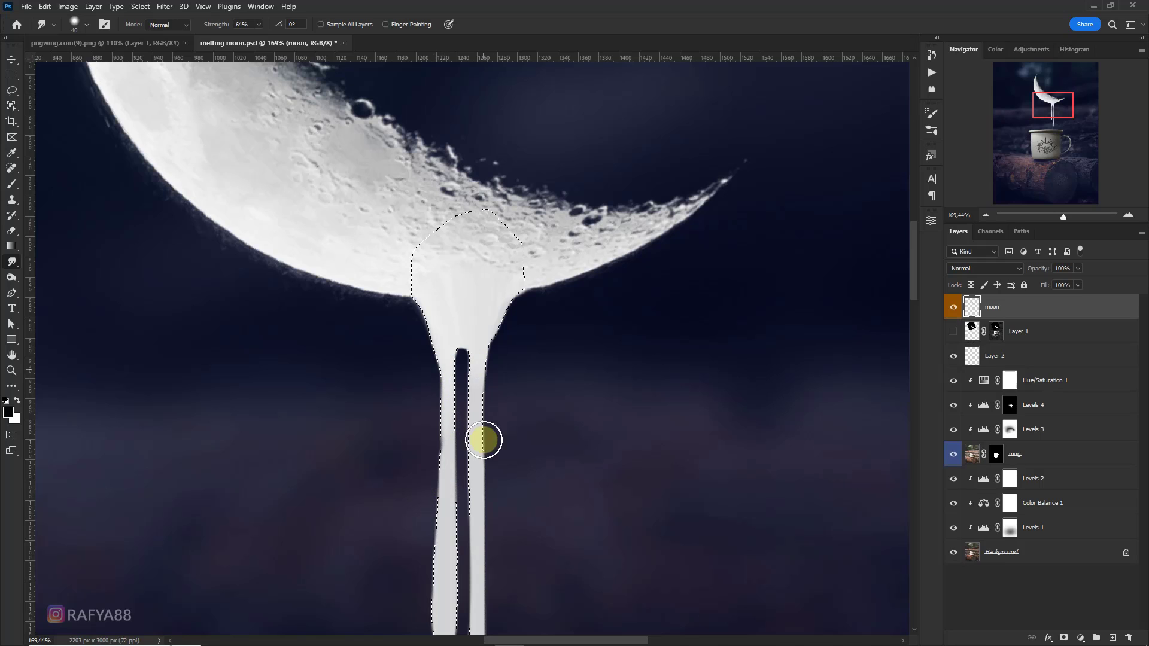
{"action": "key", "text": "ctrl+d"}
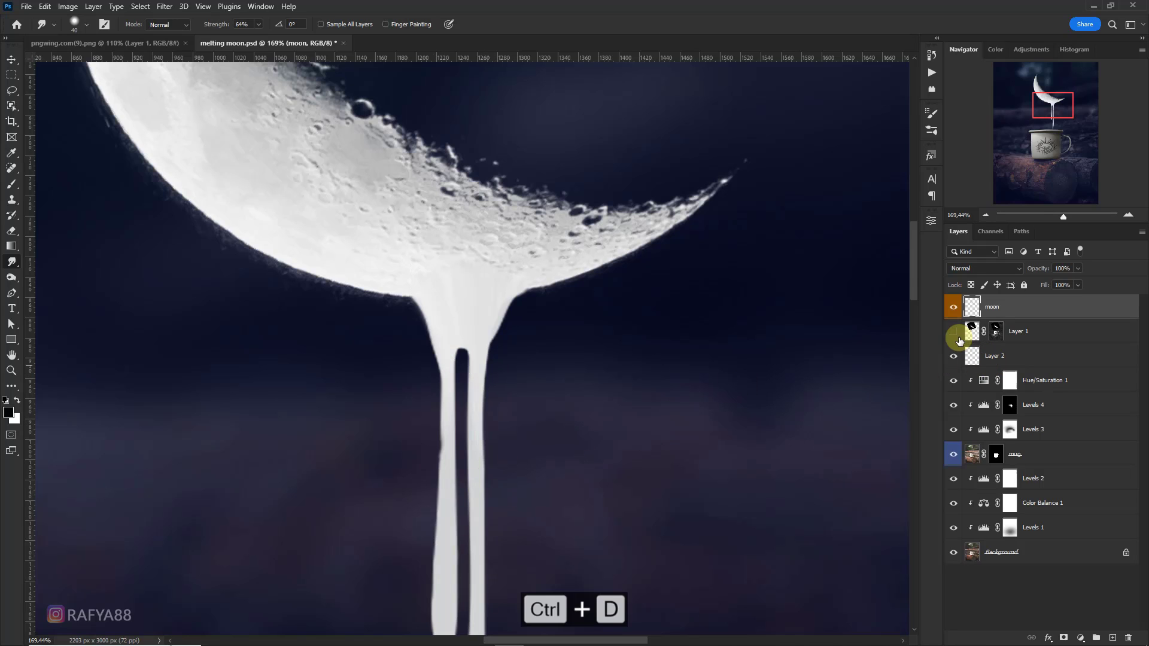
Step: In pngwing.com(9).png, lasso the single long, thick drip near the middle, including part of the paint above it
{"action": "scroll", "coordinate": [544, 295], "scroll_direction": "down", "scroll_amount": 5}
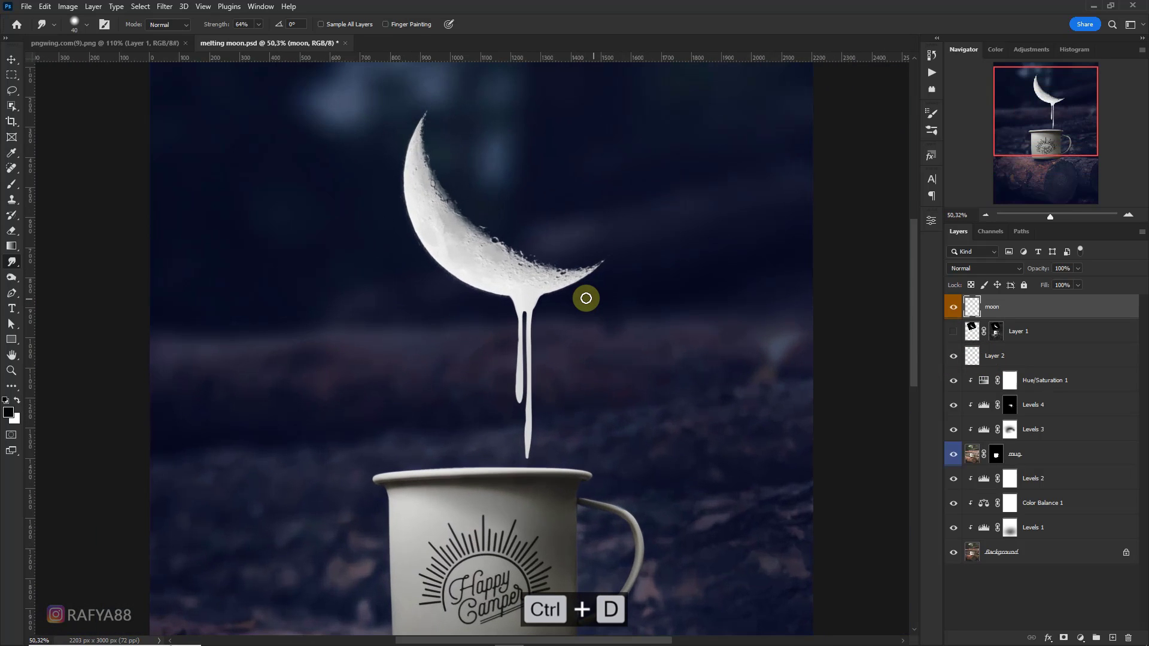
{"action": "key", "text": "v"}
{"action": "left_click", "coordinate": [141, 44]}
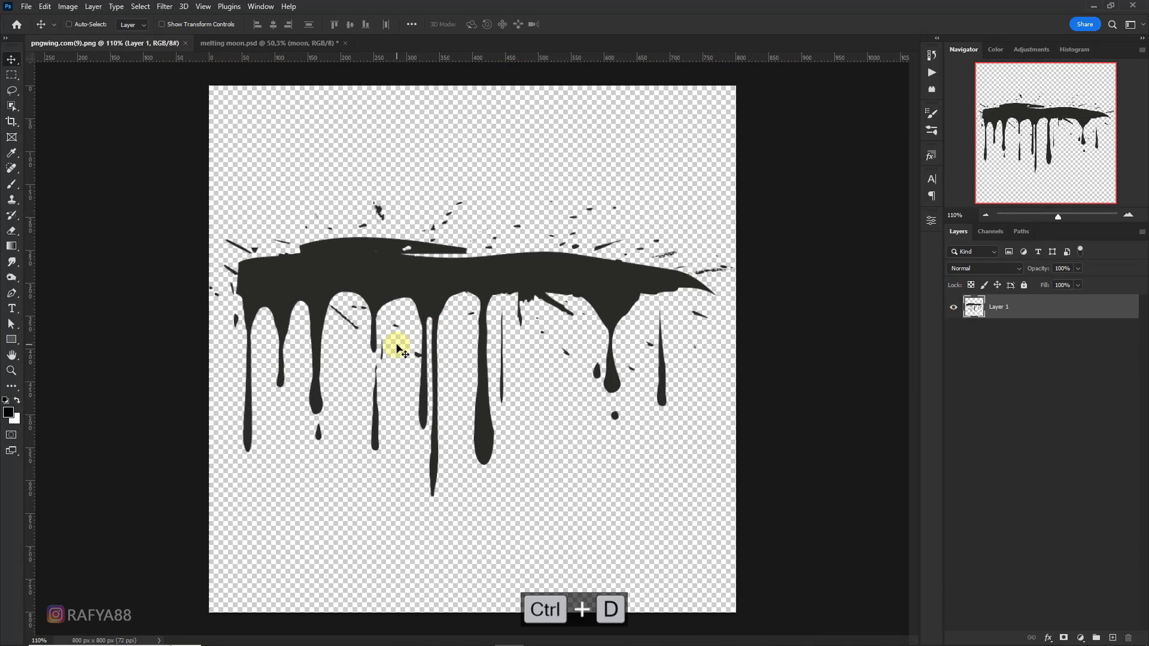
{"action": "scroll", "coordinate": [502, 311], "scroll_direction": "up", "scroll_amount": 2}
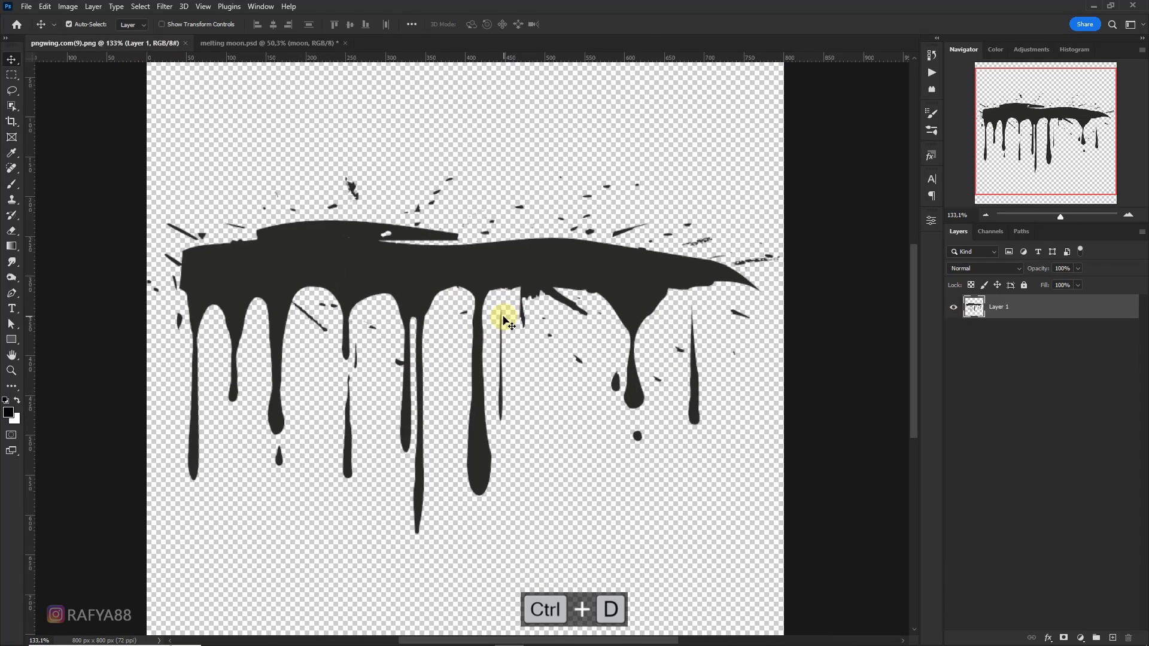
{"action": "scroll", "coordinate": [502, 319], "scroll_direction": "up", "scroll_amount": 1}
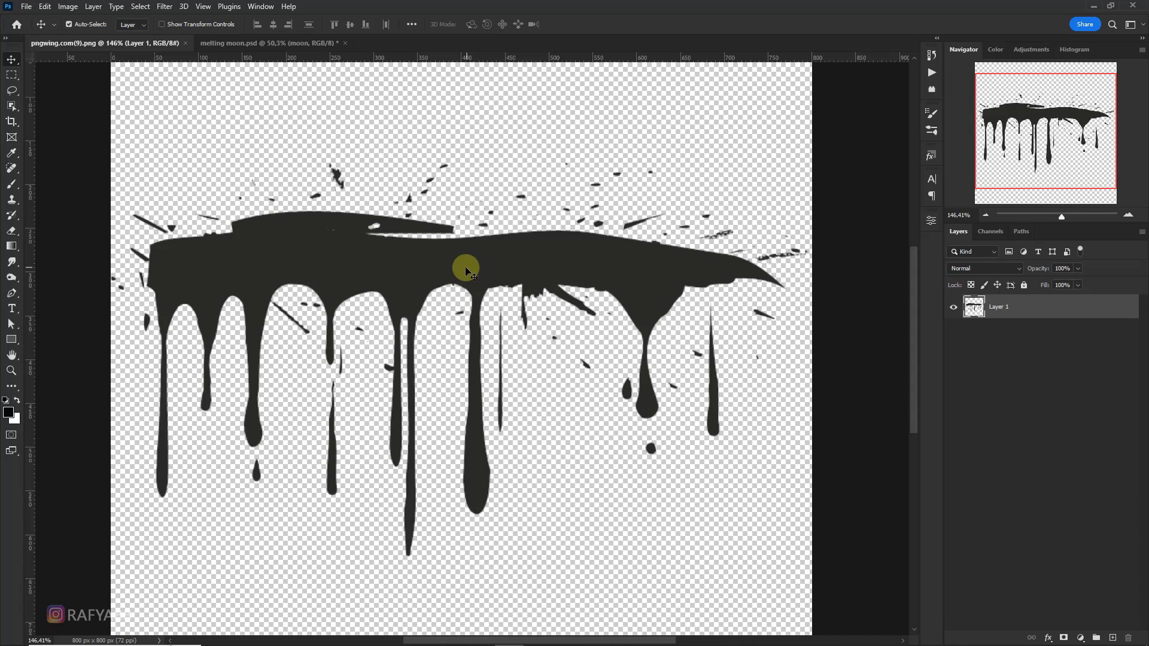
{"action": "key", "text": "l"}
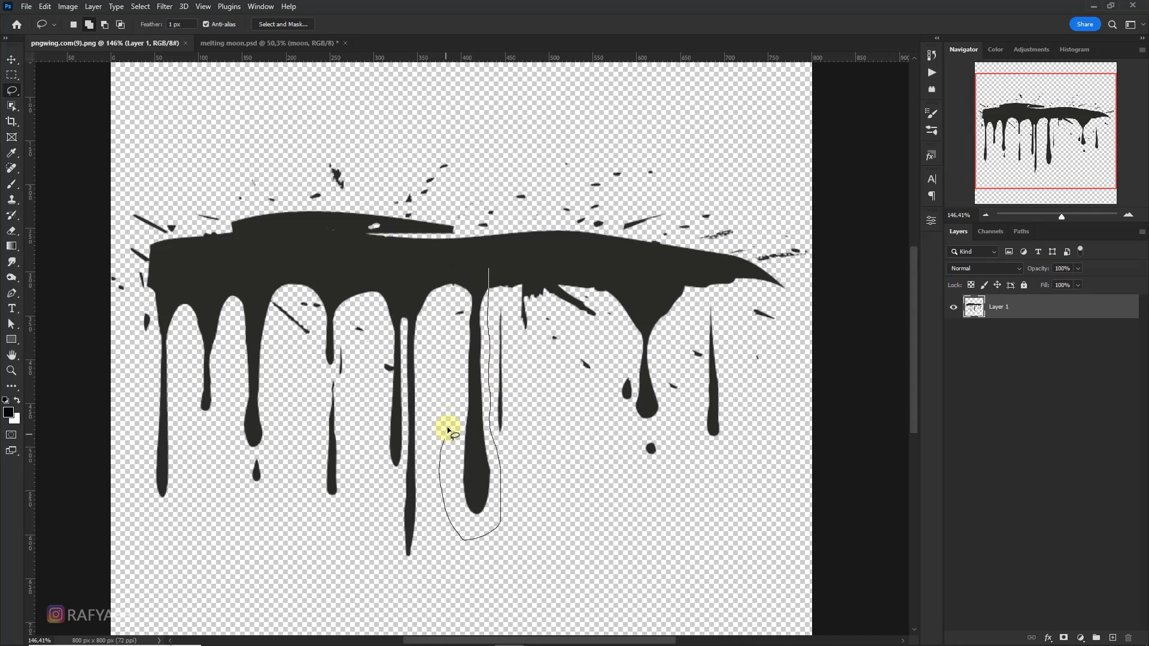
{"action": "left_click_drag", "start_coordinate": [469, 258], "coordinate": [508, 277]}
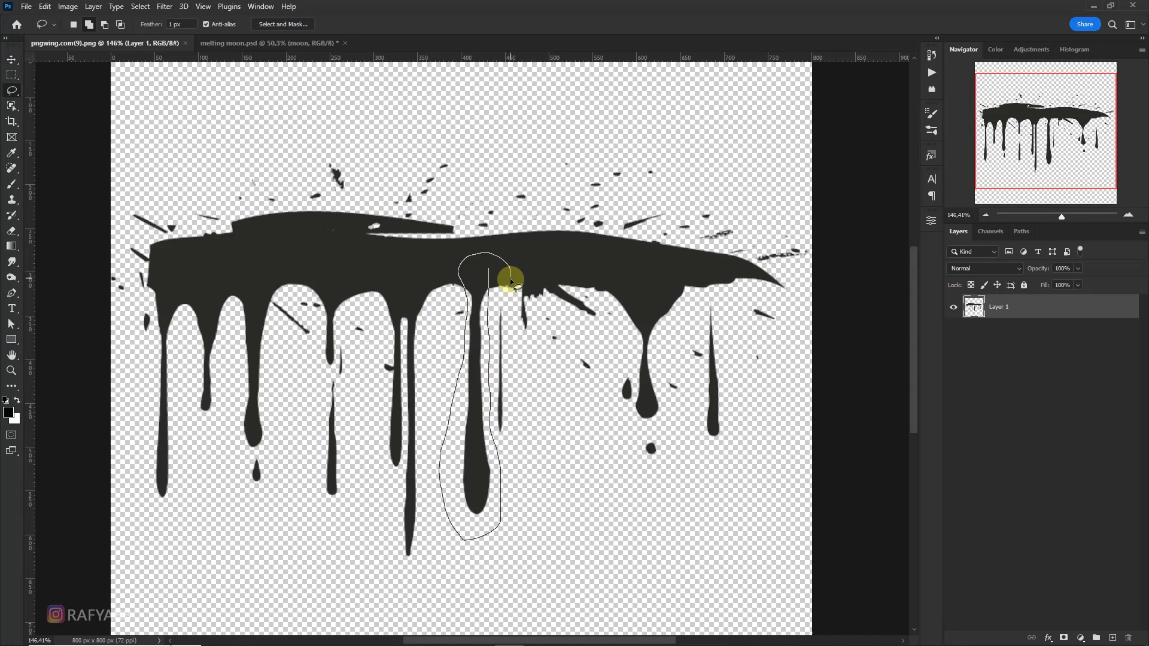
Step: Move the selected drip into melting moon.psd and place its layer beneath Layer 1
{"action": "key", "text": "v"}
{"action": "mouse_move", "coordinate": [449, 251]}
{"action": "left_mouse_down"}
{"action": "mouse_move", "coordinate": [185, 91]}
{"action": "mouse_move", "coordinate": [263, 43]}
{"action": "mouse_move", "coordinate": [423, 294]}
{"action": "mouse_move", "coordinate": [469, 321]}
{"action": "left_mouse_up"}
{"action": "left_click_drag", "start_coordinate": [1003, 311], "coordinate": [1013, 366]}
Step: Scale the new drip to 158.5%, position it under the moon left of the existing drips, and invert its colour
{"action": "scroll", "coordinate": [470, 354], "scroll_direction": "up", "scroll_amount": 1}
{"action": "key", "text": "ctrl+t"}
{"action": "left_click_drag", "start_coordinate": [482, 411], "coordinate": [505, 397]}
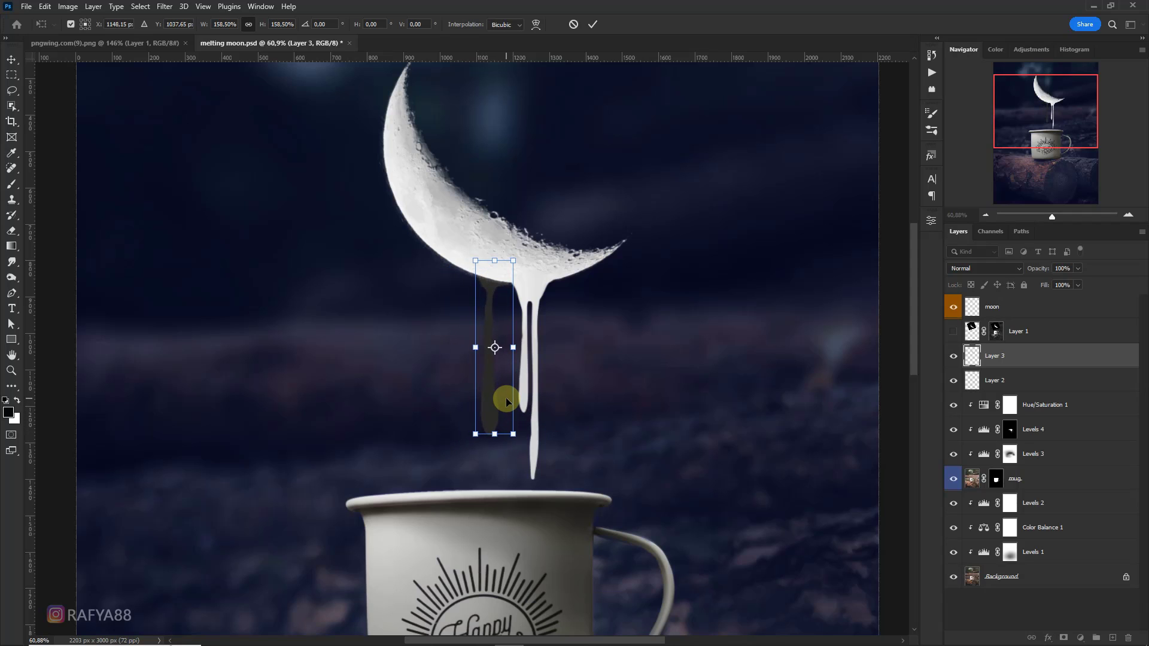
{"action": "key", "text": "Return"}
{"action": "scroll", "coordinate": [498, 345], "scroll_direction": "up", "scroll_amount": 2}
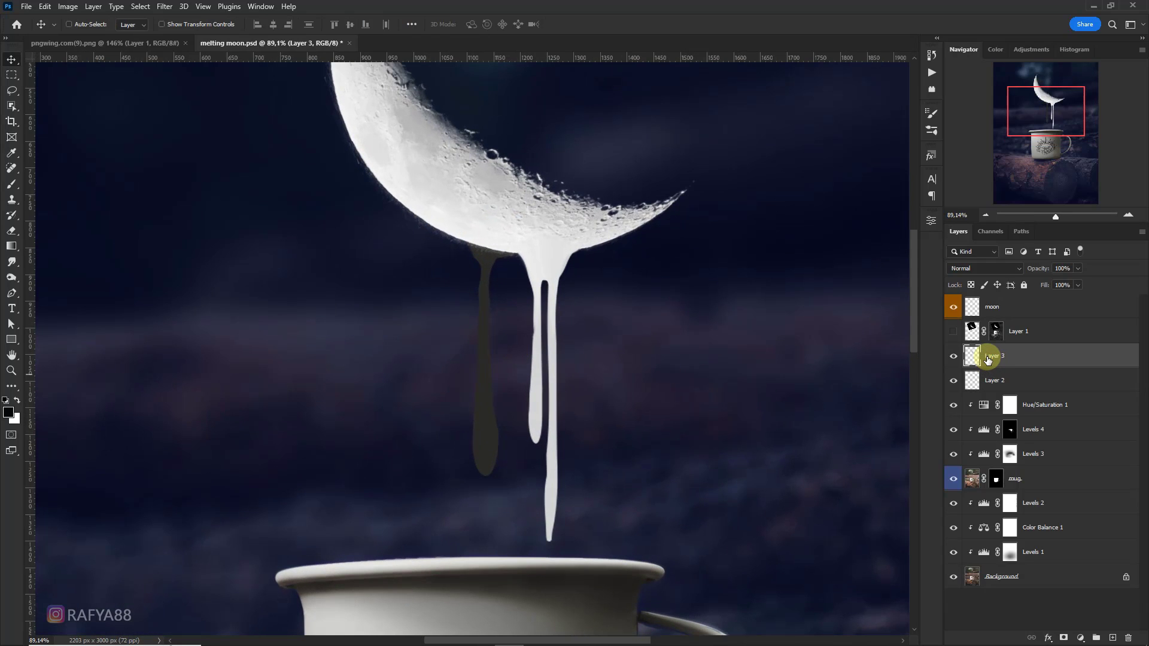
{"action": "key", "text": "ctrl+i"}
Step: Load Layer 3's outline as a selection, smudge the moon layer down into the new drip within it, and deselect
{"action": "scroll", "coordinate": [485, 225], "scroll_direction": "up", "scroll_amount": 4}
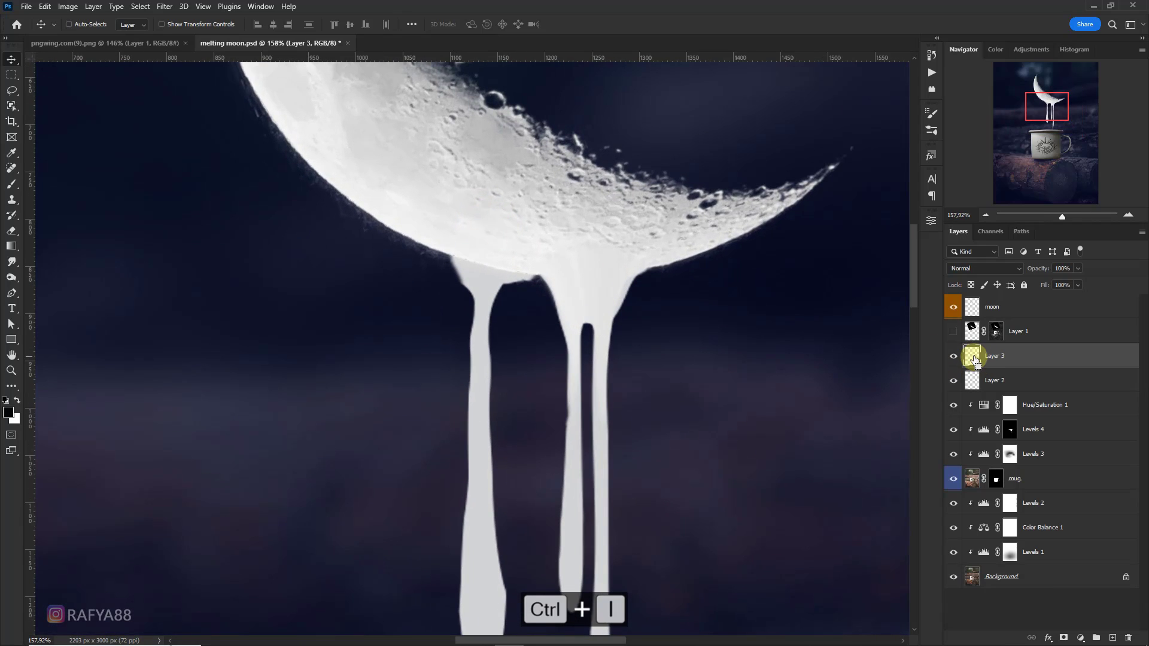
{"action": "left_click", "coordinate": [974, 359], "text": "ctrl"}
{"action": "left_click", "coordinate": [990, 306]}
{"action": "scroll", "coordinate": [521, 243], "scroll_direction": "up", "scroll_amount": 3}
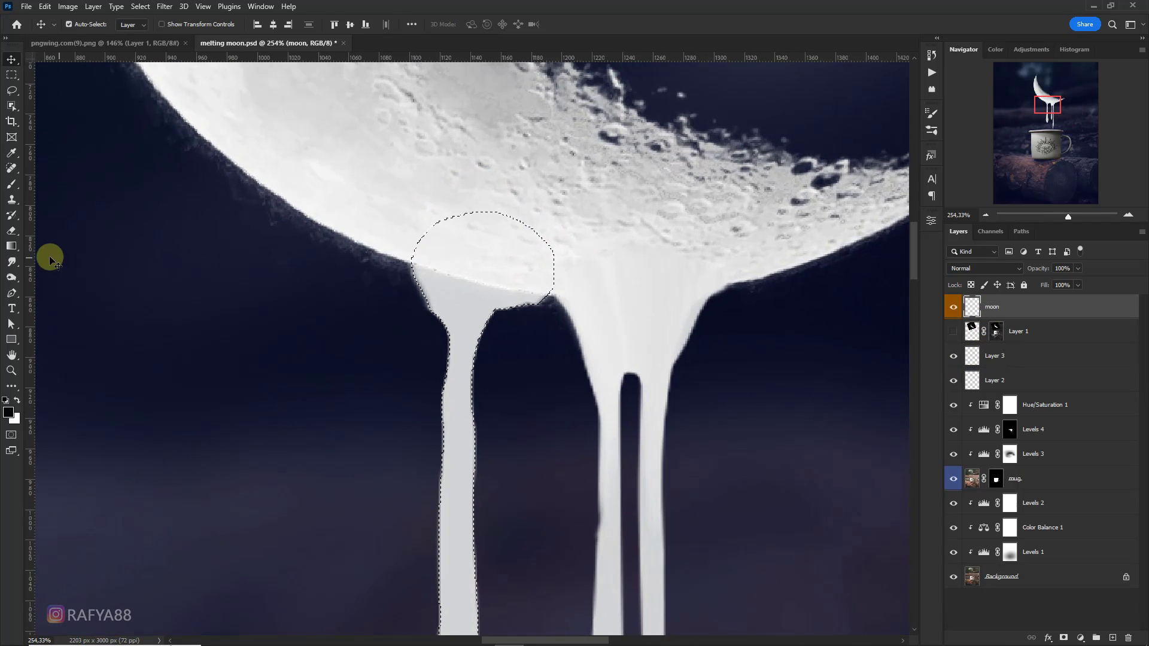
{"action": "left_click", "coordinate": [12, 262]}
{"action": "scroll", "coordinate": [413, 282], "scroll_direction": "up", "scroll_amount": 1}
{"action": "mouse_move", "coordinate": [449, 303]}
{"action": "left_mouse_down"}
{"action": "mouse_move", "coordinate": [488, 363]}
{"action": "mouse_move", "coordinate": [532, 323]}
{"action": "mouse_move", "coordinate": [512, 322]}
{"action": "mouse_move", "coordinate": [478, 405]}
{"action": "mouse_move", "coordinate": [475, 547]}
{"action": "left_mouse_up"}
{"action": "scroll", "coordinate": [513, 329], "scroll_direction": "down", "scroll_amount": 2}
{"action": "mouse_move", "coordinate": [514, 308]}
{"action": "left_mouse_down"}
{"action": "mouse_move", "coordinate": [485, 477]}
{"action": "mouse_move", "coordinate": [502, 525]}
{"action": "mouse_move", "coordinate": [502, 363]}
{"action": "left_mouse_up"}
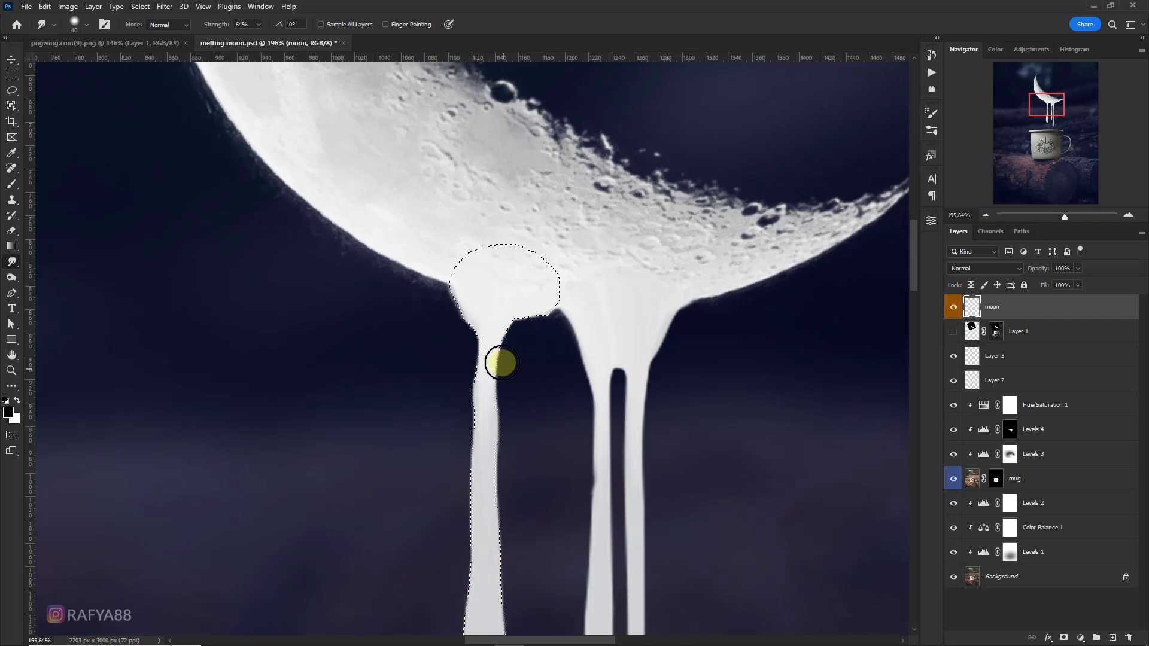
{"action": "scroll", "coordinate": [501, 363], "scroll_direction": "down", "scroll_amount": 2}
{"action": "key", "text": "ctrl+d"}
Step: On Layer 3, lasso along the new drip's outer left edge where it joins the moon to trim it, and deselect
{"action": "scroll", "coordinate": [516, 282], "scroll_direction": "down", "scroll_amount": 2}
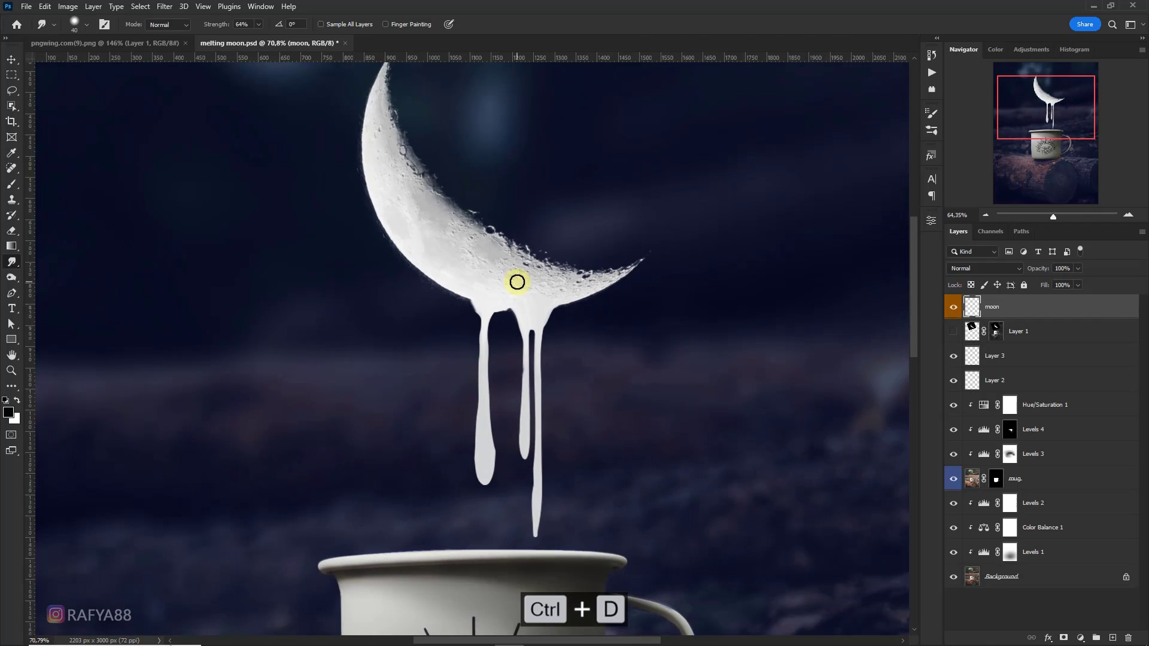
{"action": "scroll", "coordinate": [500, 272], "scroll_direction": "down", "scroll_amount": 1}
{"action": "scroll", "coordinate": [490, 289], "scroll_direction": "up", "scroll_amount": 4}
{"action": "scroll", "coordinate": [490, 289], "scroll_direction": "down", "scroll_amount": 2}
{"action": "left_click", "coordinate": [962, 355]}
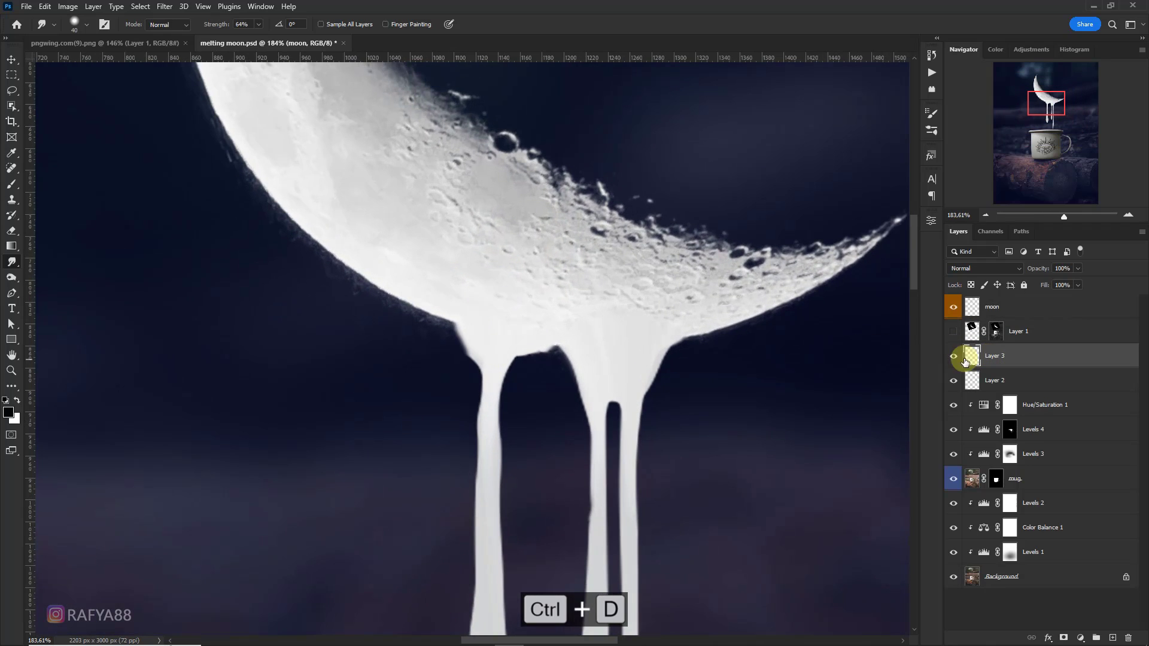
{"action": "left_click", "coordinate": [11, 91]}
{"action": "scroll", "coordinate": [453, 332], "scroll_direction": "up", "scroll_amount": 4}
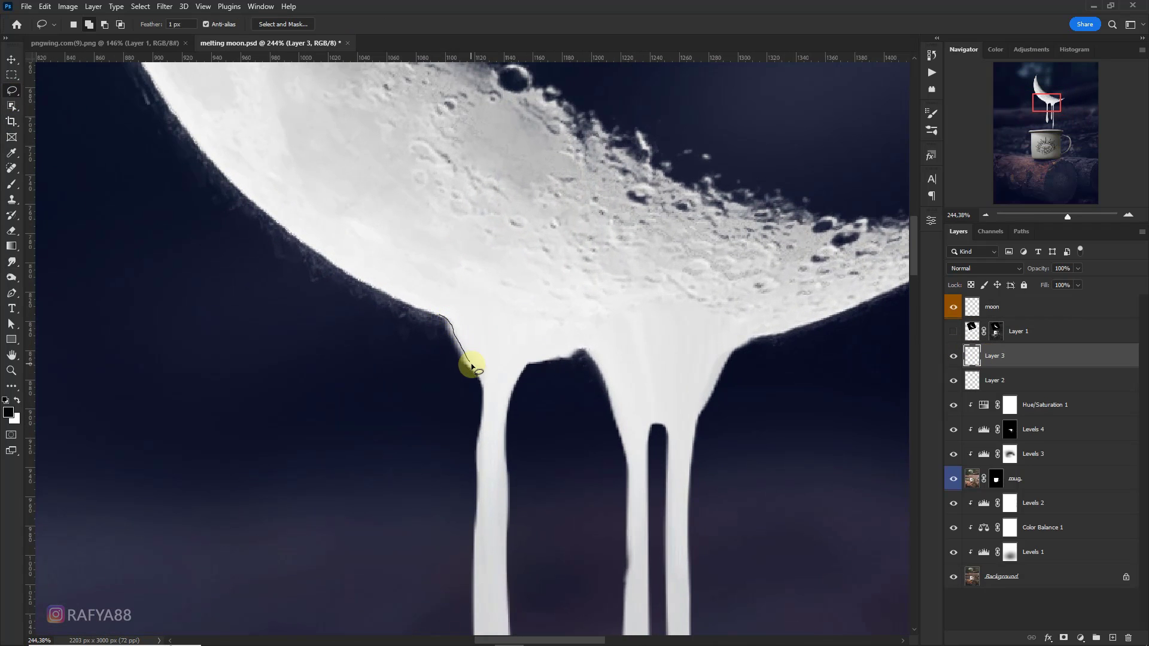
{"action": "left_click_drag", "start_coordinate": [473, 367], "coordinate": [375, 340]}
{"action": "key", "text": "ctrl+d"}
Step: Lasso the short drip and thin broken drip below it in pngwing.com(9).png and move them into melting moon.psd above Layer 3
{"action": "scroll", "coordinate": [328, 313], "scroll_direction": "down", "scroll_amount": 6}
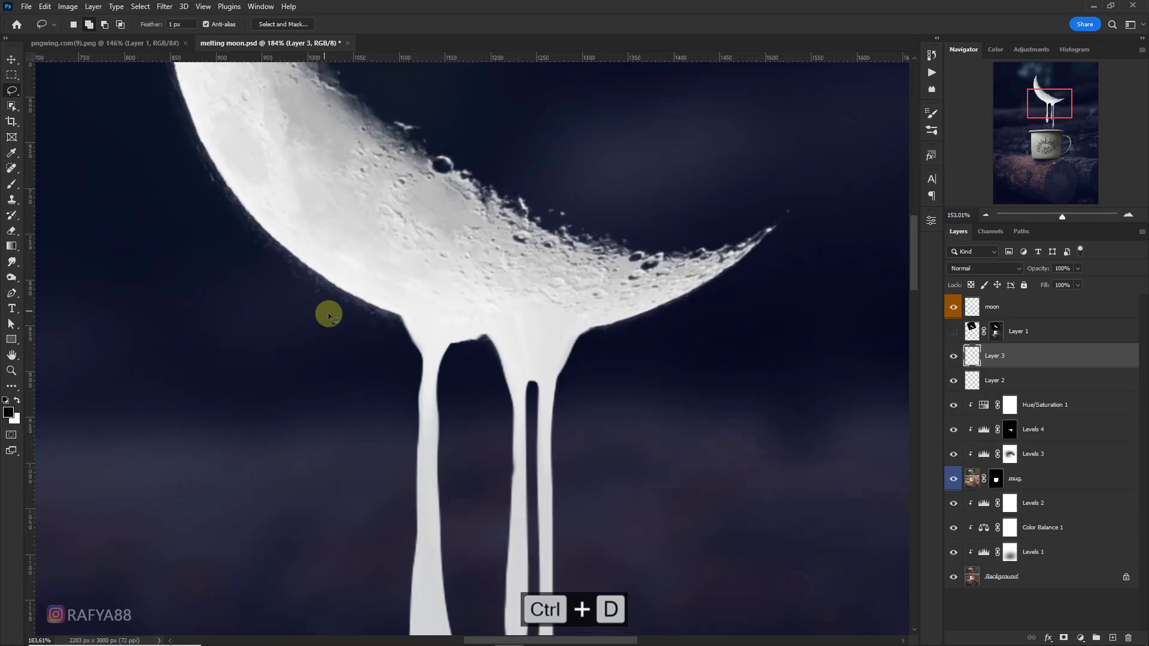
{"action": "scroll", "coordinate": [508, 296], "scroll_direction": "up", "scroll_amount": 3}
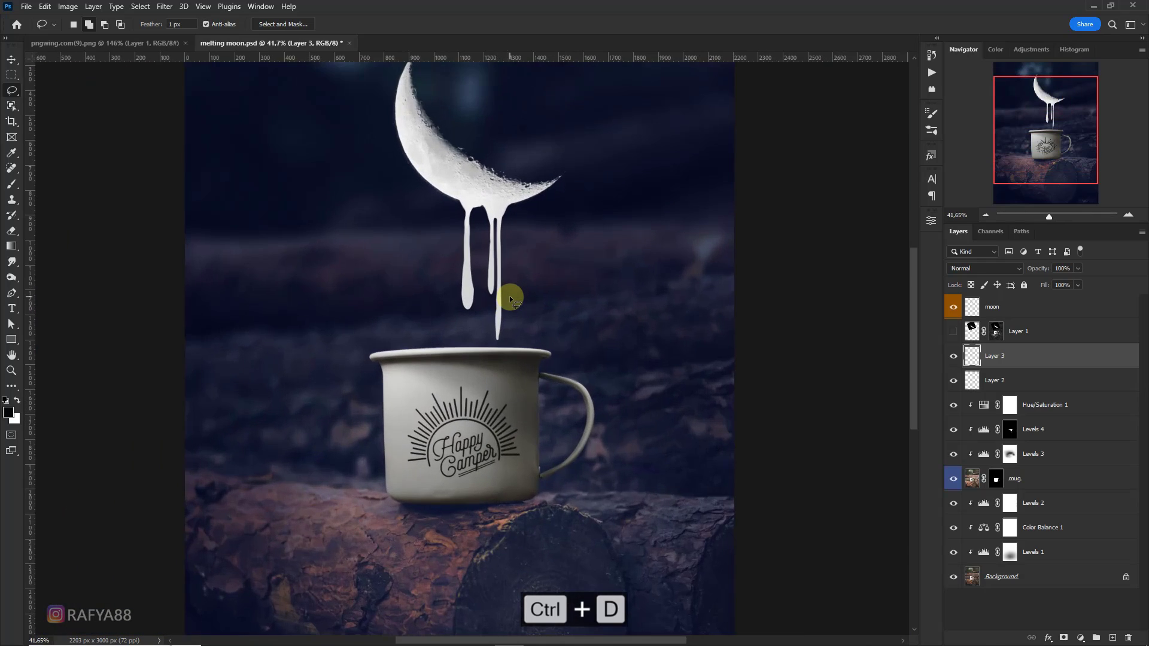
{"action": "key", "text": "ctrl+Tab"}
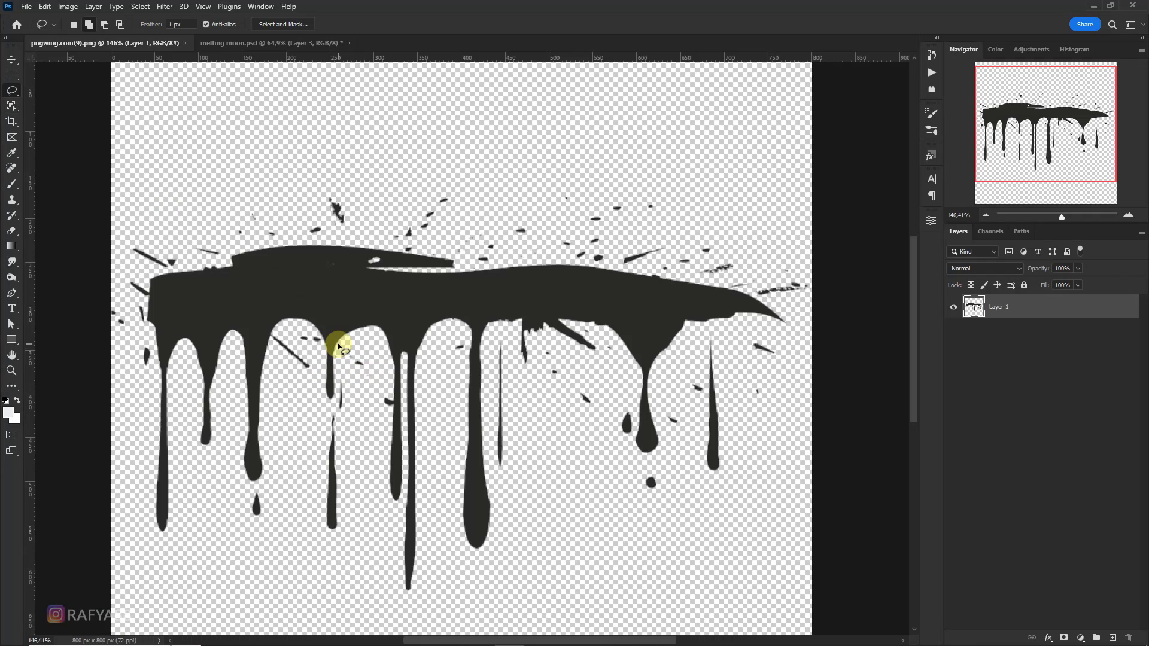
{"action": "left_click_drag", "start_coordinate": [347, 307], "coordinate": [355, 323]}
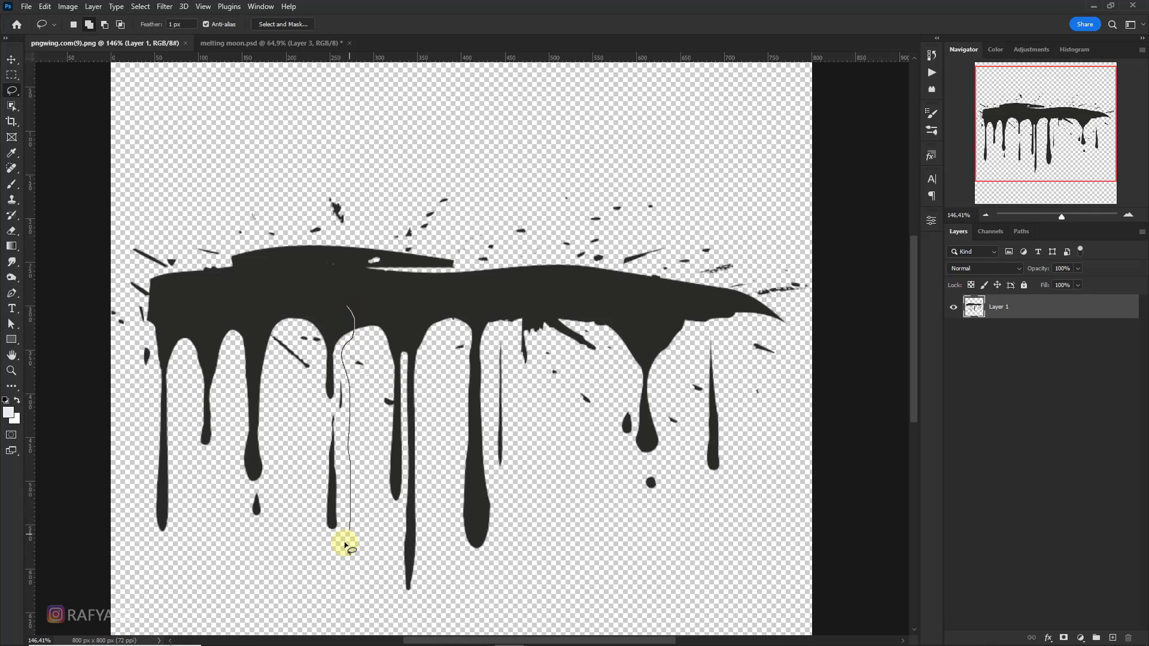
{"action": "mouse_move", "coordinate": [312, 323]}
{"action": "left_mouse_down"}
{"action": "mouse_move", "coordinate": [249, 40]}
{"action": "mouse_move", "coordinate": [459, 261]}
{"action": "mouse_move", "coordinate": [476, 321]}
{"action": "left_mouse_up"}
{"action": "key", "text": "v"}
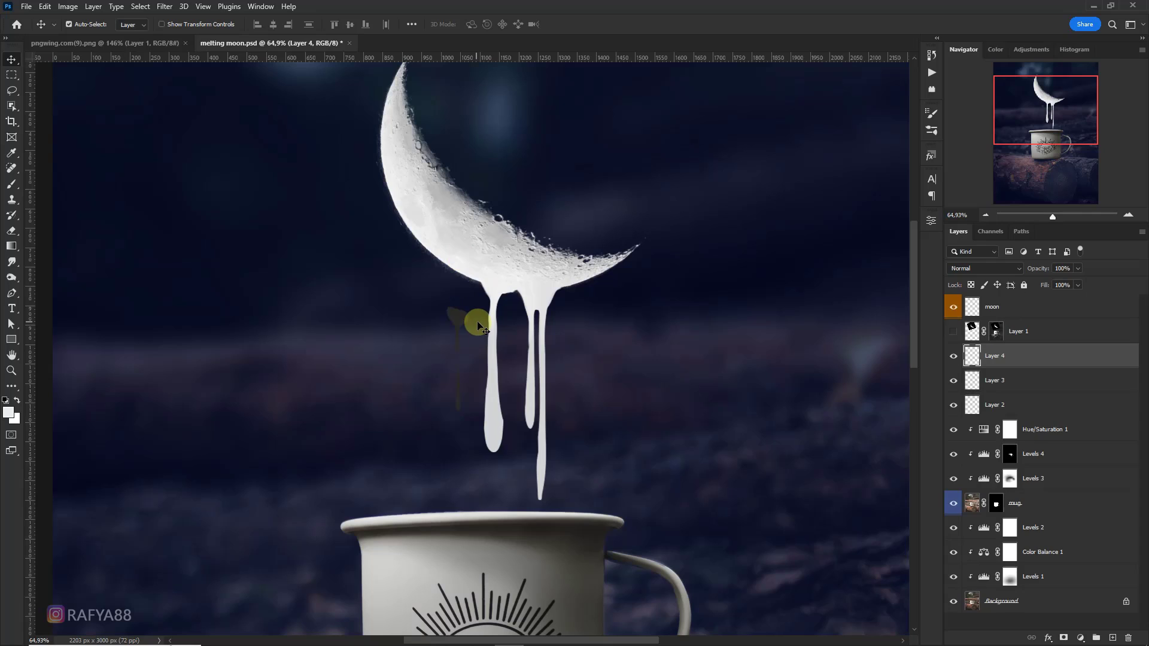
Step: Scale the new drip to about 111%, position it under the moon's lower left edge, and invert its colour
{"action": "key", "text": "ctrl+t"}
{"action": "mouse_move", "coordinate": [470, 409]}
{"action": "left_mouse_down"}
{"action": "mouse_move", "coordinate": [485, 431]}
{"action": "mouse_move", "coordinate": [482, 411]}
{"action": "left_mouse_up"}
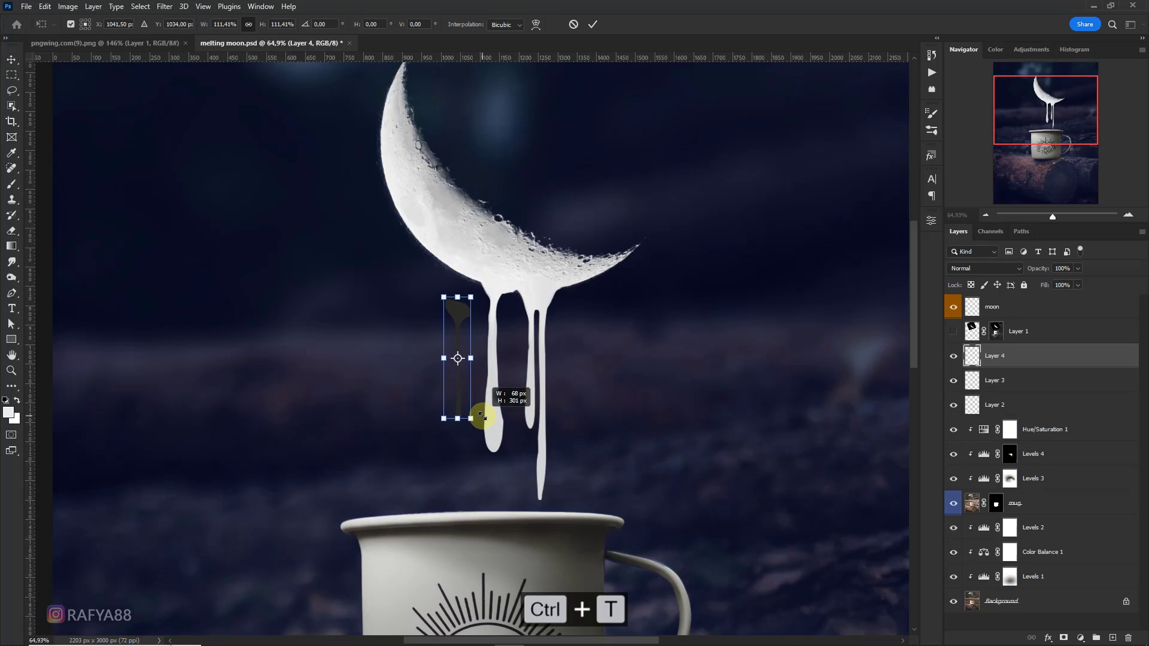
{"action": "left_click_drag", "start_coordinate": [459, 339], "coordinate": [435, 271]}
{"action": "key", "text": "Return"}
{"action": "key", "text": "ctrl+i"}
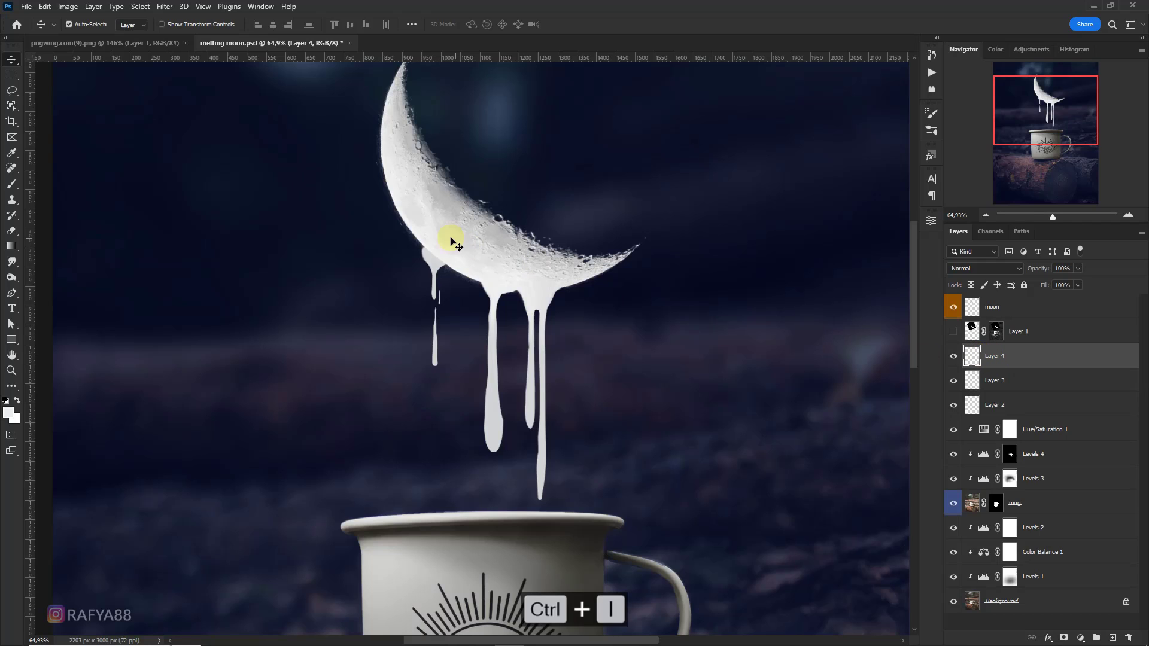
Step: On Layer 4, lasso around the new drip's upper left joint with the moon, paint inside to fill the edge, and deselect
{"action": "scroll", "coordinate": [451, 240], "scroll_direction": "up", "scroll_amount": 10}
{"action": "left_click", "coordinate": [12, 90]}
{"action": "scroll", "coordinate": [441, 276], "scroll_direction": "up", "scroll_amount": 3}
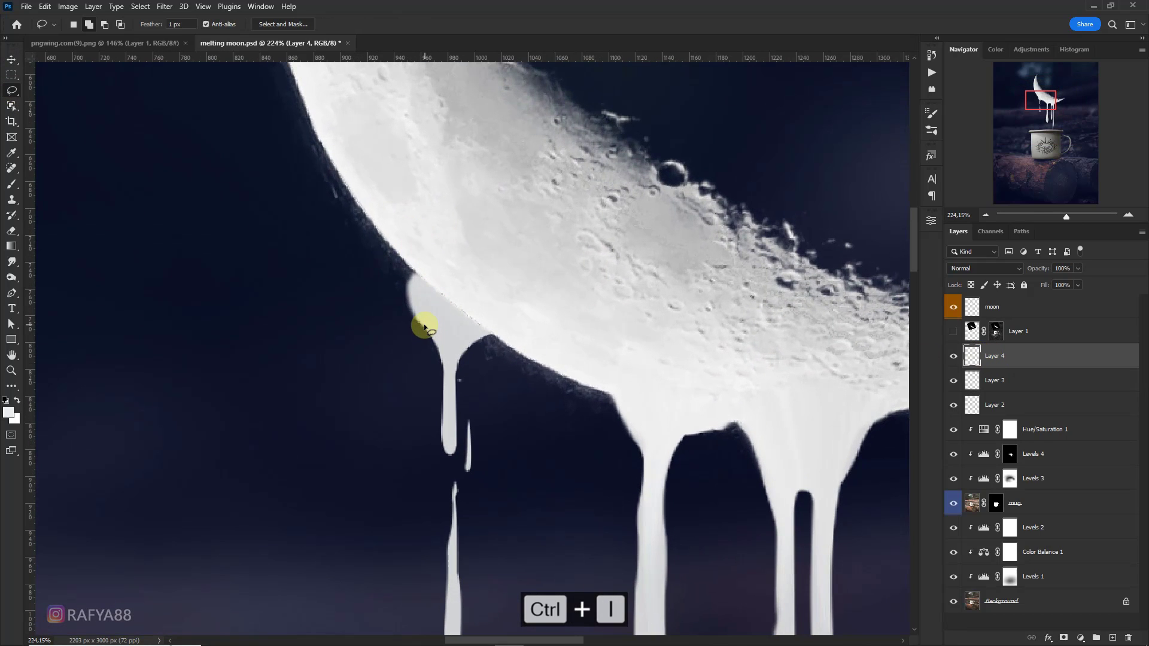
{"action": "left_click_drag", "start_coordinate": [424, 326], "coordinate": [407, 296]}
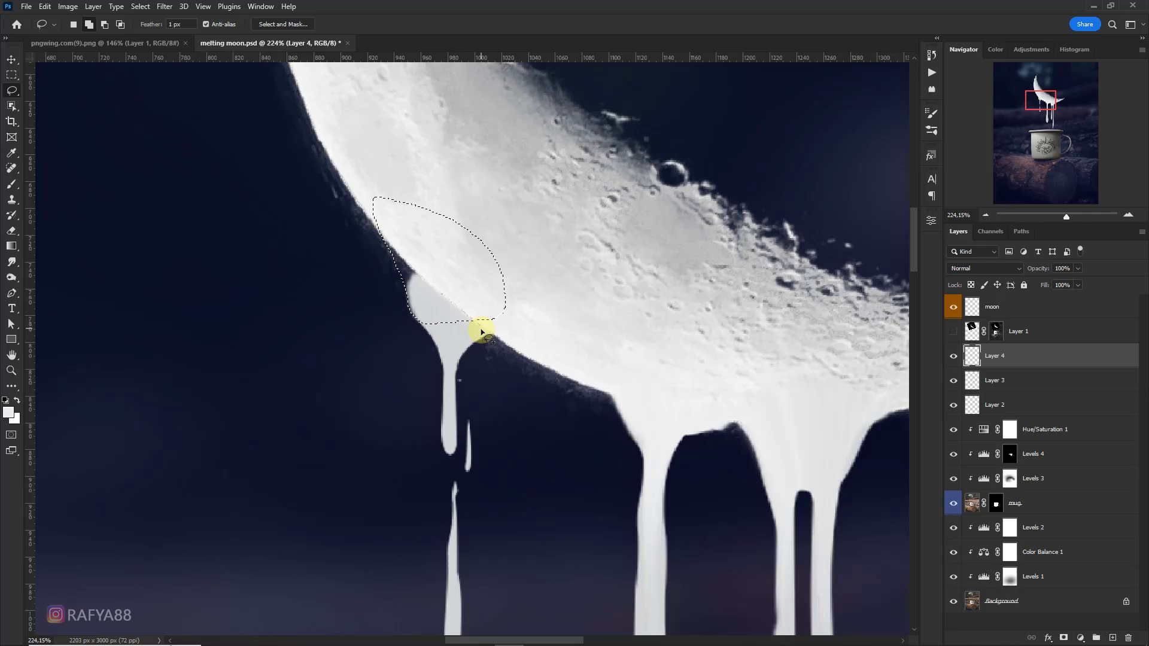
{"action": "key", "text": "b"}
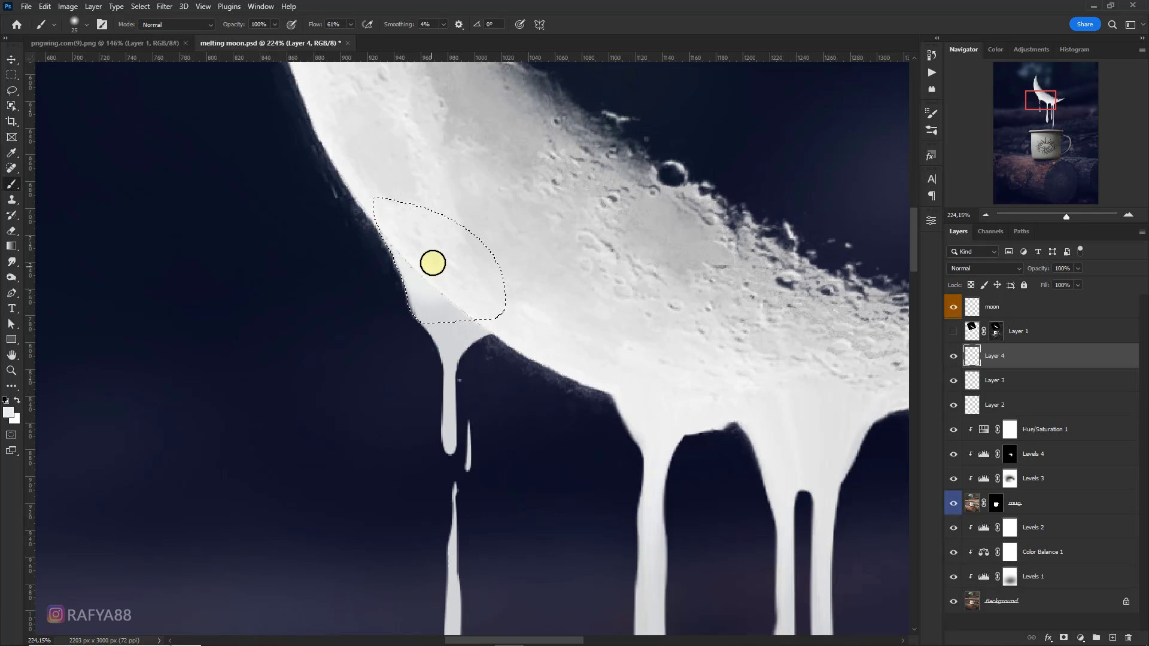
{"action": "key", "text": "ctrl+d"}
{"action": "key", "text": "ctrl+z"}
Step: Load Layer 4's outline as a selection, smudge the moon layer down into the drip within it, and deselect
{"action": "left_click", "coordinate": [987, 307]}
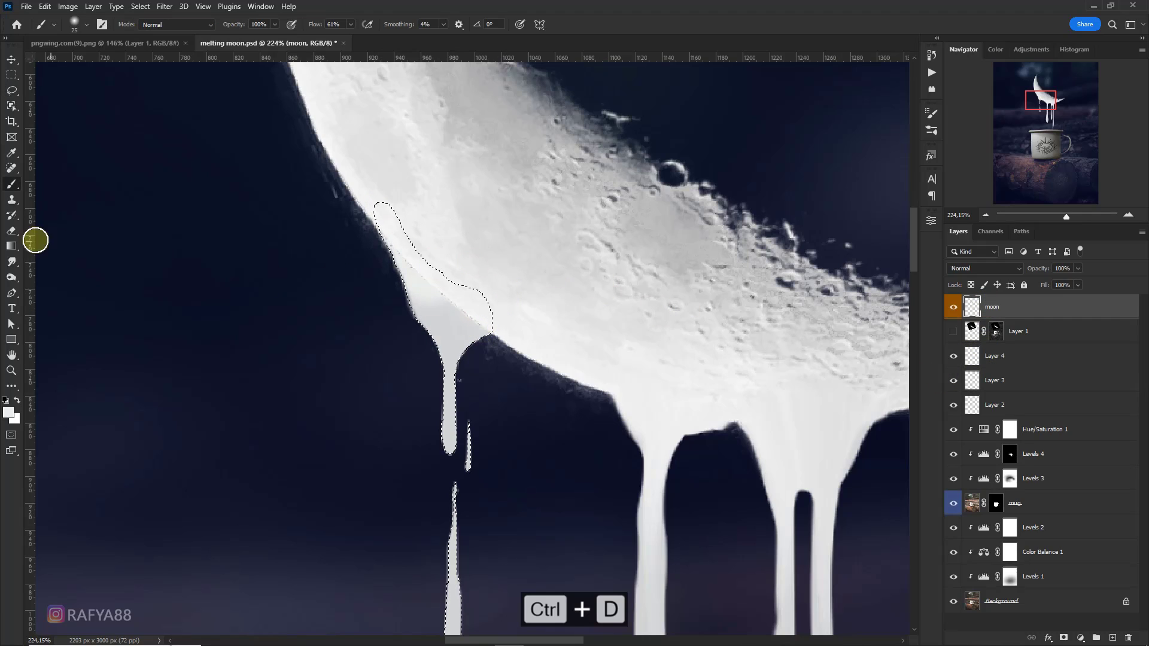
{"action": "left_click", "coordinate": [12, 261]}
{"action": "mouse_move", "coordinate": [421, 329]}
{"action": "left_mouse_down"}
{"action": "mouse_move", "coordinate": [462, 343]}
{"action": "mouse_move", "coordinate": [444, 369]}
{"action": "mouse_move", "coordinate": [446, 413]}
{"action": "left_mouse_up"}
{"action": "key", "text": "ctrl+d"}
{"action": "scroll", "coordinate": [454, 359], "scroll_direction": "down", "scroll_amount": 10}
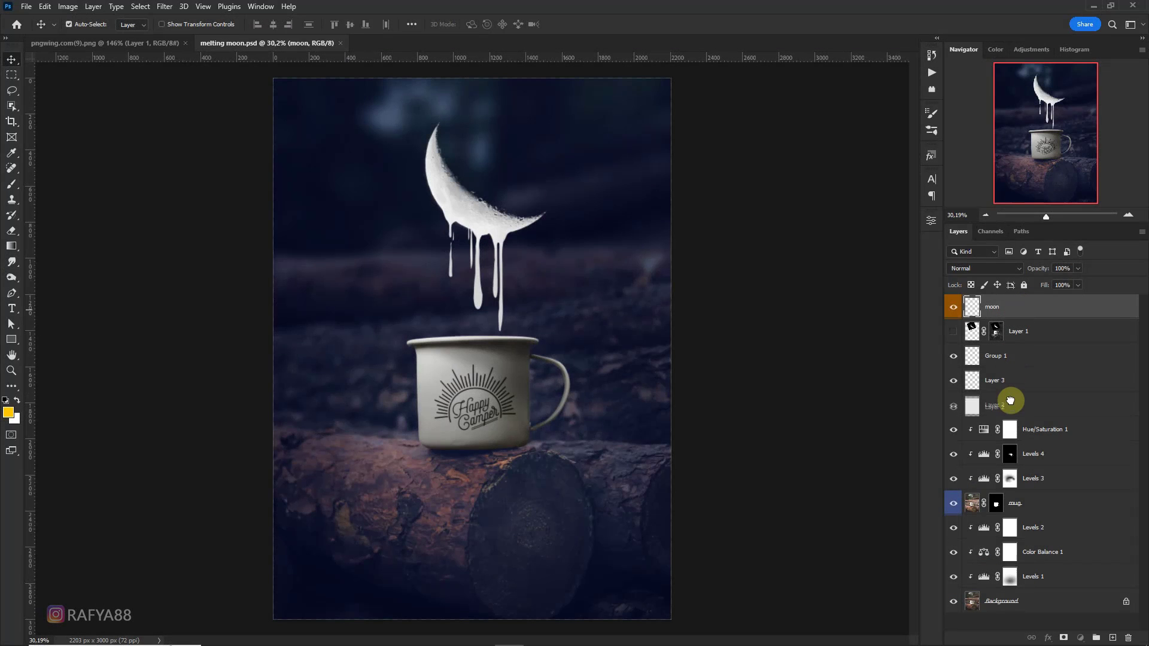
Step: Merge the layers from moon down to Layer 2 into one moon layer and label it orange
{"action": "left_click", "coordinate": [1010, 400], "text": "shift"}
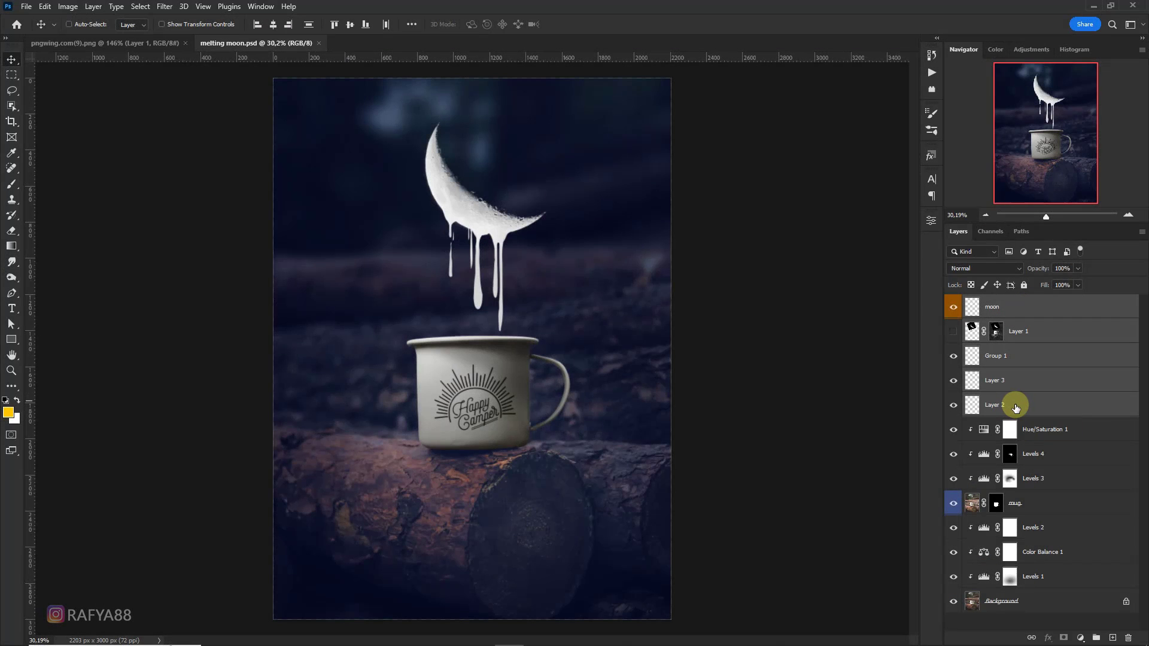
{"action": "key", "text": "ctrl+e"}
{"action": "right_click", "coordinate": [1020, 308]}
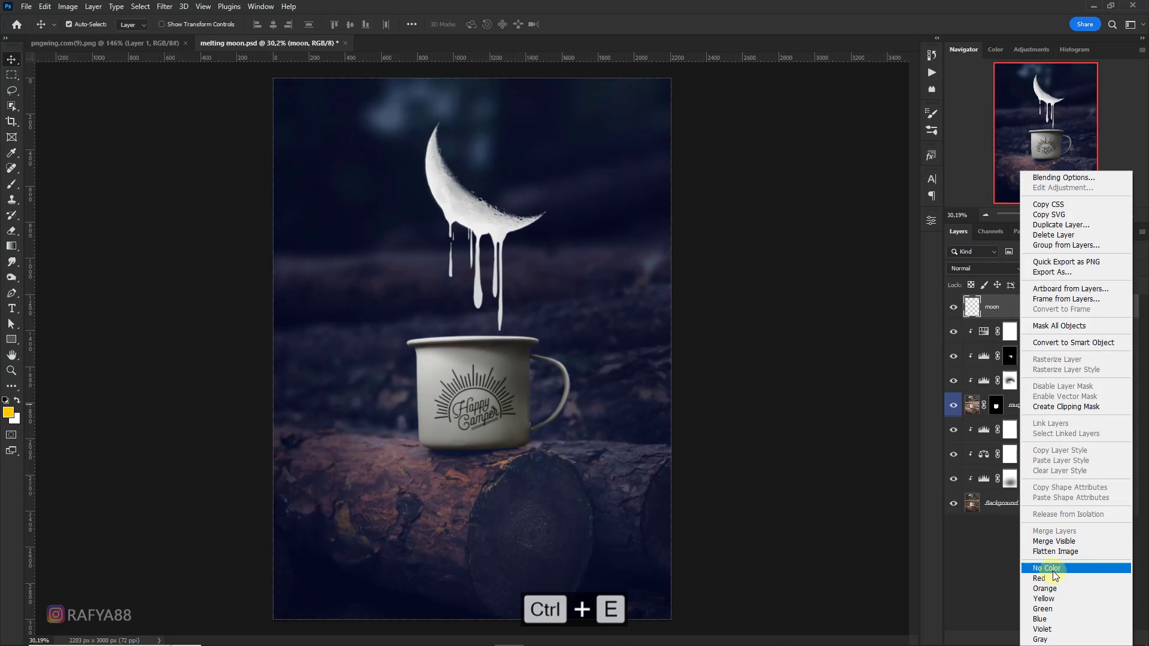
{"action": "left_click", "coordinate": [1045, 589]}
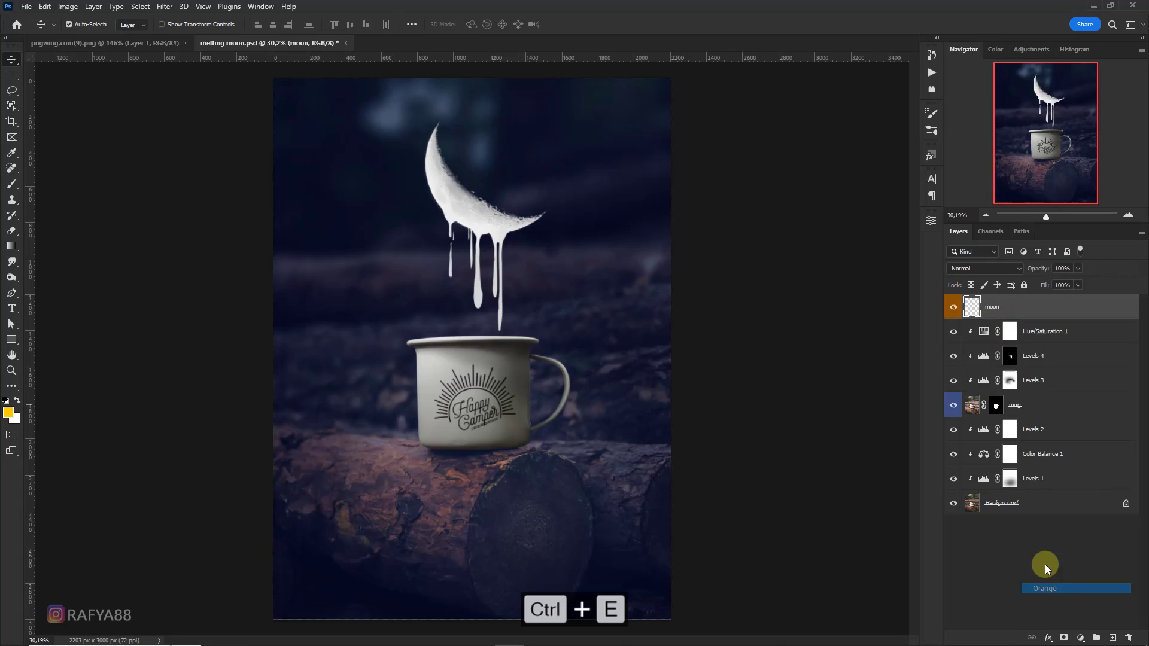
Step: Add an orange outer glow in Screen mode to the moon layer with 56% opacity and a size of 79 px
{"action": "double_click", "coordinate": [1040, 313]}
{"action": "scroll", "coordinate": [695, 458], "scroll_direction": "down", "scroll_amount": 1}
{"action": "left_click", "coordinate": [695, 457]}
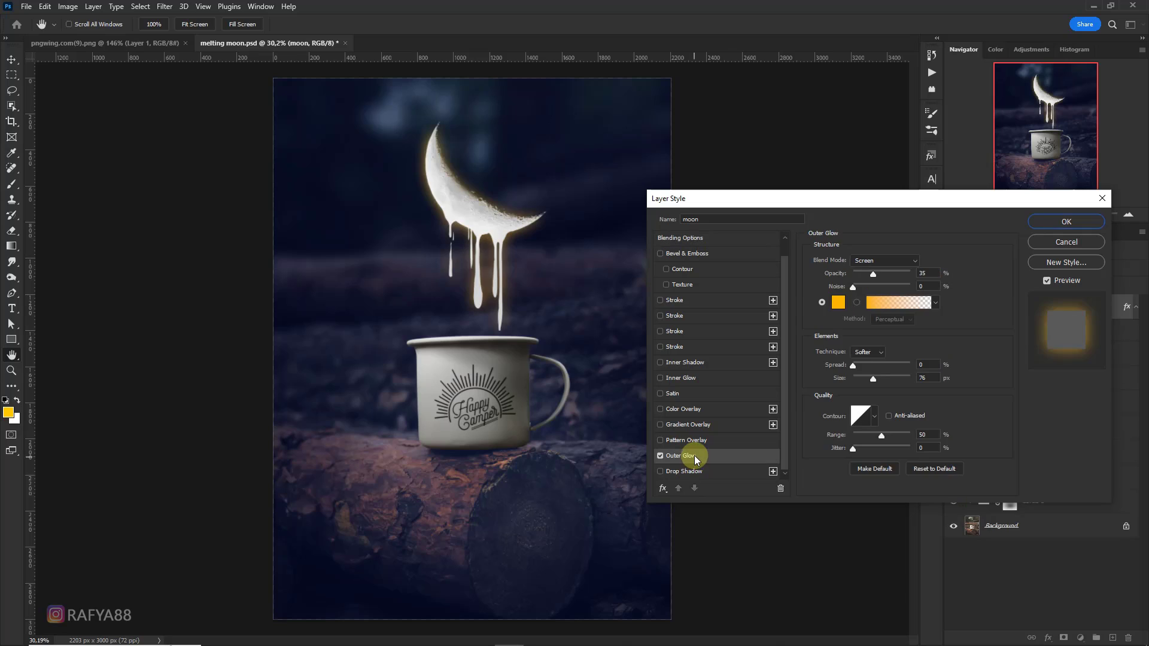
{"action": "left_click_drag", "start_coordinate": [877, 272], "coordinate": [881, 275]}
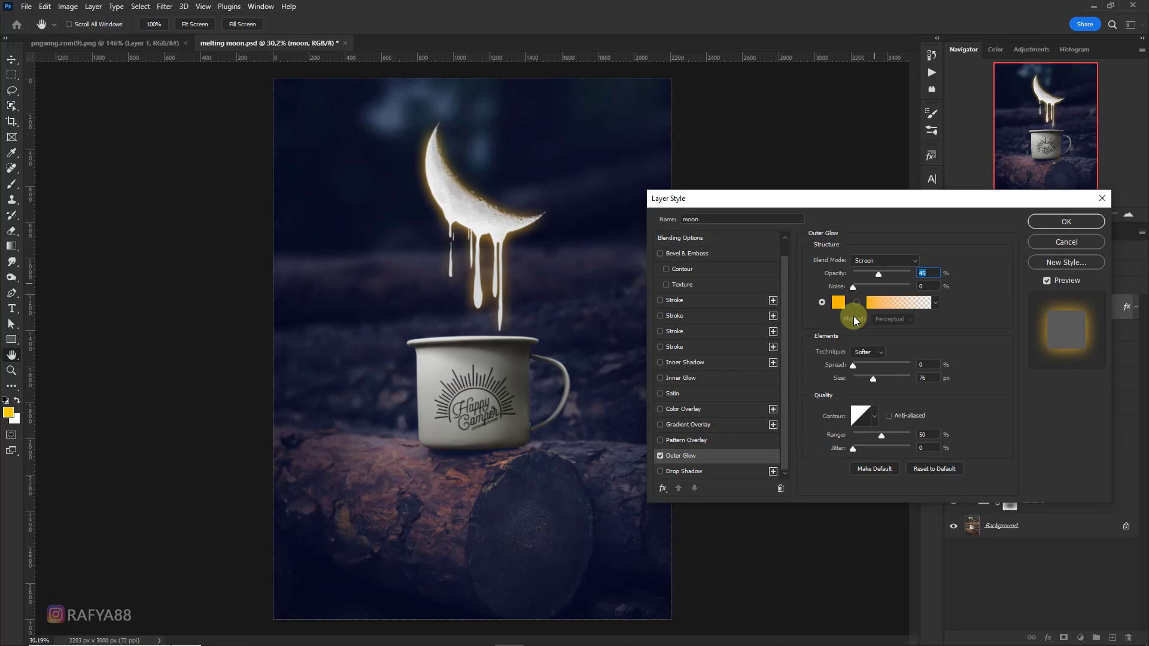
{"action": "left_click_drag", "start_coordinate": [872, 379], "coordinate": [875, 379]}
{"action": "left_click_drag", "start_coordinate": [885, 273], "coordinate": [891, 273]}
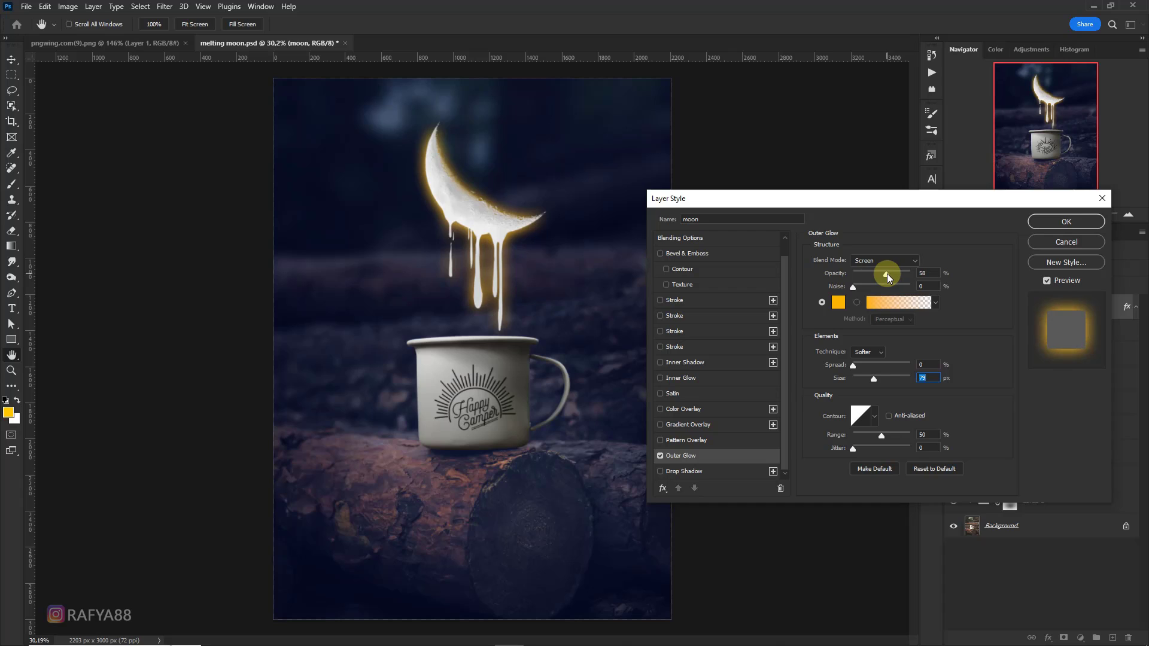
{"action": "left_click", "coordinate": [1066, 221]}
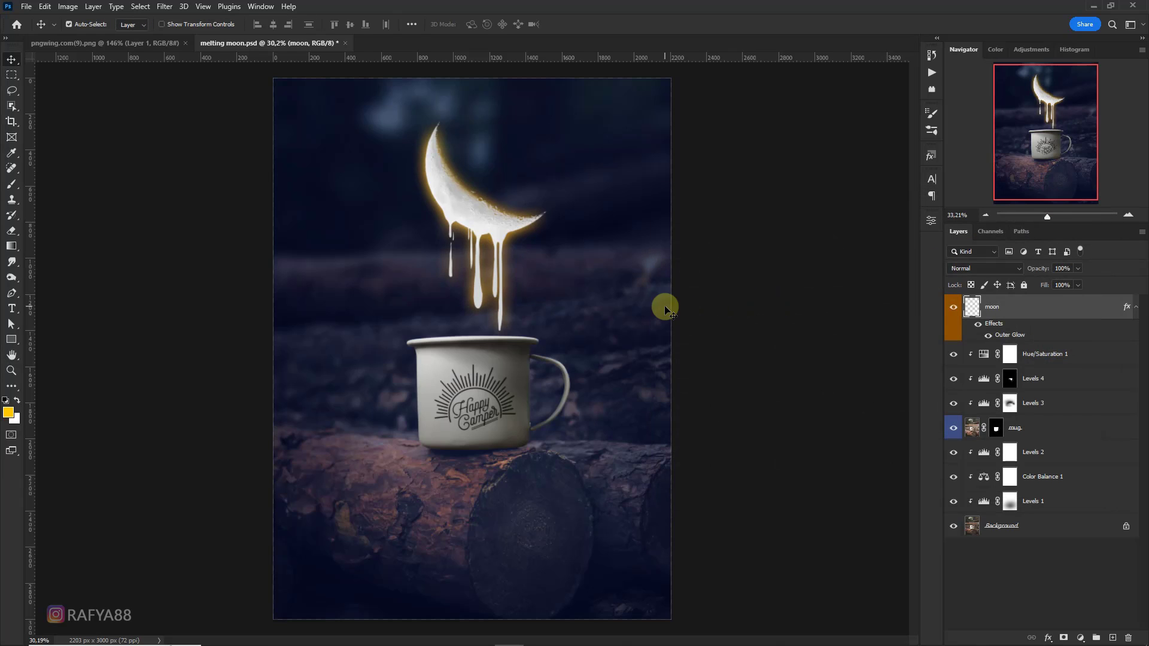
Step: Convert the moon's outer glow effect into its own layer and place a duplicate of it above the moon layer
{"action": "scroll", "coordinate": [665, 308], "scroll_direction": "up", "scroll_amount": 1}
{"action": "right_click", "coordinate": [1137, 314]}
{"action": "left_click", "coordinate": [1078, 501]}
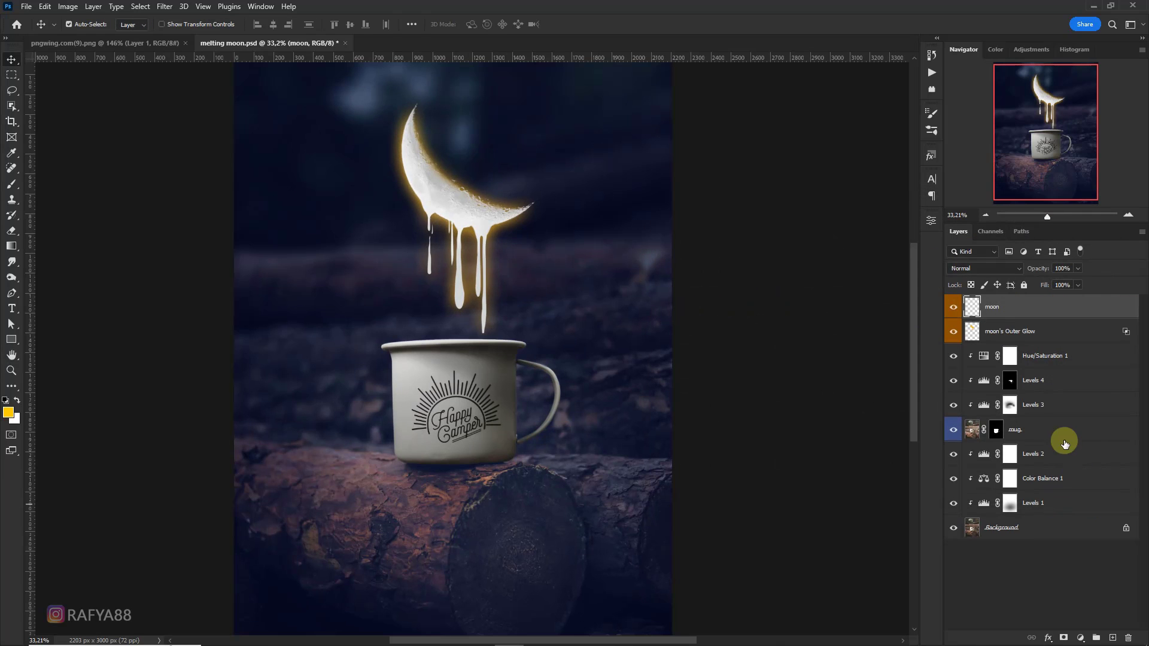
{"action": "left_click", "coordinate": [1004, 333]}
{"action": "key", "text": "ctrl+j"}
{"action": "left_click_drag", "start_coordinate": [1001, 331], "coordinate": [995, 296]}
Step: Set the duplicated outer glow layer to Overlay blending at 45% opacity
{"action": "left_click", "coordinate": [985, 268]}
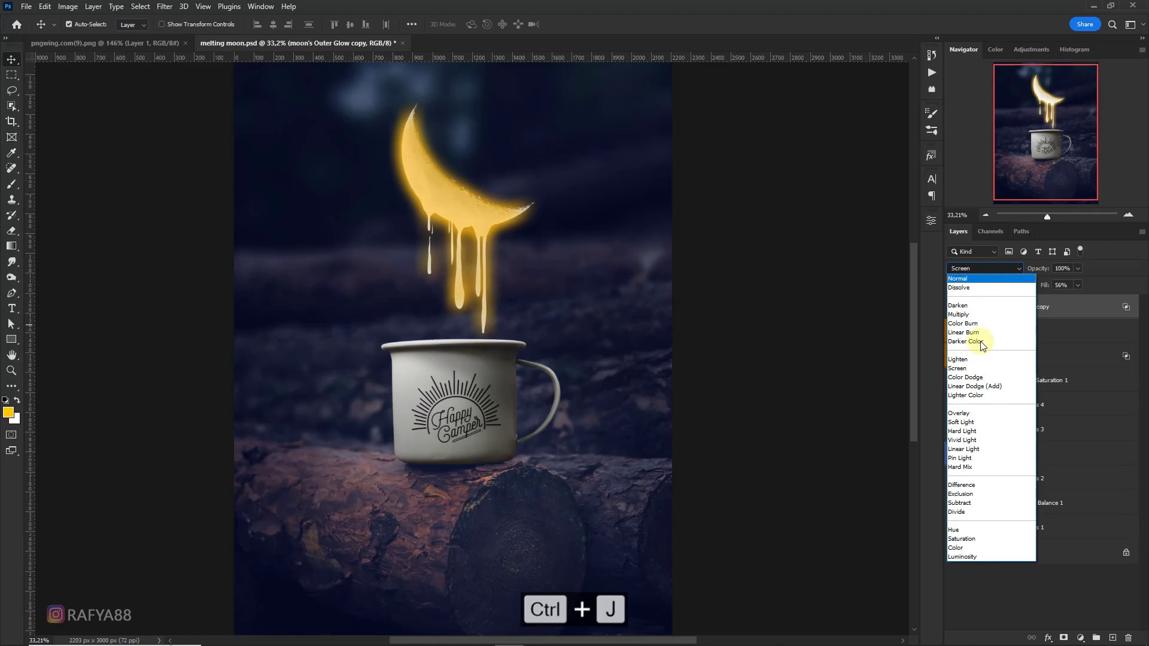
{"action": "left_click", "coordinate": [973, 414]}
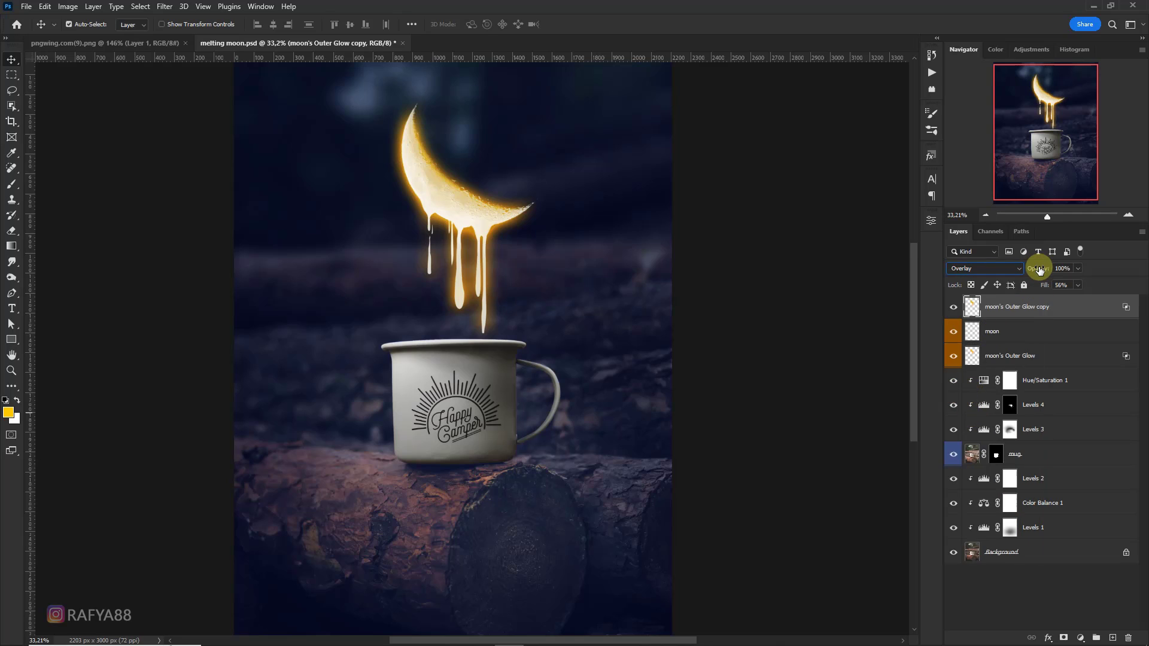
{"action": "left_click_drag", "start_coordinate": [1038, 269], "coordinate": [1006, 271]}
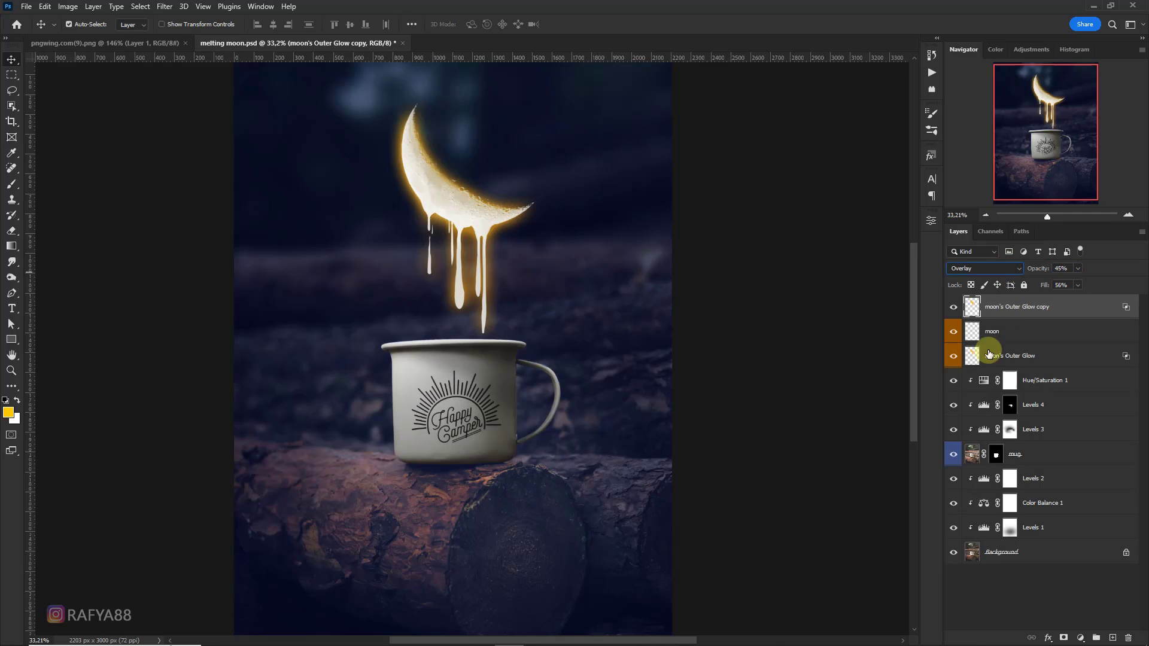
Step: Compare the image with and without the moon's Outer Glow layer, and reduce that layer's opacity to about 52%
{"action": "left_click", "coordinate": [955, 356]}
{"action": "left_click", "coordinate": [956, 358]}
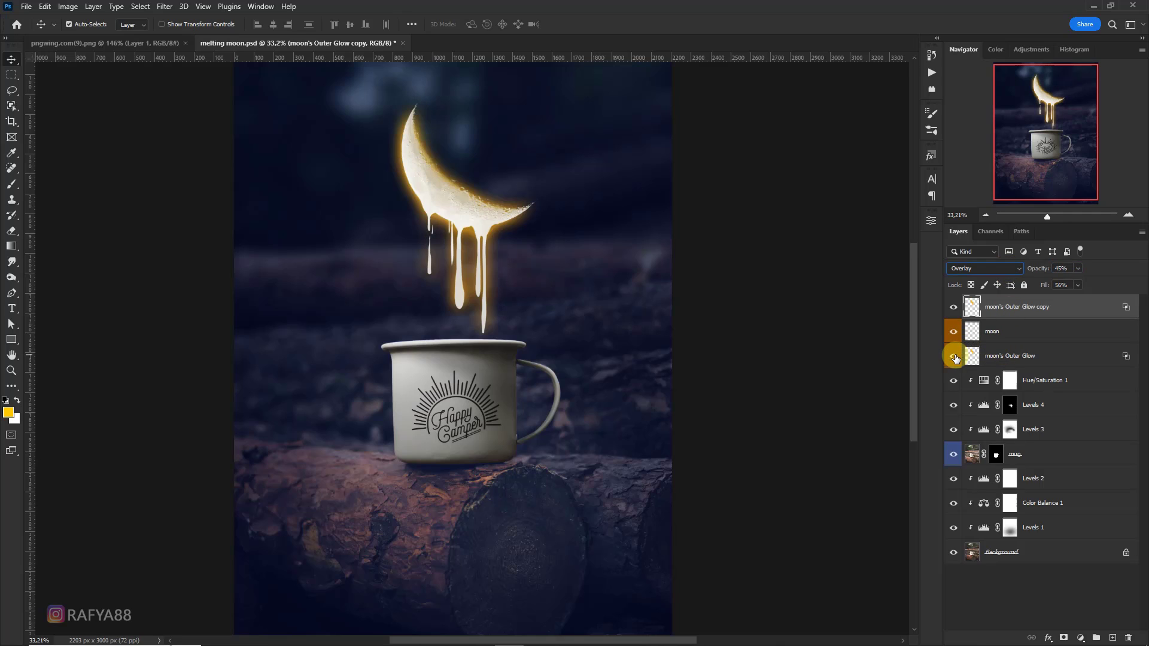
{"action": "left_click", "coordinate": [1004, 358]}
{"action": "left_click_drag", "start_coordinate": [1033, 264], "coordinate": [1013, 273]}
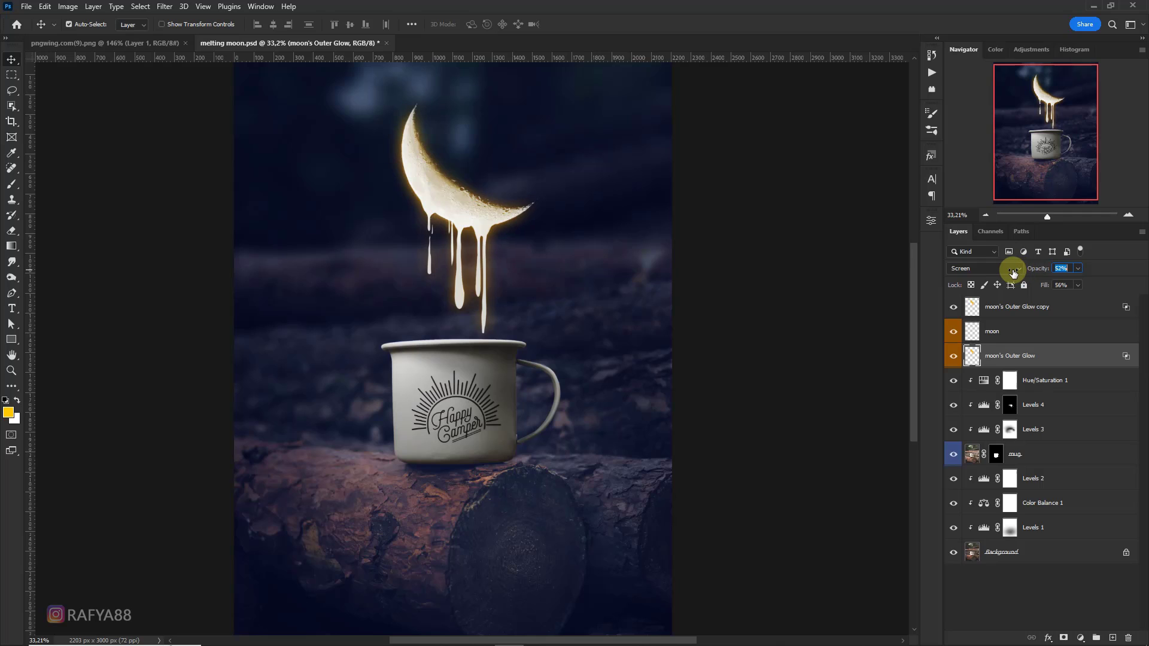
Step: Fine-tune the opacity of the moon's Outer Glow copy layer, deselect all layers, and review the whole composition
{"action": "left_click", "coordinate": [1021, 305]}
{"action": "left_click", "coordinate": [1063, 269]}
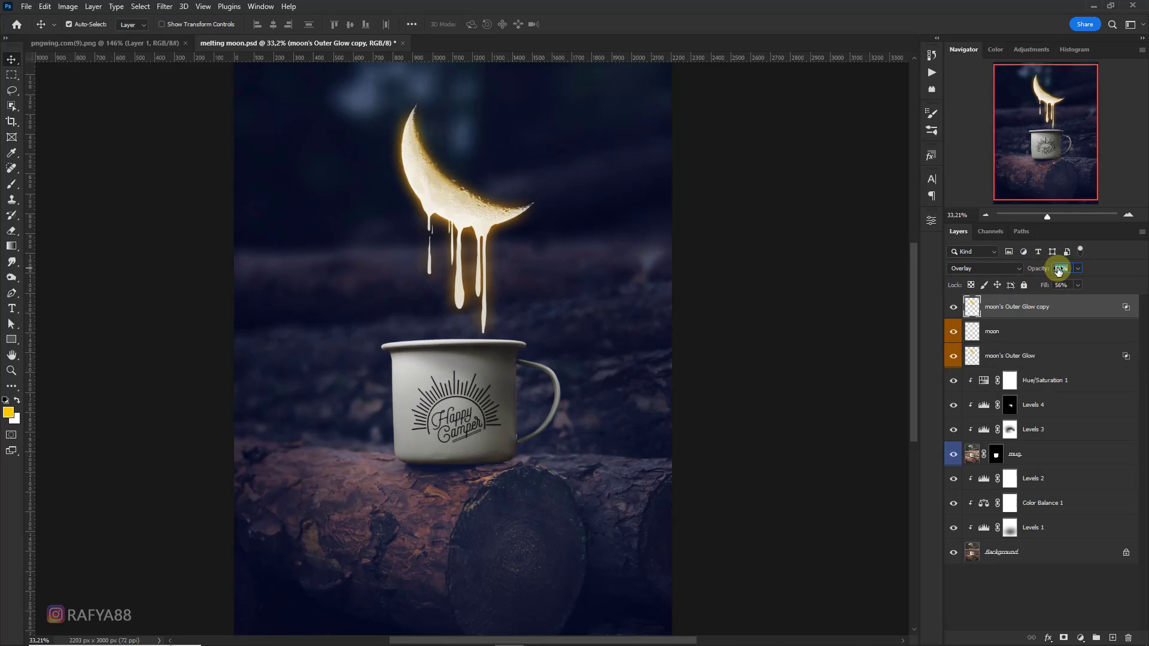
{"action": "left_click", "coordinate": [141, 141]}
{"action": "scroll", "coordinate": [356, 372], "scroll_direction": "down", "scroll_amount": 5}
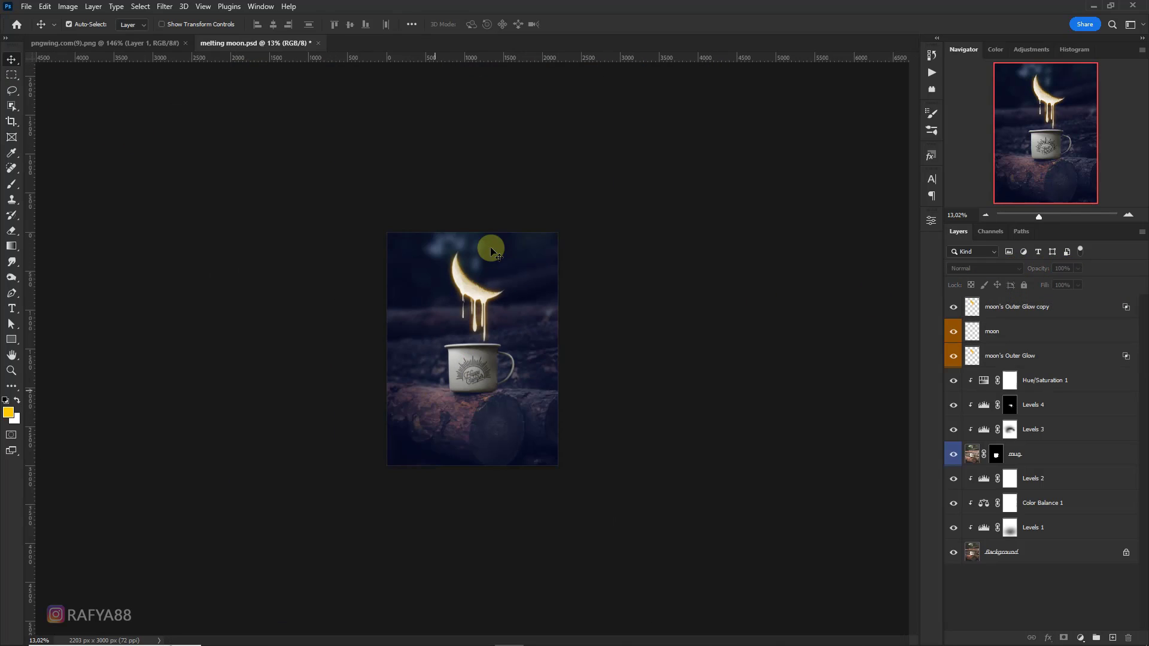
{"action": "scroll", "coordinate": [508, 293], "scroll_direction": "up", "scroll_amount": 7}
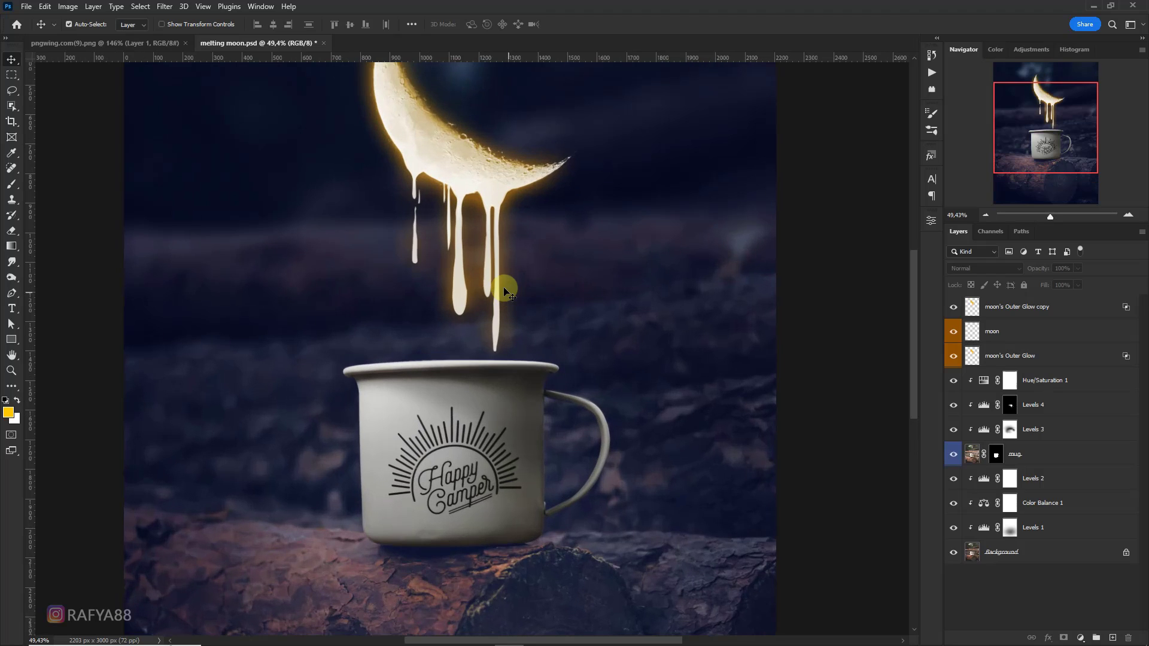
Step: Add an orange Color Dodge inner shadow to the mug layer with 100% opacity, a 90° angle, and 1 px distance
{"action": "scroll", "coordinate": [504, 292], "scroll_direction": "up", "scroll_amount": 3}
{"action": "left_click", "coordinate": [1054, 457]}
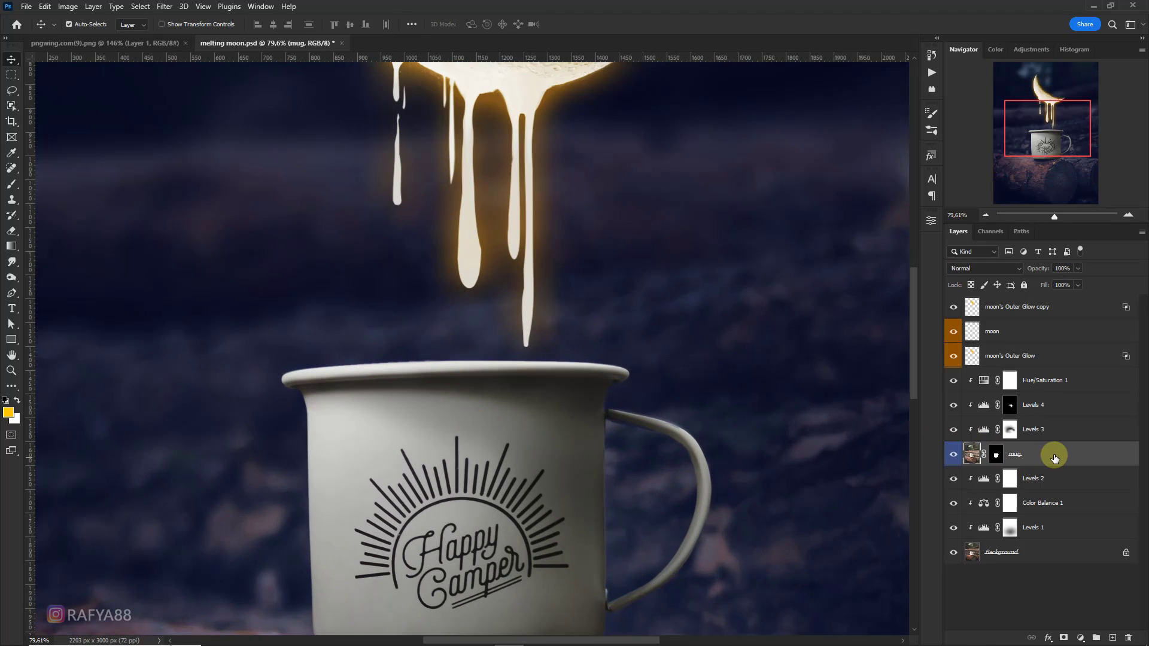
{"action": "double_click", "coordinate": [1054, 458]}
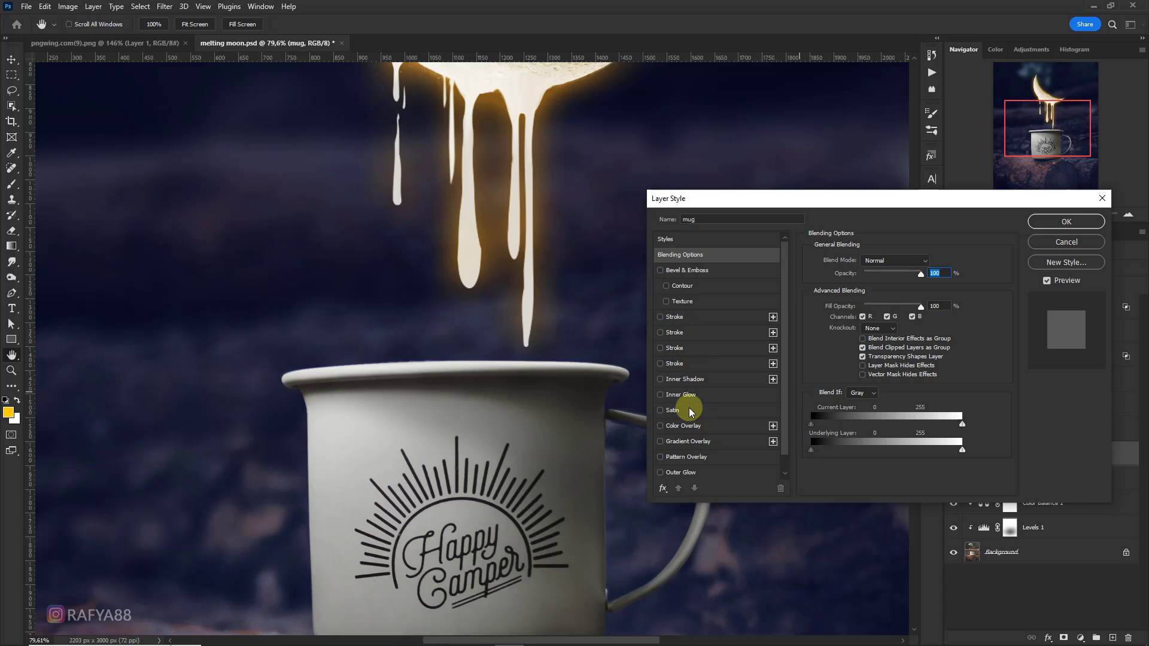
{"action": "left_click", "coordinate": [685, 380]}
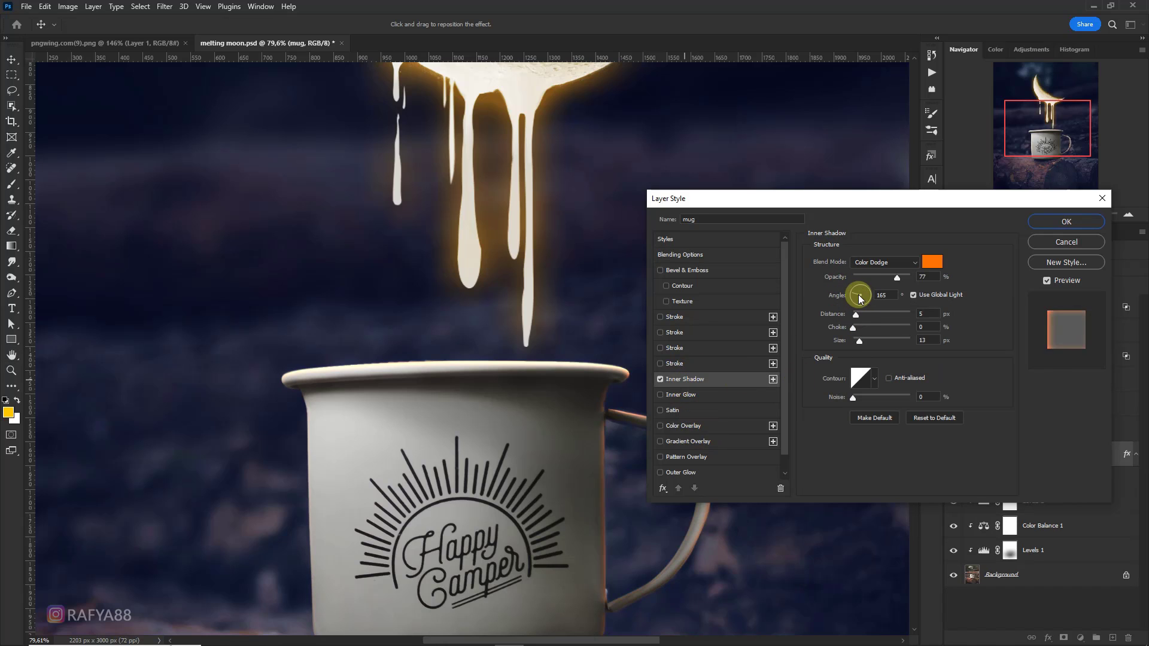
{"action": "left_click_drag", "start_coordinate": [827, 202], "coordinate": [888, 146]}
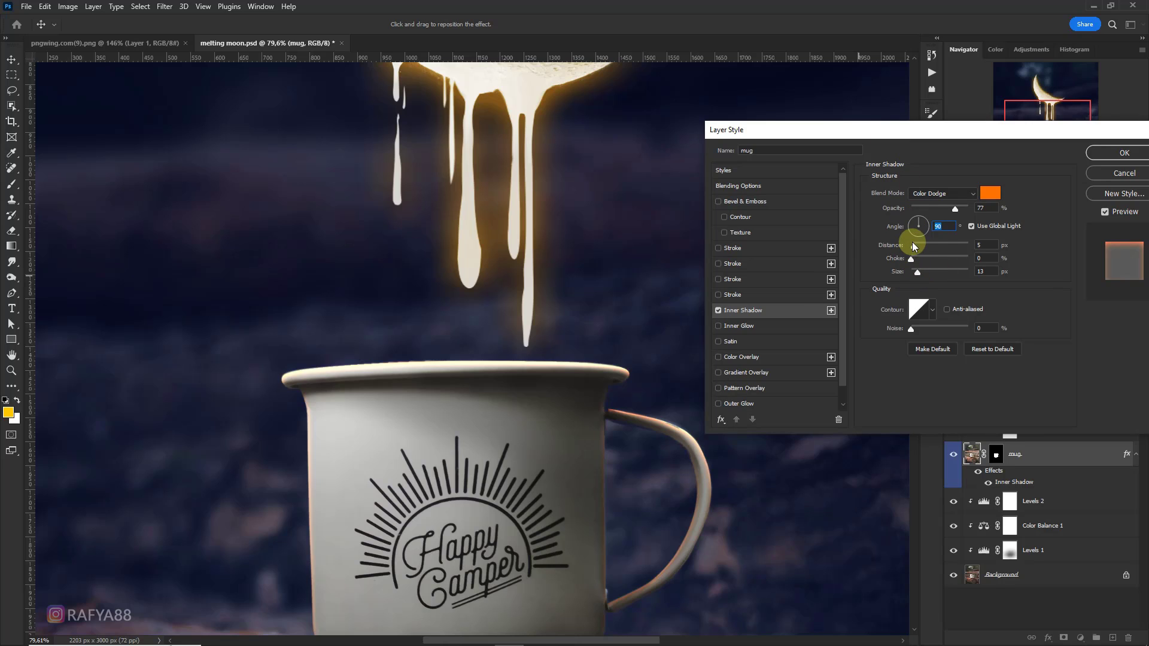
{"action": "left_click_drag", "start_coordinate": [914, 246], "coordinate": [919, 245]}
{"action": "left_click_drag", "start_coordinate": [955, 208], "coordinate": [971, 210]}
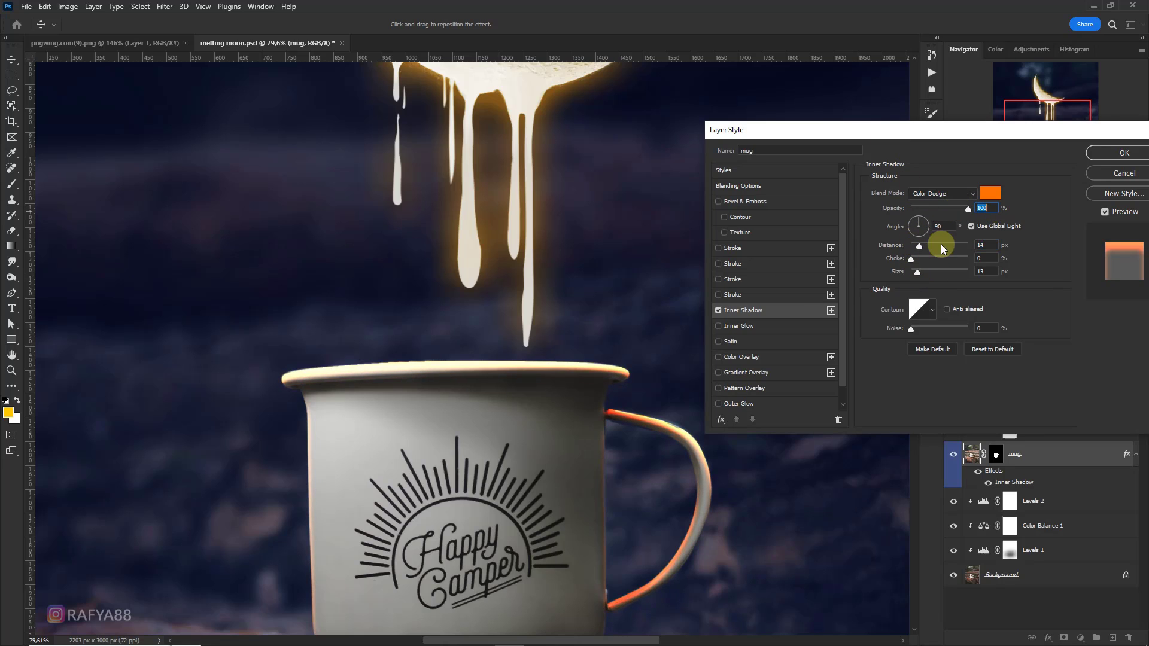
{"action": "left_click_drag", "start_coordinate": [920, 247], "coordinate": [914, 279]}
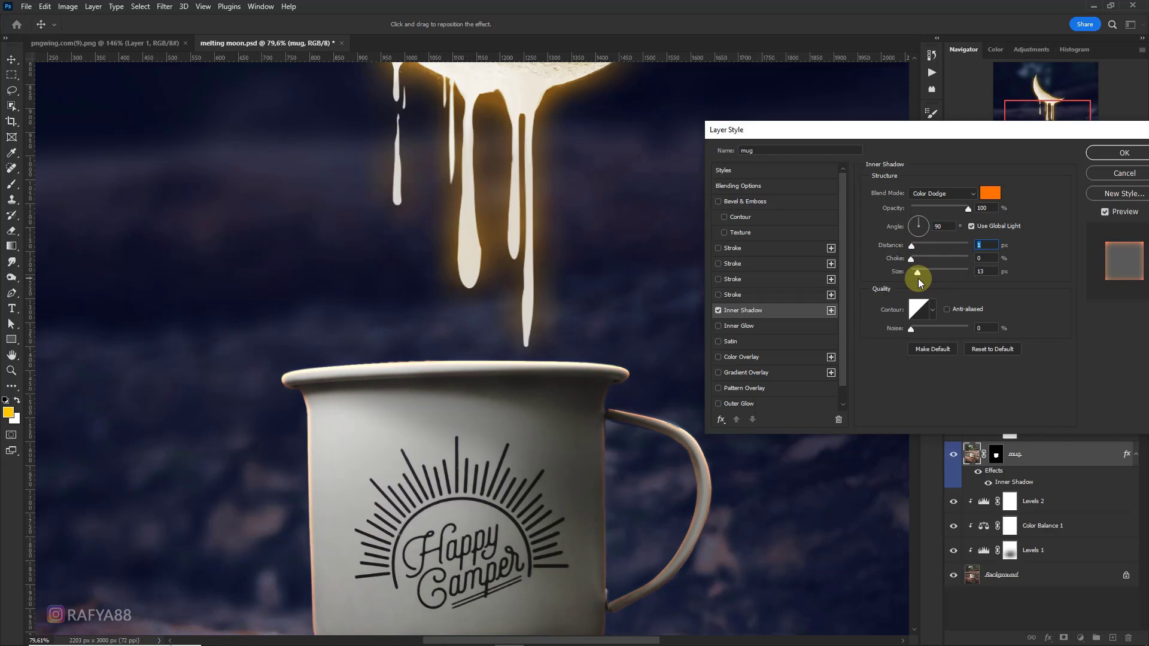
{"action": "left_click", "coordinate": [1124, 153]}
Step: Convert the mug's inner shadow effect into its own layer and move it above the Hue/Saturation 1 layer
{"action": "right_click", "coordinate": [1139, 450]}
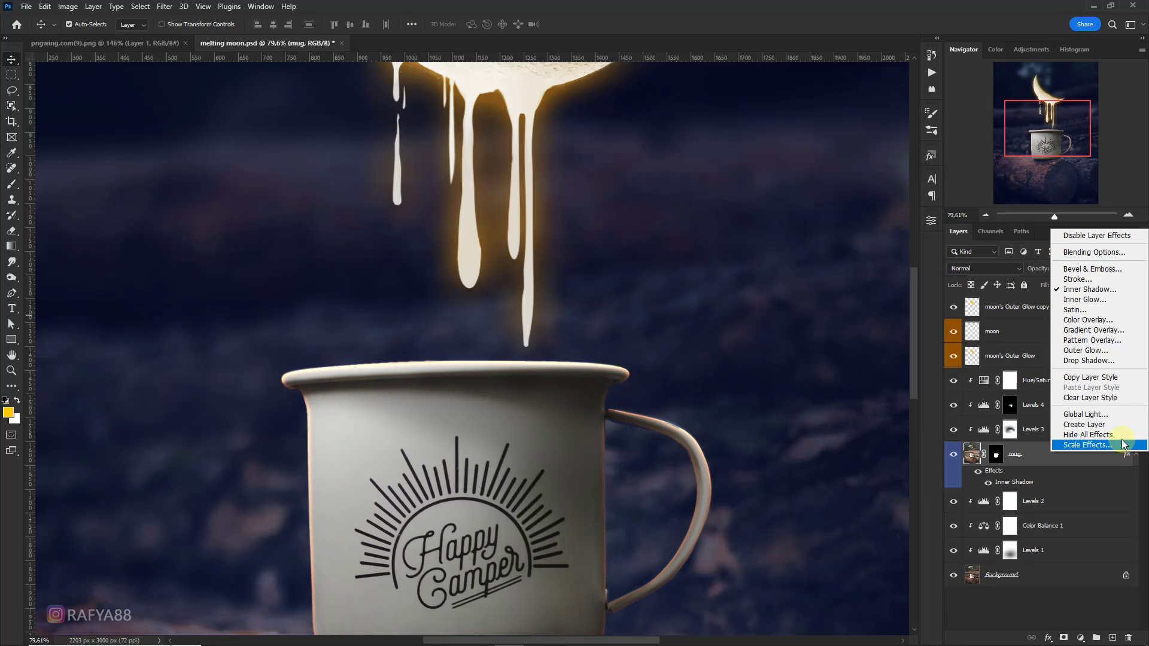
{"action": "left_click", "coordinate": [1111, 431]}
{"action": "left_click", "coordinate": [532, 245]}
{"action": "scroll", "coordinate": [584, 300], "scroll_direction": "down", "scroll_amount": 3}
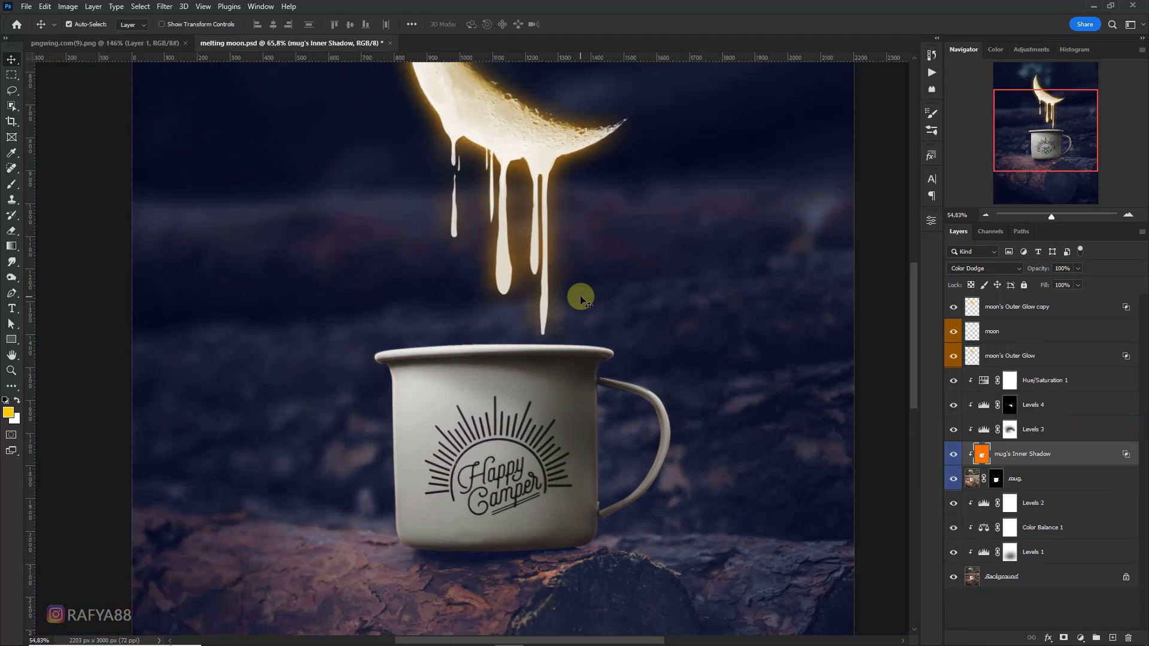
{"action": "left_click_drag", "start_coordinate": [1005, 454], "coordinate": [999, 379]}
{"action": "scroll", "coordinate": [608, 441], "scroll_direction": "up", "scroll_amount": 1}
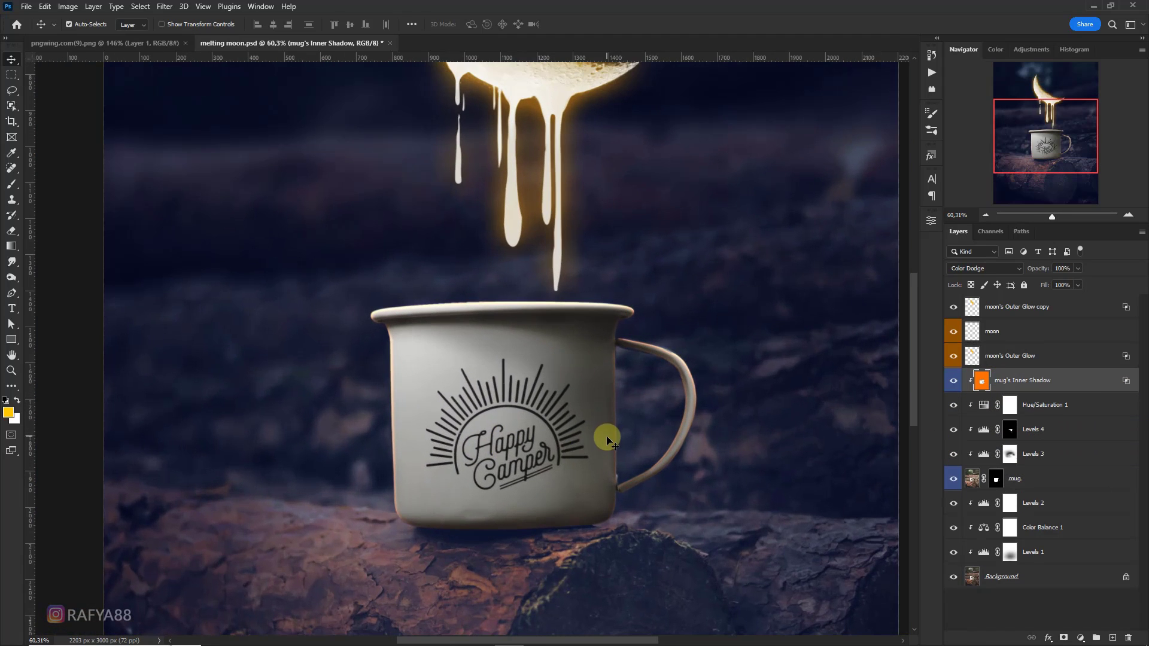
Step: Erase unwanted rim light from the inner shadow layer around the mug's body and handle, reducing the eraser from 300 to 100 px
{"action": "left_click", "coordinate": [10, 231]}
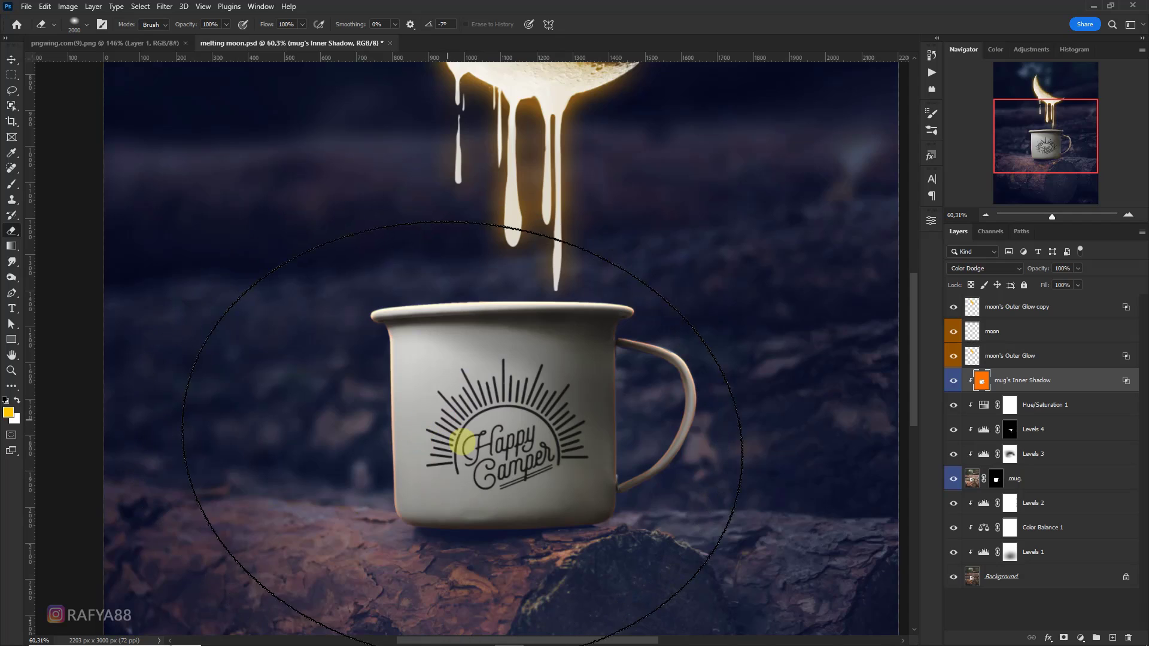
{"action": "key", "text": "bracketleft"}
{"action": "key", "text": "bracketleft"}
{"action": "key", "text": "bracketleft"}
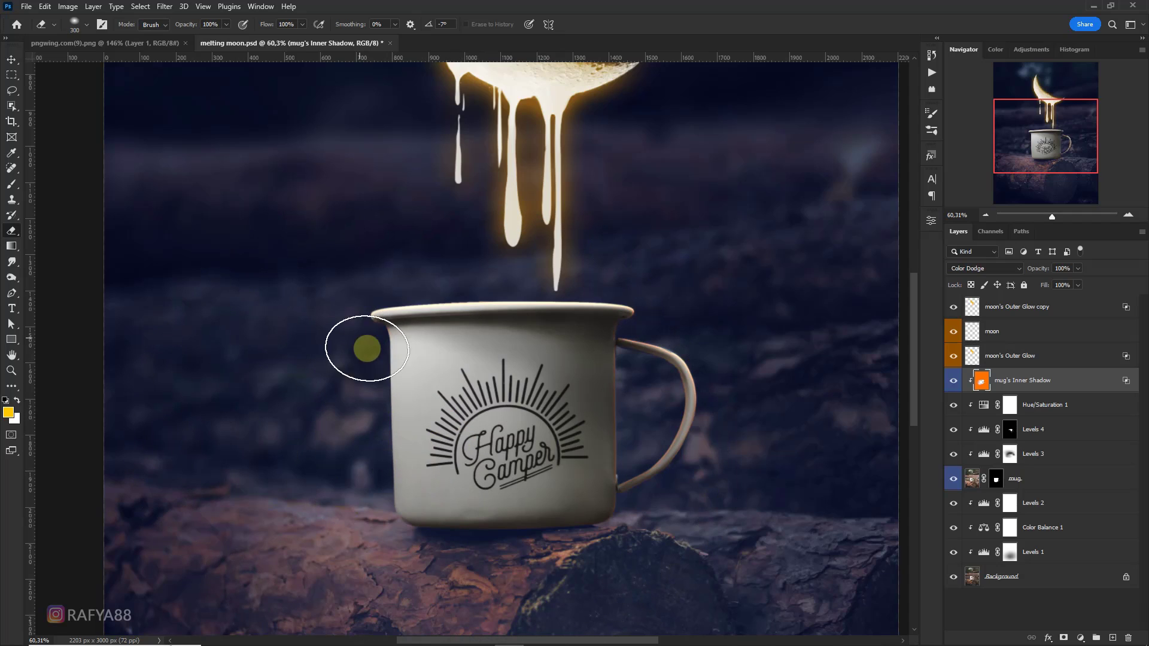
{"action": "mouse_move", "coordinate": [590, 464]}
{"action": "left_mouse_down"}
{"action": "mouse_move", "coordinate": [585, 390]}
{"action": "mouse_move", "coordinate": [572, 425]}
{"action": "mouse_move", "coordinate": [586, 526]}
{"action": "left_mouse_up"}
{"action": "key", "text": "bracketleft"}
{"action": "key", "text": "bracketleft"}
{"action": "key", "text": "bracketleft"}
{"action": "key", "text": "bracketleft"}
{"action": "key", "text": "bracketleft"}
{"action": "scroll", "coordinate": [652, 422], "scroll_direction": "up", "scroll_amount": 1}
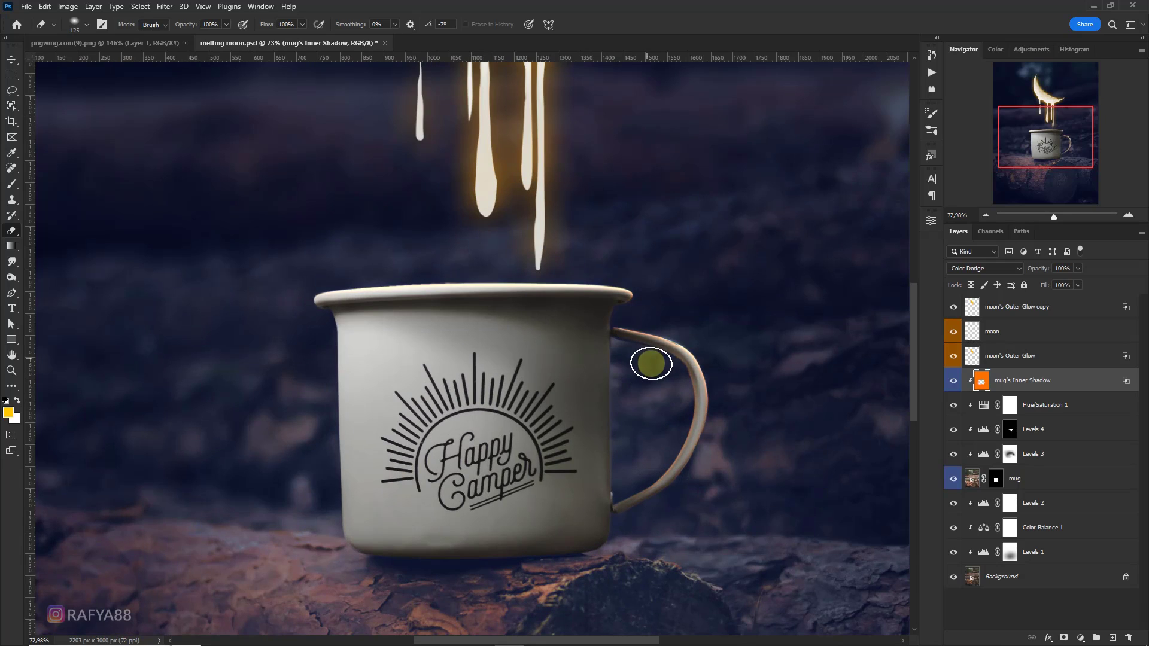
{"action": "key", "text": "bracketleft"}
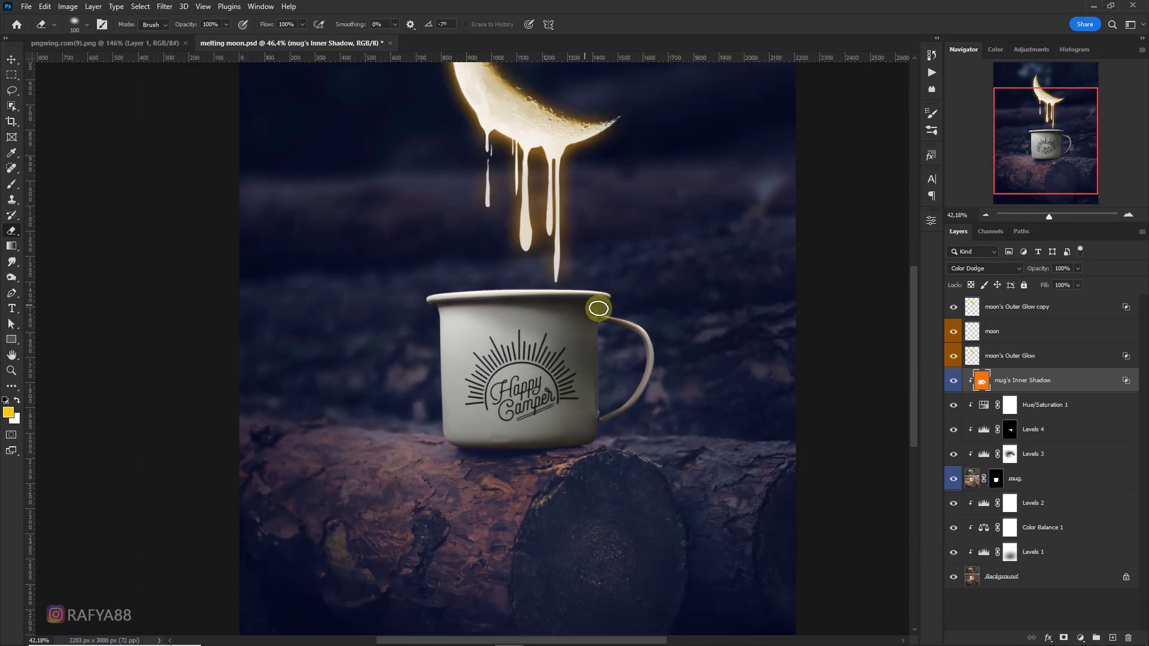
{"action": "scroll", "coordinate": [597, 307], "scroll_direction": "down", "scroll_amount": 5}
{"action": "scroll", "coordinate": [516, 310], "scroll_direction": "up", "scroll_amount": 1}
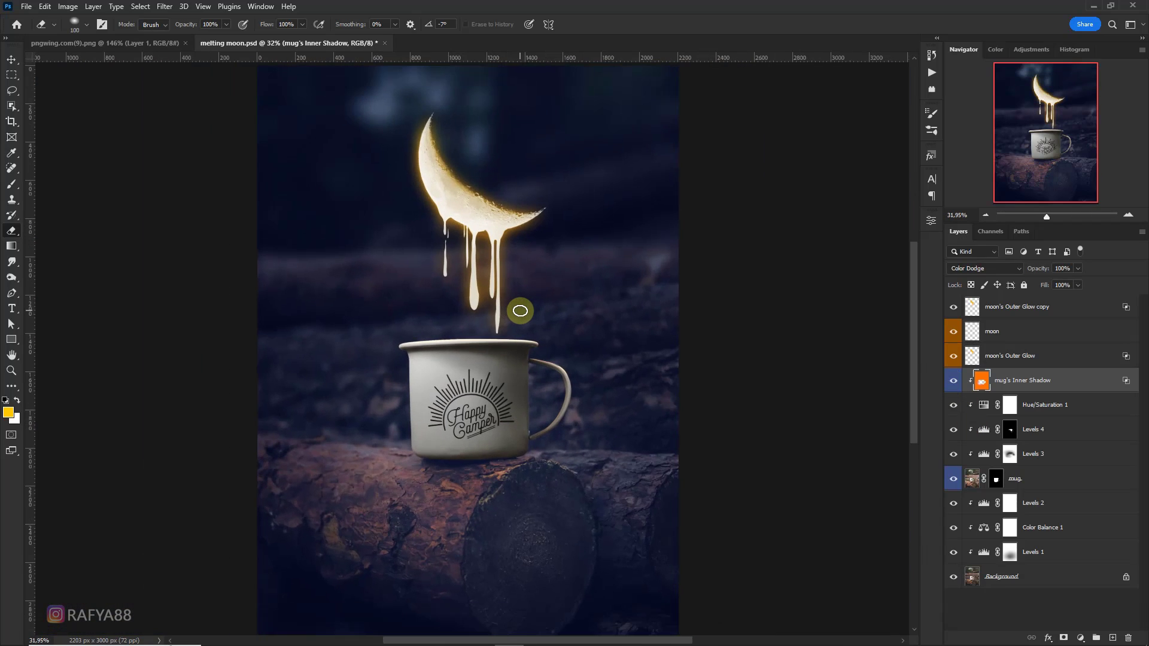
{"action": "scroll", "coordinate": [519, 310], "scroll_direction": "down", "scroll_amount": 1}
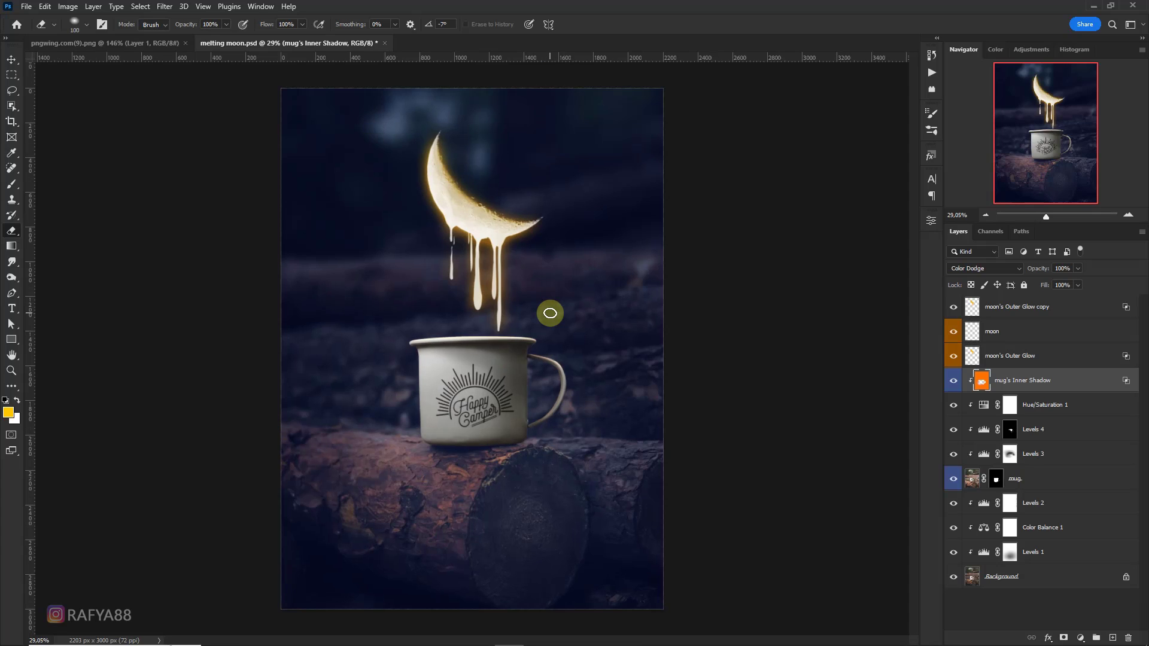
Step: Add a new top layer and paint a soft 700 px glow in golden orange (about #ffba00) on the log beside the mug
{"action": "left_click", "coordinate": [1011, 312]}
{"action": "left_click", "coordinate": [1108, 638]}
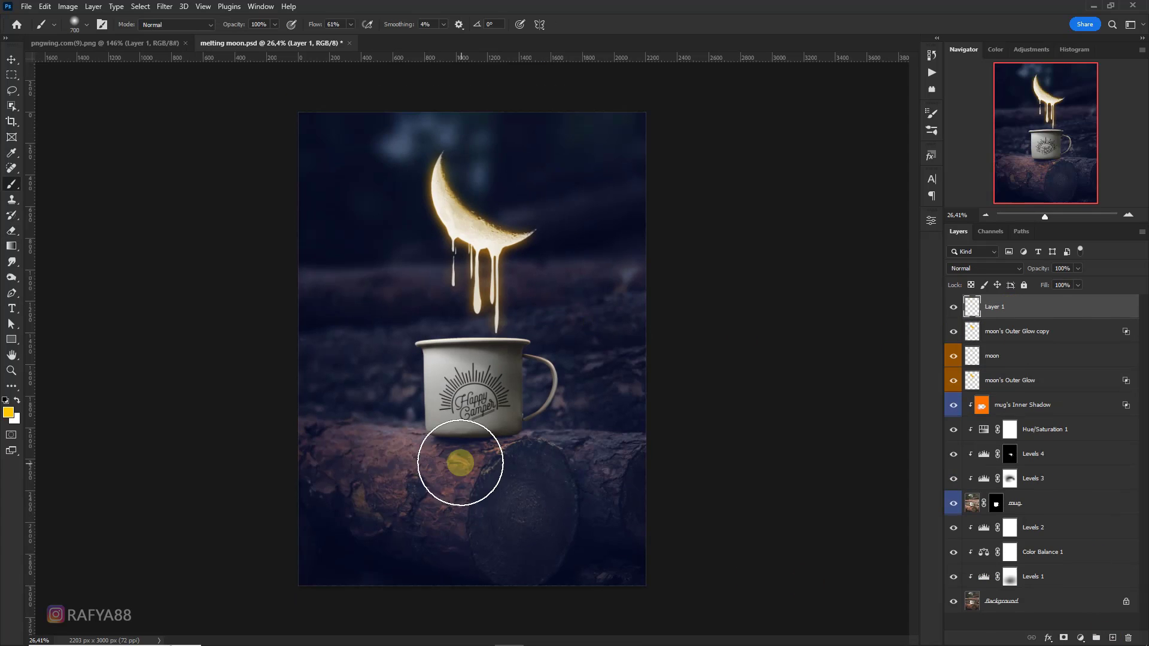
{"action": "left_click", "coordinate": [9, 412]}
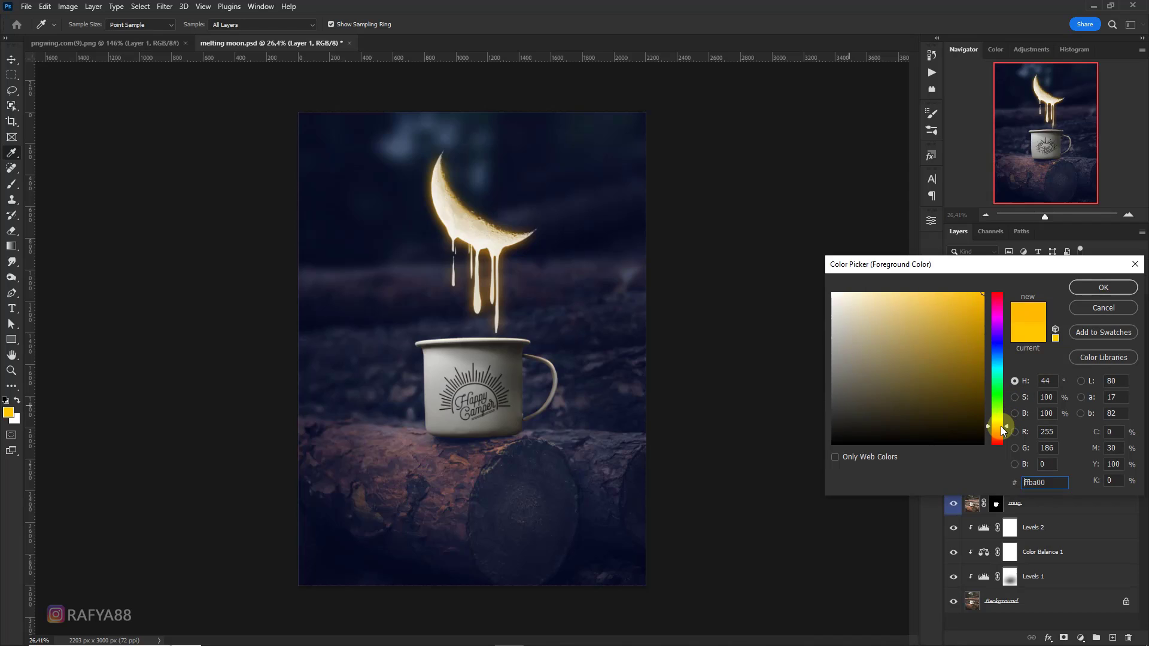
{"action": "left_click", "coordinate": [1104, 287]}
{"action": "key", "text": "b"}
{"action": "left_click", "coordinate": [372, 440]}
Step: Transform the painted glow to about 57% height and slightly over 180% width, laying it along the top of the log
{"action": "key", "text": "ctrl+t"}
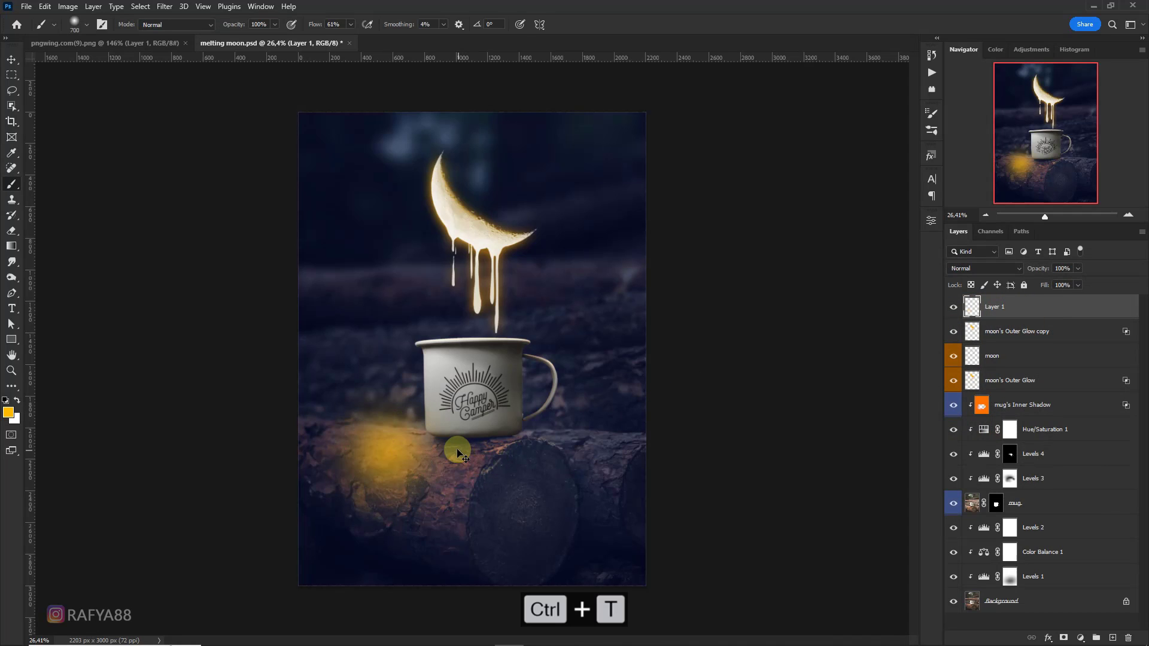
{"action": "left_click_drag", "start_coordinate": [386, 549], "coordinate": [387, 487]}
{"action": "left_click_drag", "start_coordinate": [480, 487], "coordinate": [548, 503]}
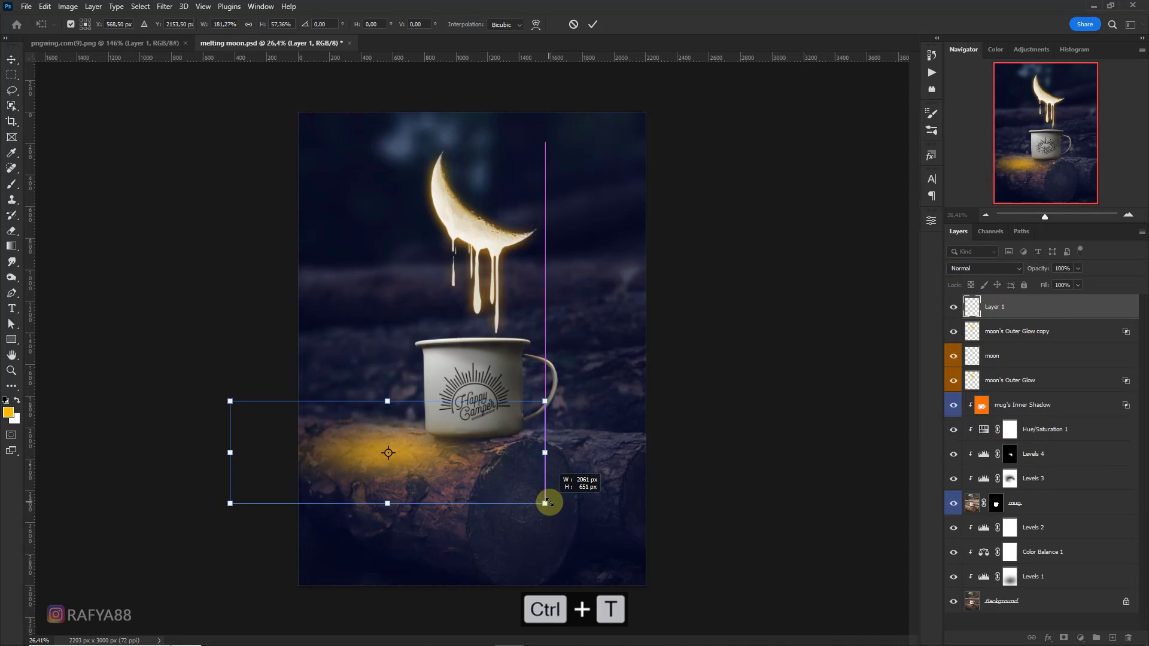
{"action": "double_click", "coordinate": [502, 466]}
Step: Set the log glow layer to Overlay blending at 43% opacity
{"action": "left_click", "coordinate": [984, 268]}
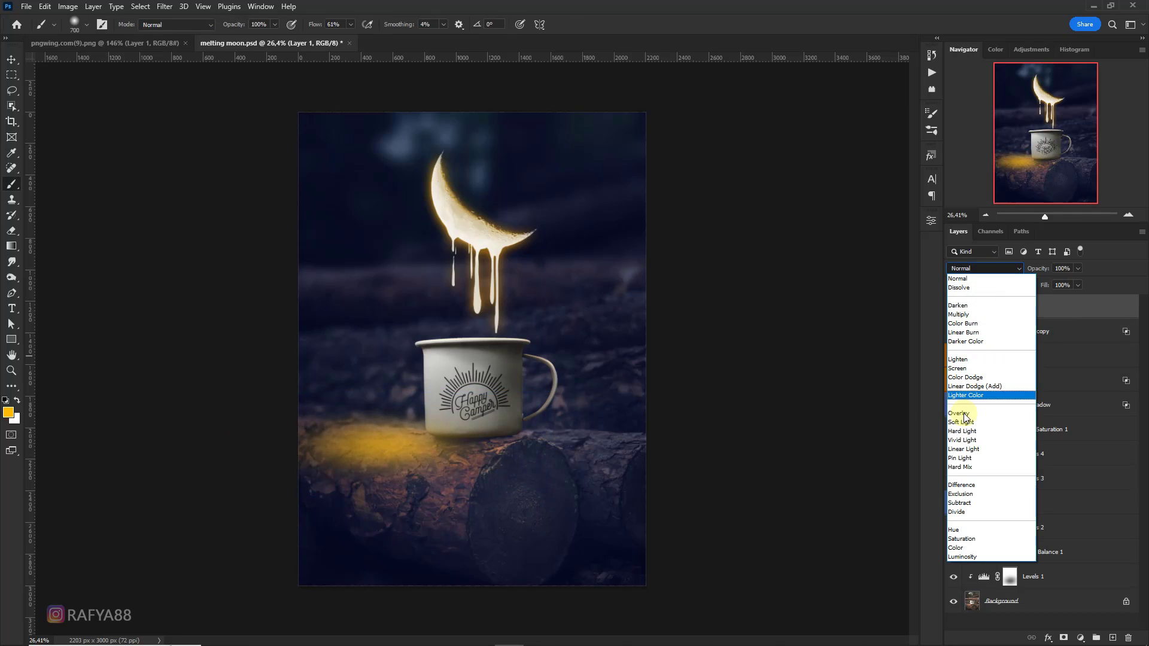
{"action": "left_click", "coordinate": [961, 413]}
{"action": "left_click_drag", "start_coordinate": [1040, 268], "coordinate": [1008, 271]}
Step: Duplicate the log glow layer and move the copy to the log's other side, under the mug's handle
{"action": "key", "text": "ctrl+j"}
{"action": "key", "text": "ctrl+t"}
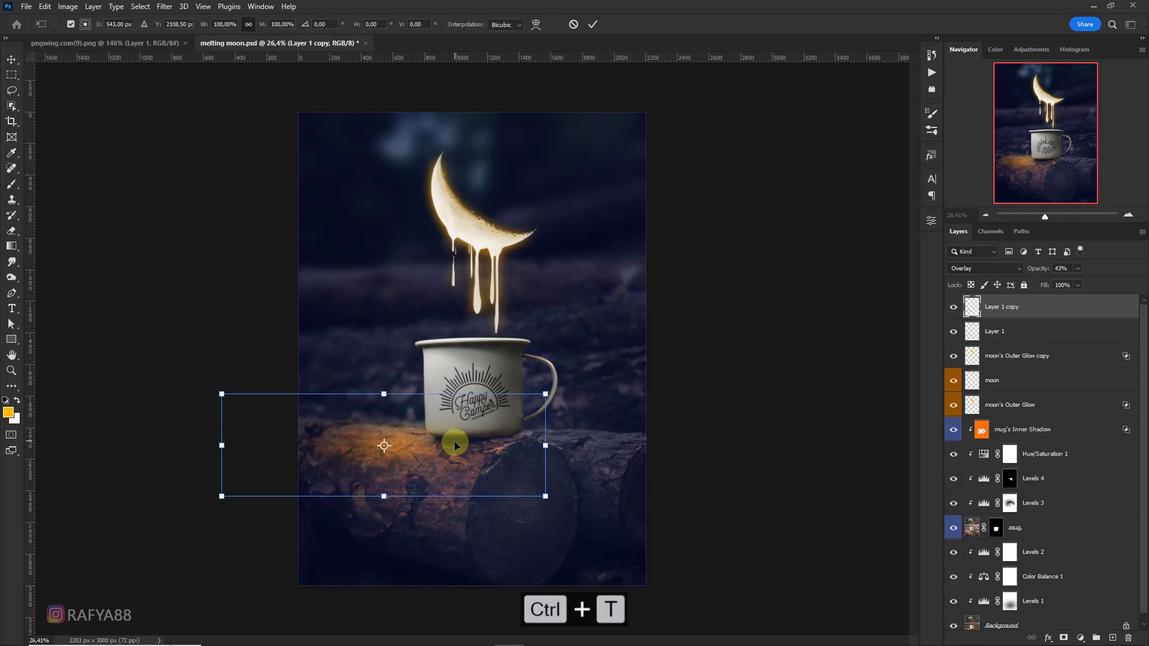
{"action": "mouse_move", "coordinate": [457, 436]}
{"action": "left_mouse_down"}
{"action": "mouse_move", "coordinate": [649, 451]}
{"action": "mouse_move", "coordinate": [631, 446]}
{"action": "left_mouse_up"}
{"action": "key", "text": "Return"}
{"action": "key", "text": "b"}
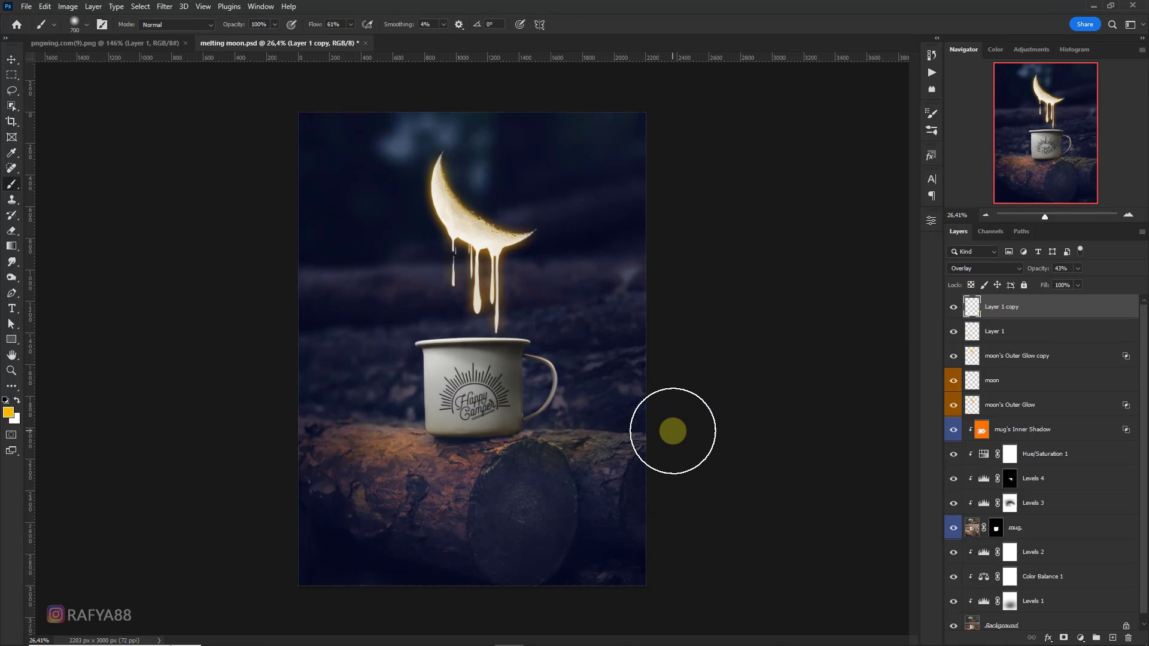
Step: Duplicate the glow layer twice more and place the copies over the background beside the handle and around the mug's rim
{"action": "key", "text": "ctrl+j"}
{"action": "key", "text": "ctrl+t"}
{"action": "mouse_move", "coordinate": [619, 362]}
{"action": "left_mouse_down"}
{"action": "mouse_move", "coordinate": [626, 399]}
{"action": "mouse_move", "coordinate": [644, 358]}
{"action": "mouse_move", "coordinate": [623, 367]}
{"action": "mouse_move", "coordinate": [540, 324]}
{"action": "mouse_move", "coordinate": [519, 348]}
{"action": "left_mouse_up"}
{"action": "key", "text": "Return"}
{"action": "key", "text": "ctrl+j"}
{"action": "key", "text": "ctrl+t"}
{"action": "key", "text": "Return"}
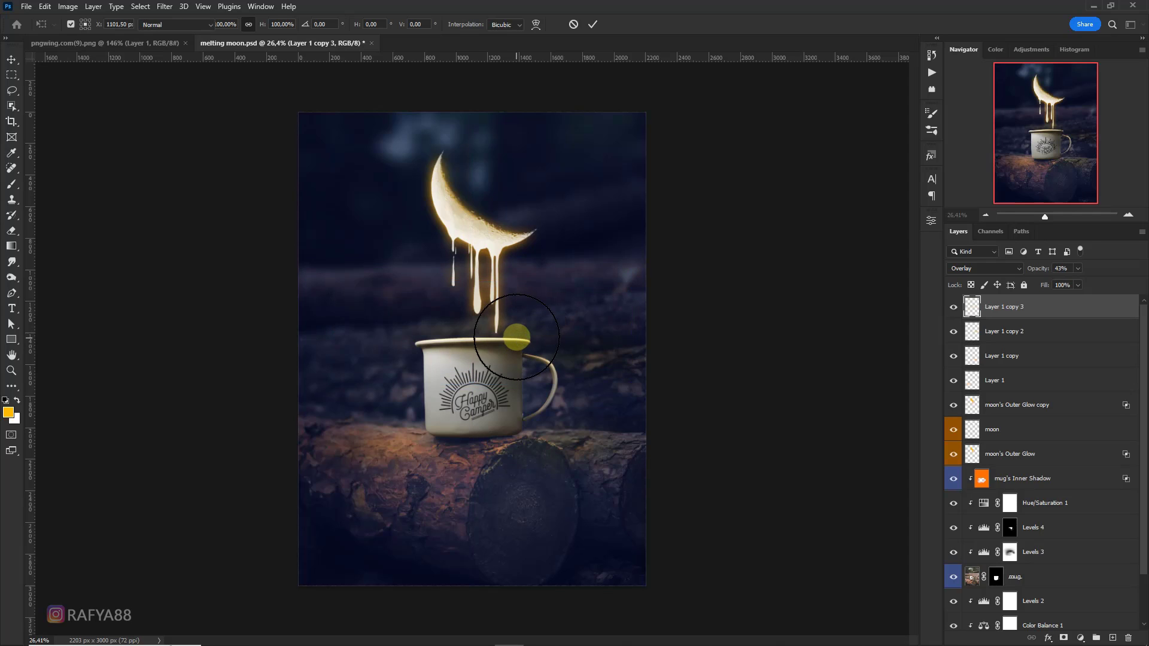
{"action": "scroll", "coordinate": [518, 337], "scroll_direction": "up", "scroll_amount": 5}
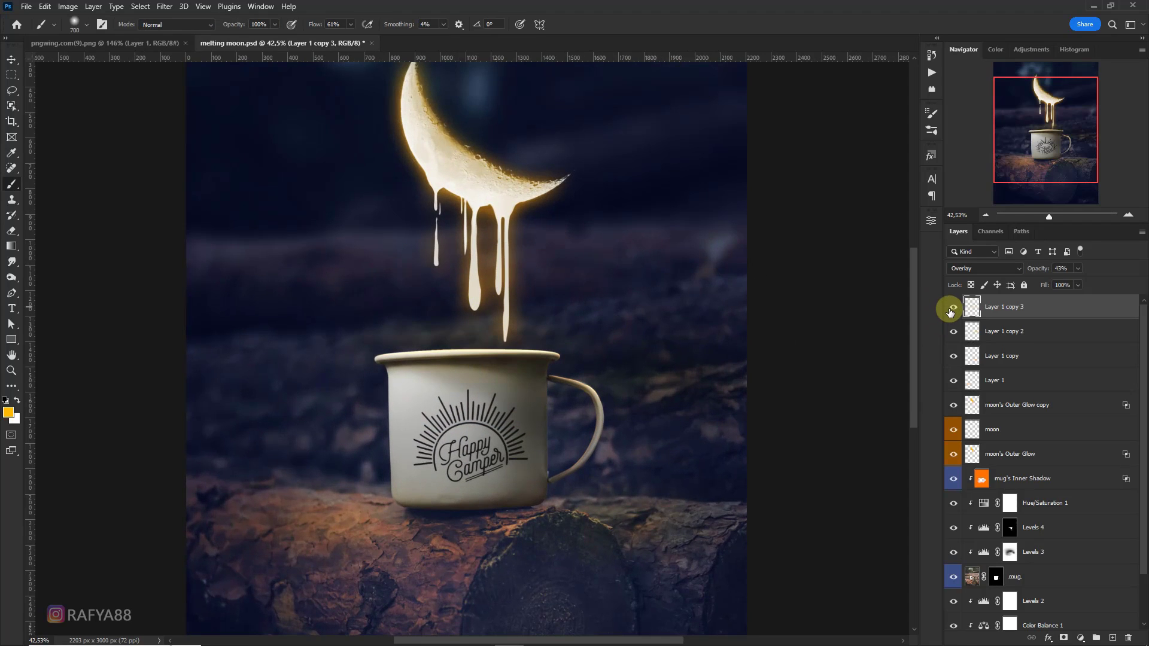
{"action": "left_click", "coordinate": [1003, 454], "text": "shift"}
{"action": "key", "text": "ctrl+g"}
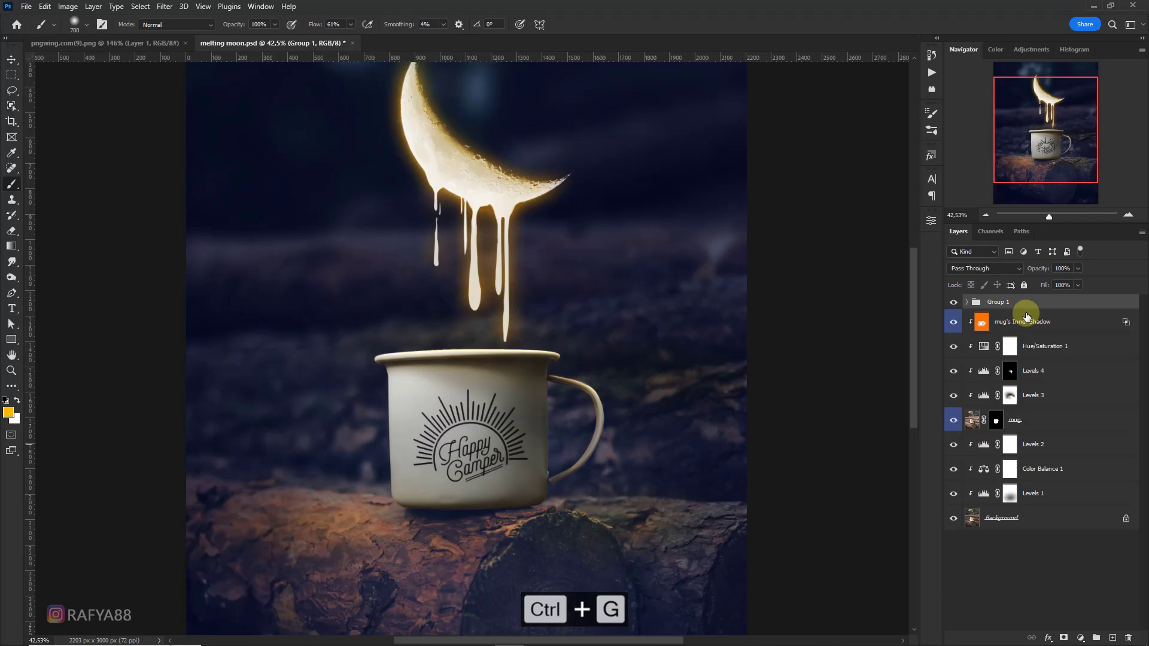
{"action": "left_click", "coordinate": [951, 305]}
{"action": "left_click", "coordinate": [951, 305]}
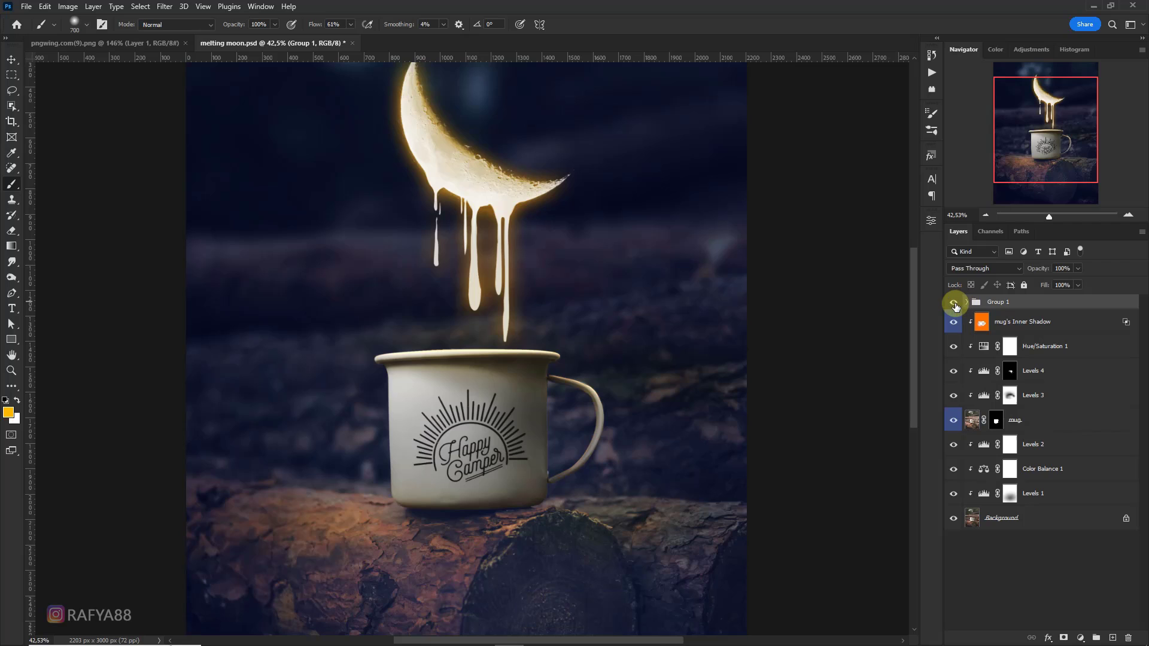
{"action": "key", "text": "ctrl+z"}
{"action": "key", "text": "ctrl+z"}
{"action": "key", "text": "ctrl+z"}
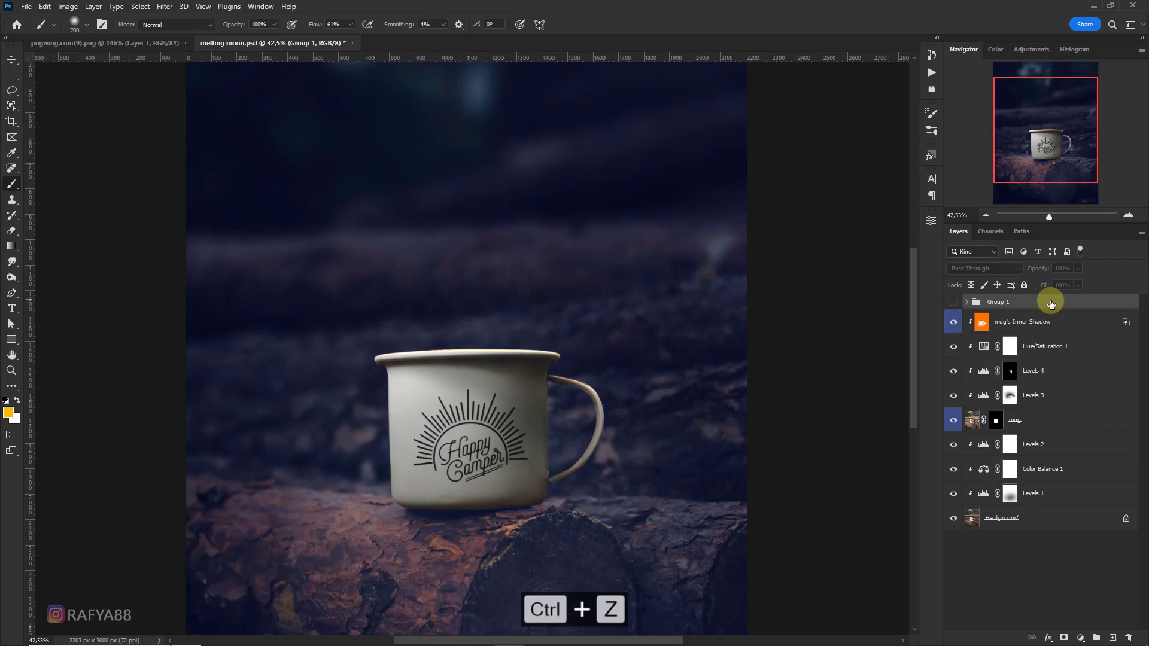
Step: Select all painted glow and outer glow layers without the moon, and move the moon's Outer Glow layer above the moon layer
{"action": "left_click", "coordinate": [1005, 409], "text": "shift"}
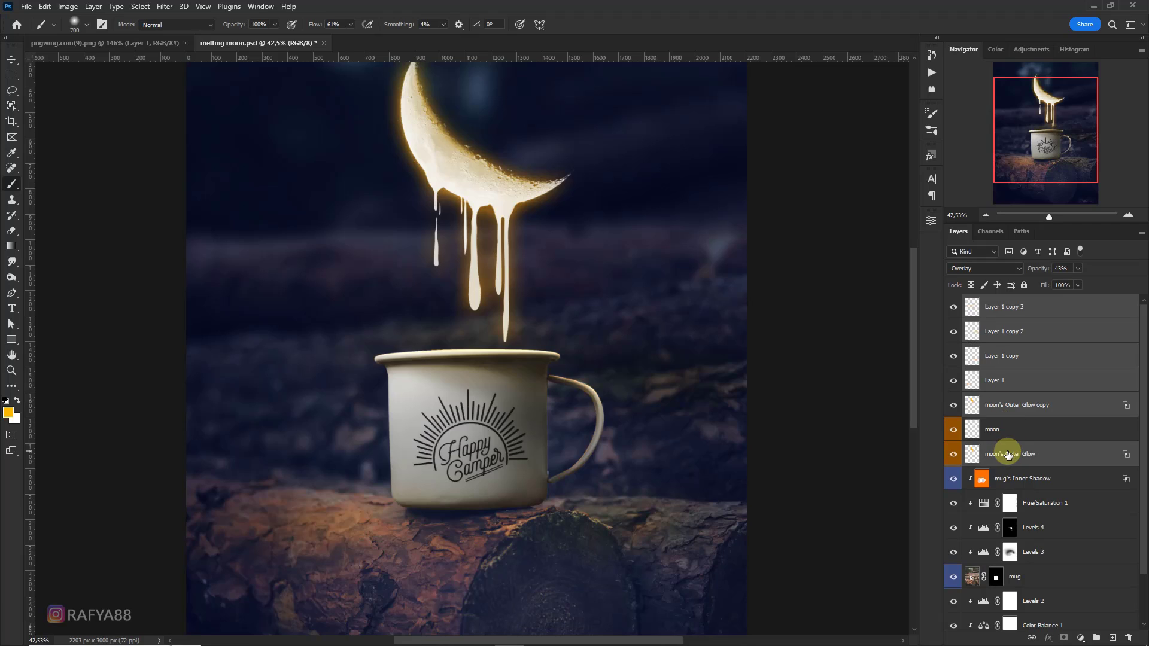
{"action": "left_click_drag", "start_coordinate": [1008, 455], "coordinate": [1009, 430]}
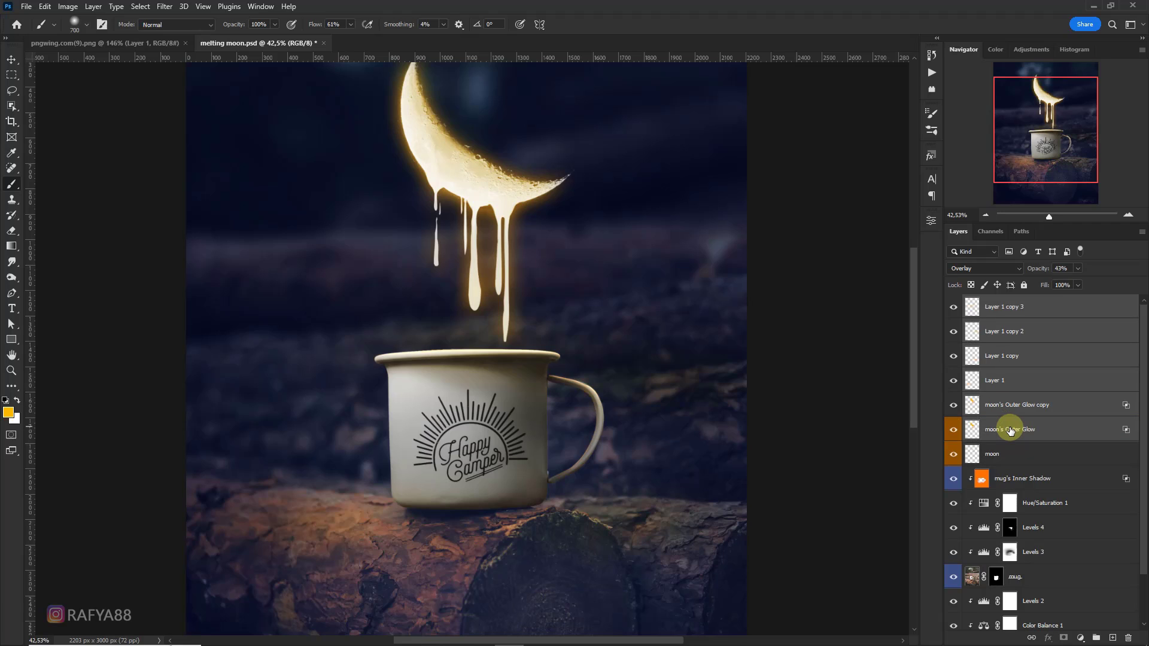
{"action": "left_click", "coordinate": [955, 429]}
{"action": "left_click", "coordinate": [956, 431]}
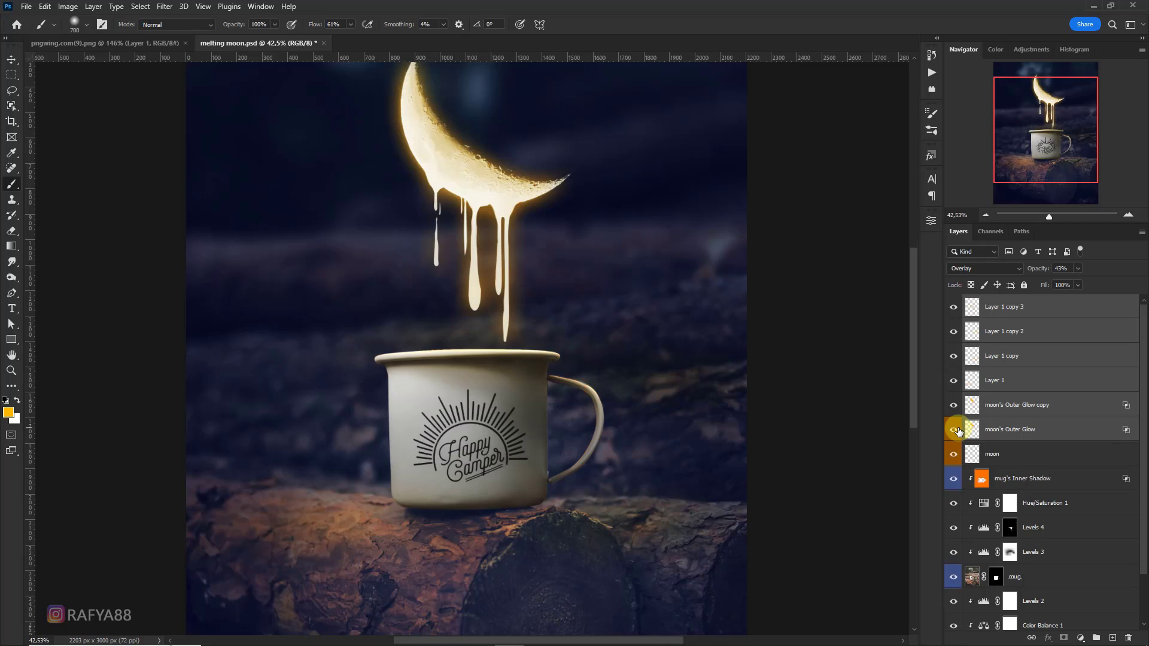
{"action": "scroll", "coordinate": [604, 370], "scroll_direction": "down", "scroll_amount": 1}
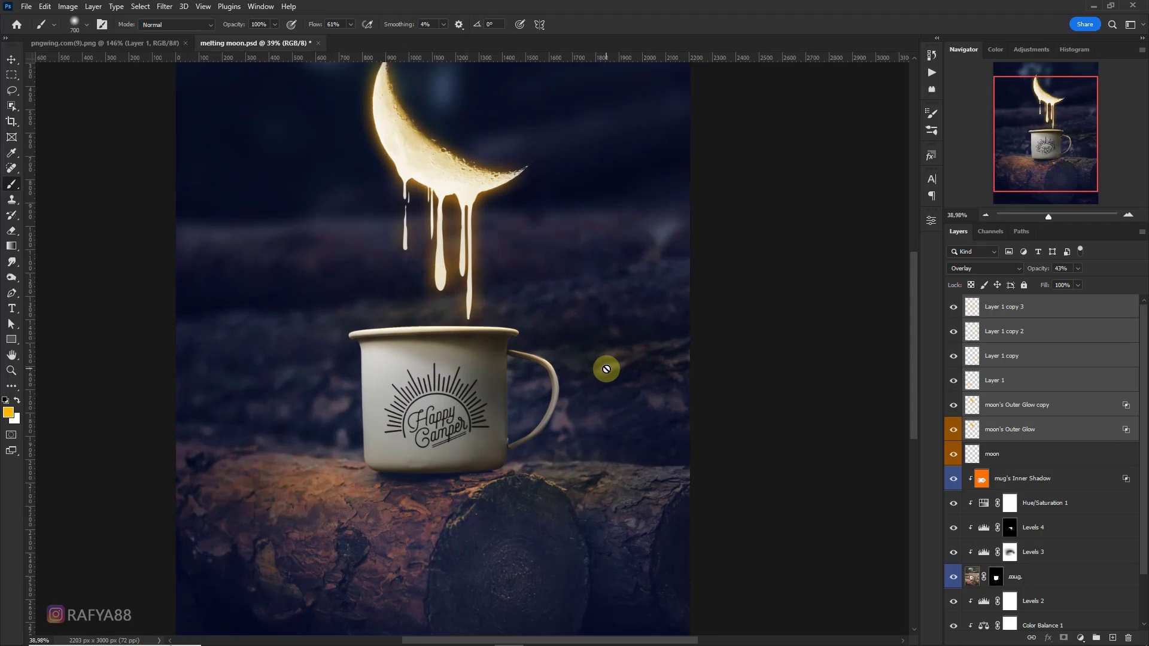
Step: Group the selected glow layers and name the group "lights"
{"action": "key", "text": "ctrl+g"}
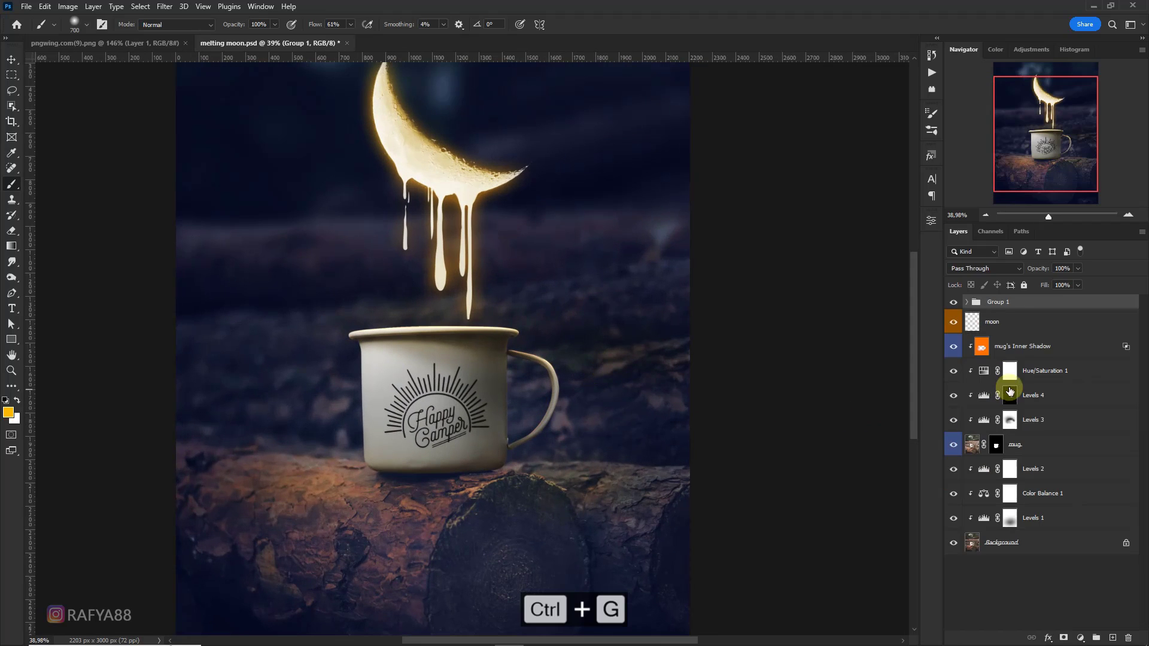
{"action": "type", "text": "lights"}
{"action": "key", "text": "Return"}
{"action": "scroll", "coordinate": [659, 346], "scroll_direction": "down", "scroll_amount": 2}
{"action": "scroll", "coordinate": [635, 345], "scroll_direction": "down", "scroll_amount": 1}
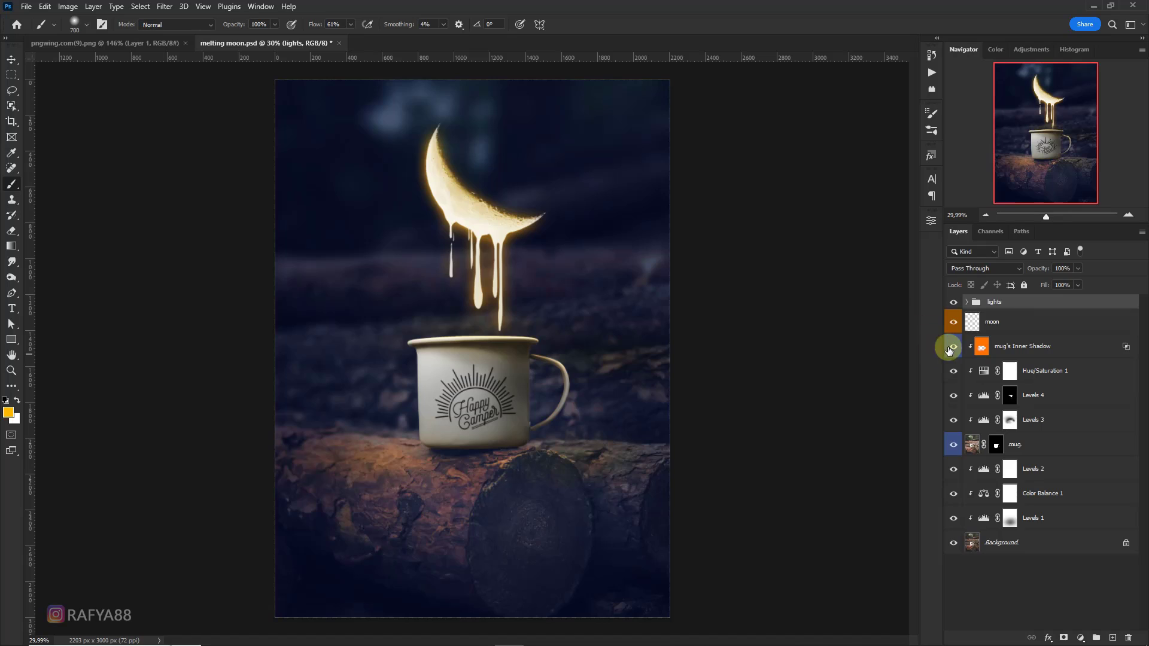
Step: Reduce the opacity of Layer 1 in the lights group to about 19%
{"action": "left_click", "coordinate": [967, 302]}
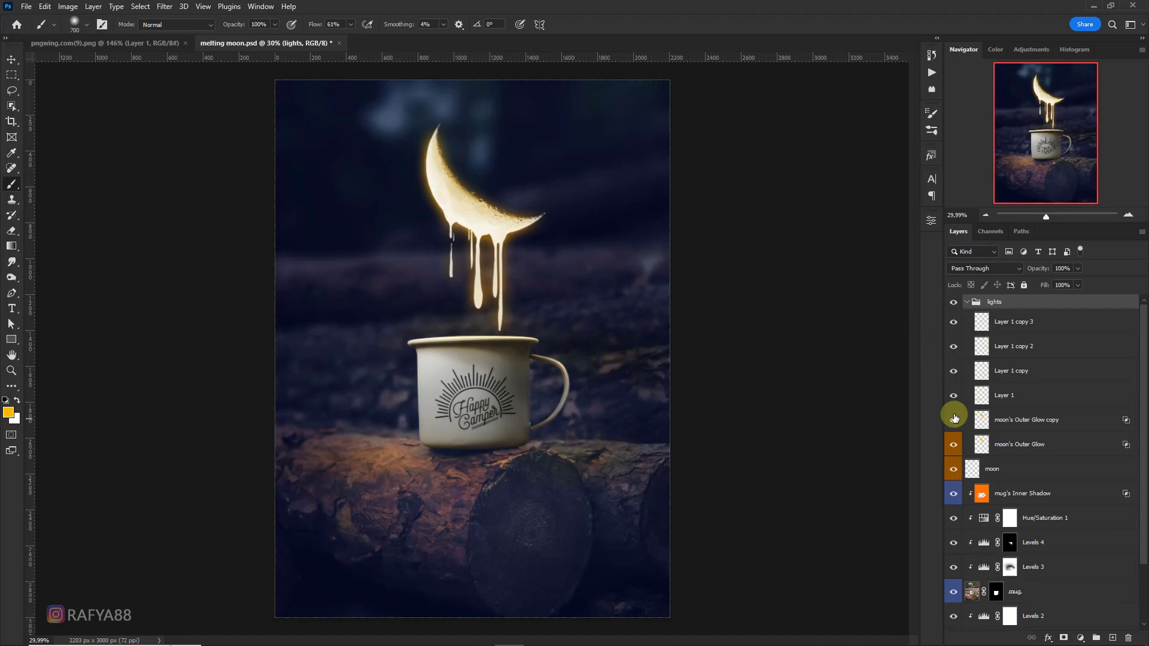
{"action": "left_click", "coordinate": [1006, 393]}
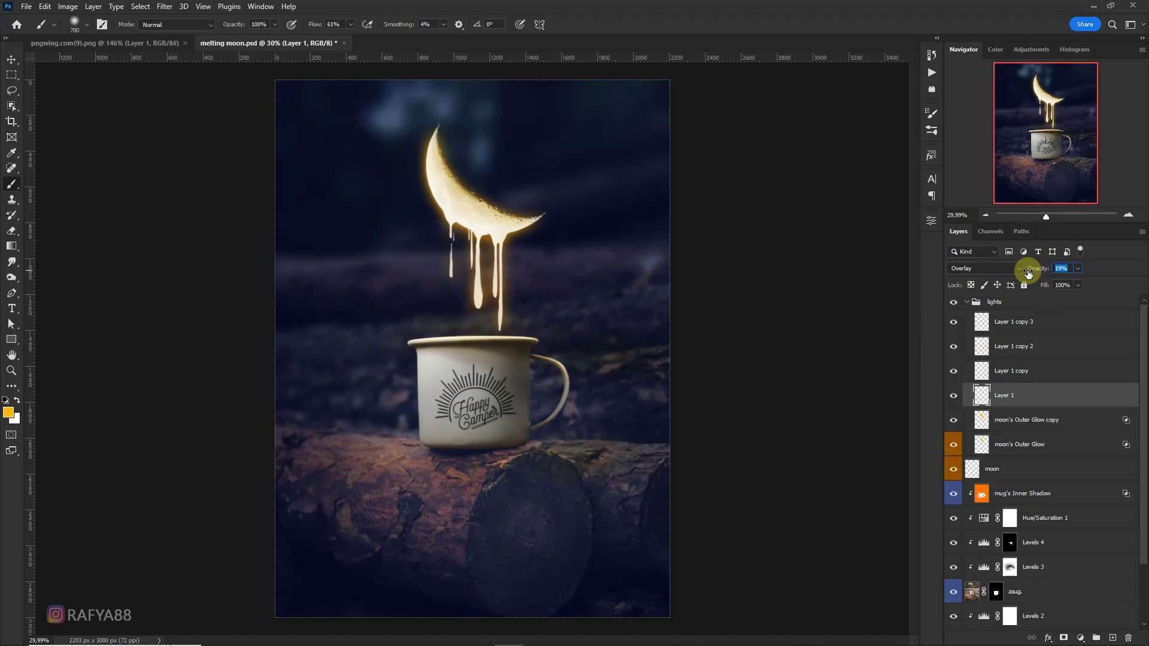
{"action": "left_click", "coordinate": [968, 302]}
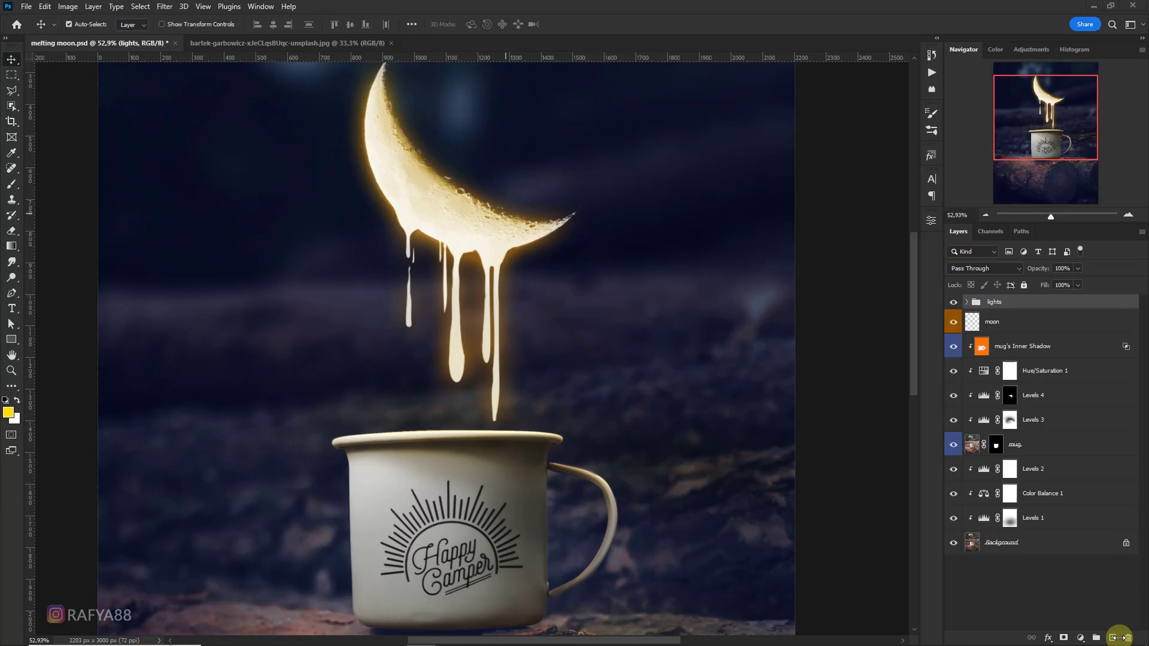
Step: Add a new layer above the lights group and sample a pale cream brush color from the moon
{"action": "left_click", "coordinate": [1115, 637]}
{"action": "scroll", "coordinate": [464, 320], "scroll_direction": "up", "scroll_amount": 2}
{"action": "key", "text": "b"}
{"action": "left_click", "coordinate": [458, 190], "text": "alt"}
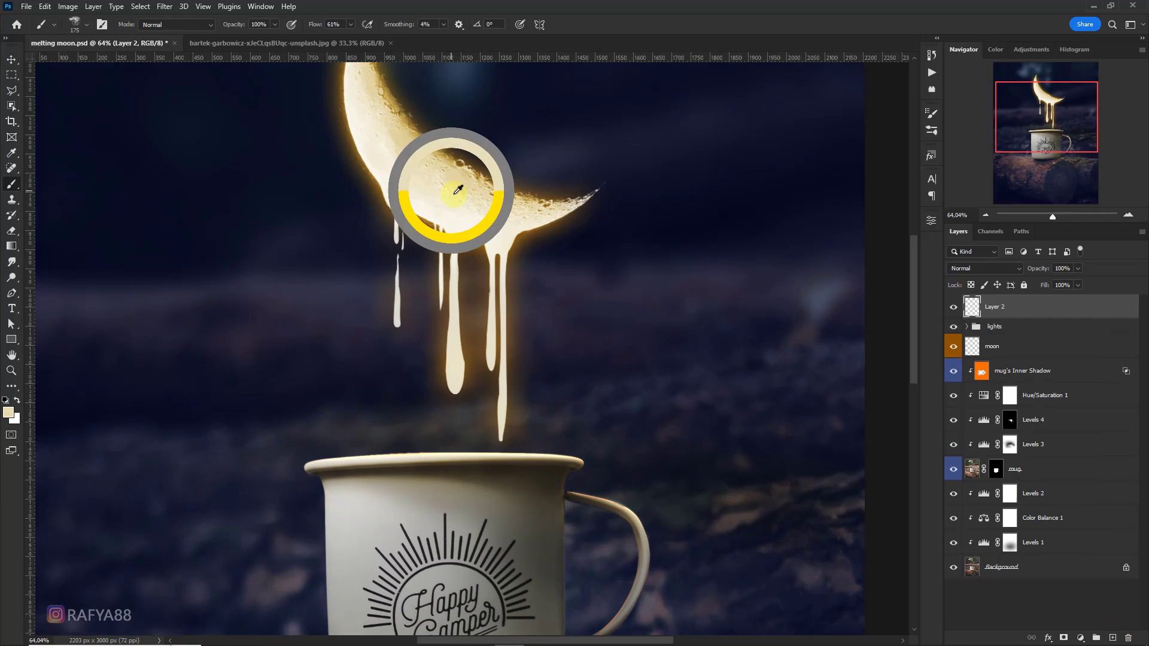
{"action": "left_click_drag", "start_coordinate": [458, 190], "coordinate": [477, 206]}
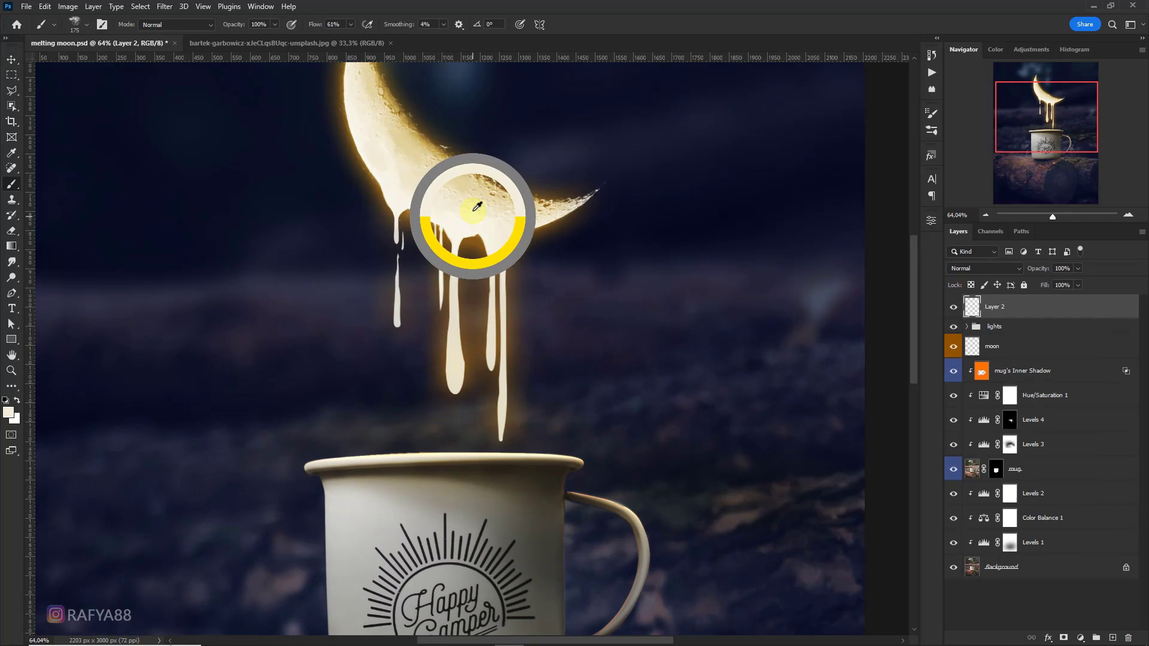
Step: With the g-cloud-7 brush at 77% opacity, paint a small wisp of smoke above the mug's rim beside the longest drip
{"action": "right_click", "coordinate": [556, 329]}
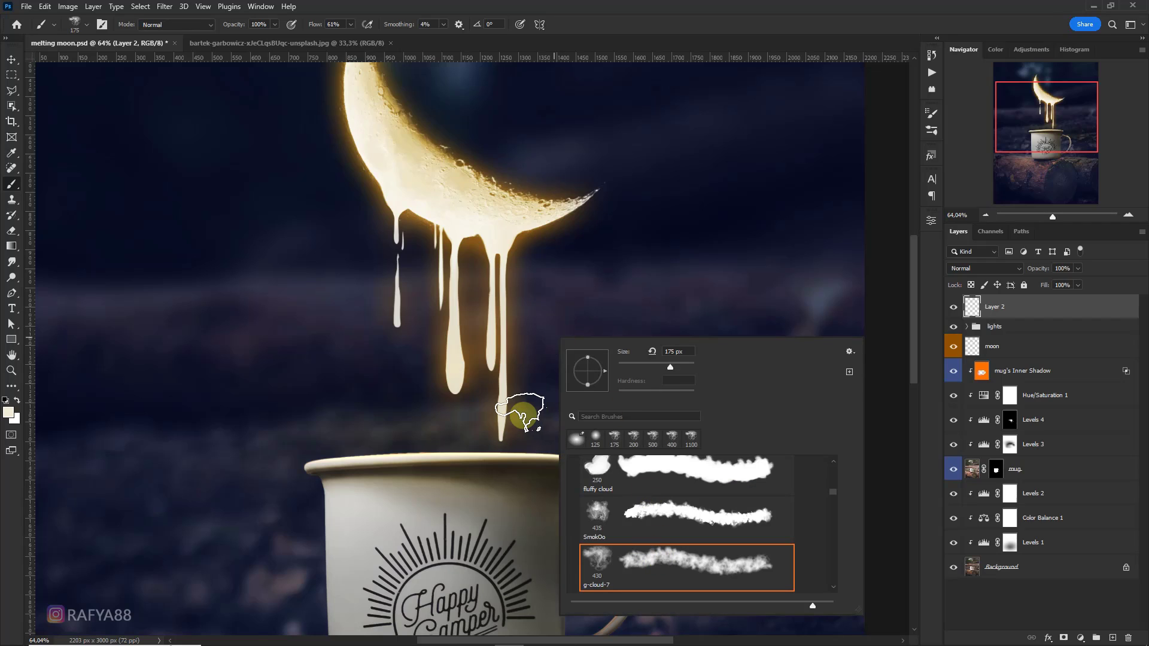
{"action": "left_click", "coordinate": [233, 26]}
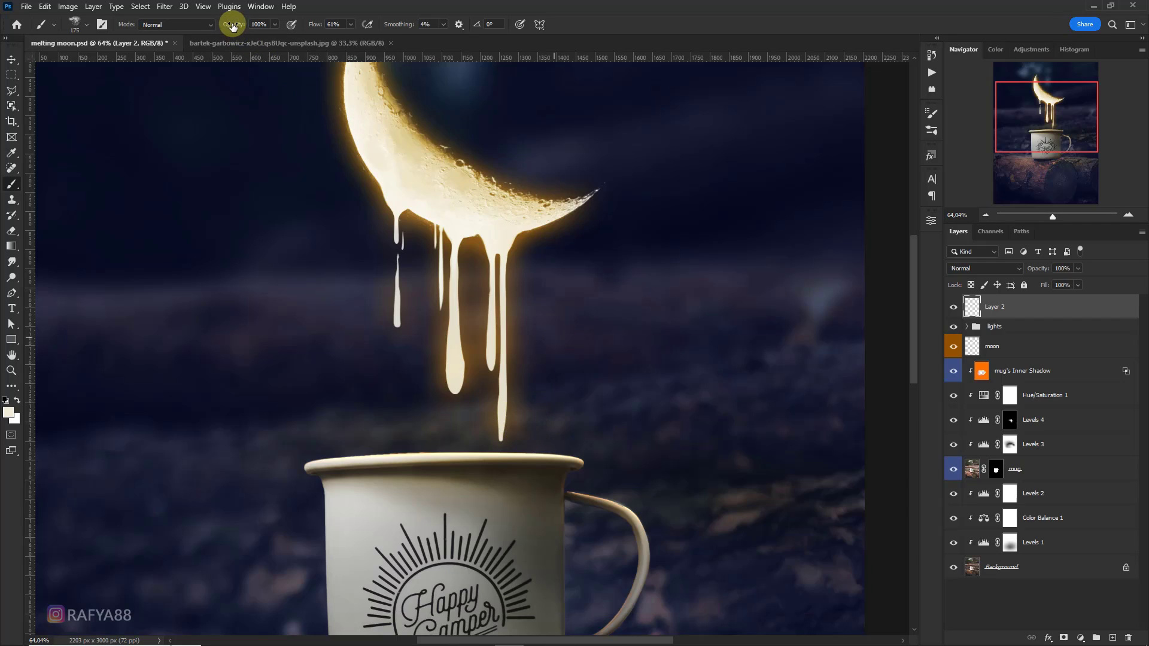
{"action": "key", "text": "bracketright"}
{"action": "key", "text": "bracketright"}
{"action": "key", "text": "bracketright"}
{"action": "key", "text": "bracketright"}
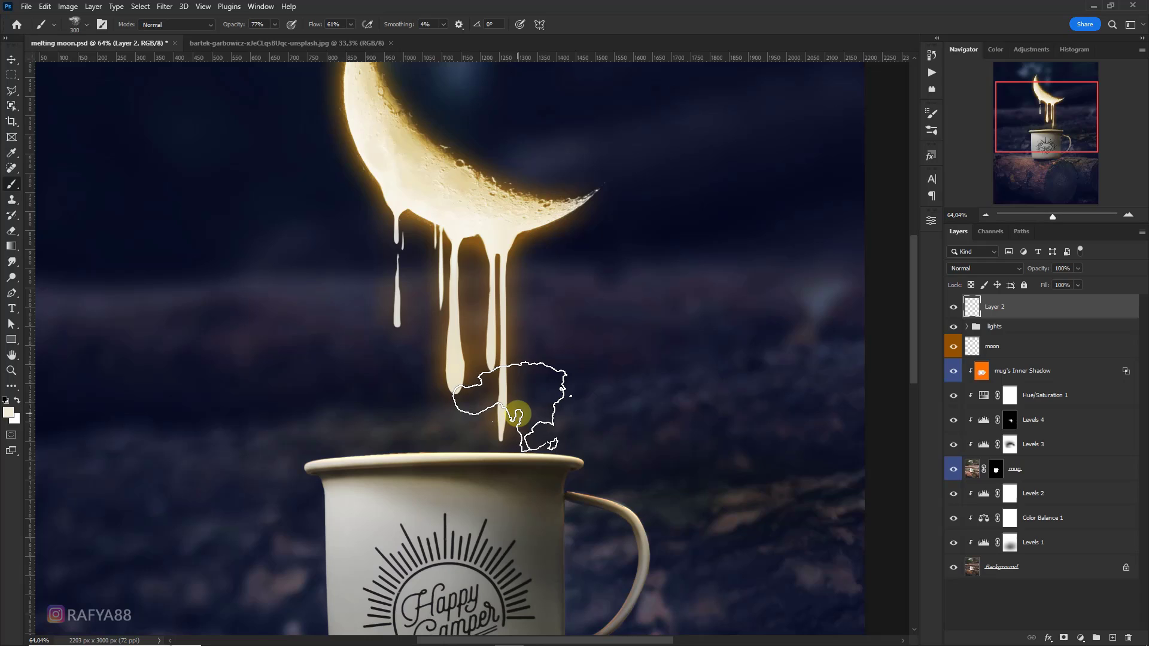
{"action": "key", "text": "bracketleft"}
{"action": "key", "text": "bracketleft"}
{"action": "key", "text": "bracketleft"}
{"action": "left_click", "coordinate": [527, 434]}
Step: Paint increasingly large smoke puffs rising from the mug past the moon's right tip, enlarging the brush to 900 px
{"action": "key", "text": "bracketright"}
{"action": "key", "text": "bracketright"}
{"action": "key", "text": "bracketright"}
{"action": "key", "text": "bracketright"}
{"action": "key", "text": "bracketright"}
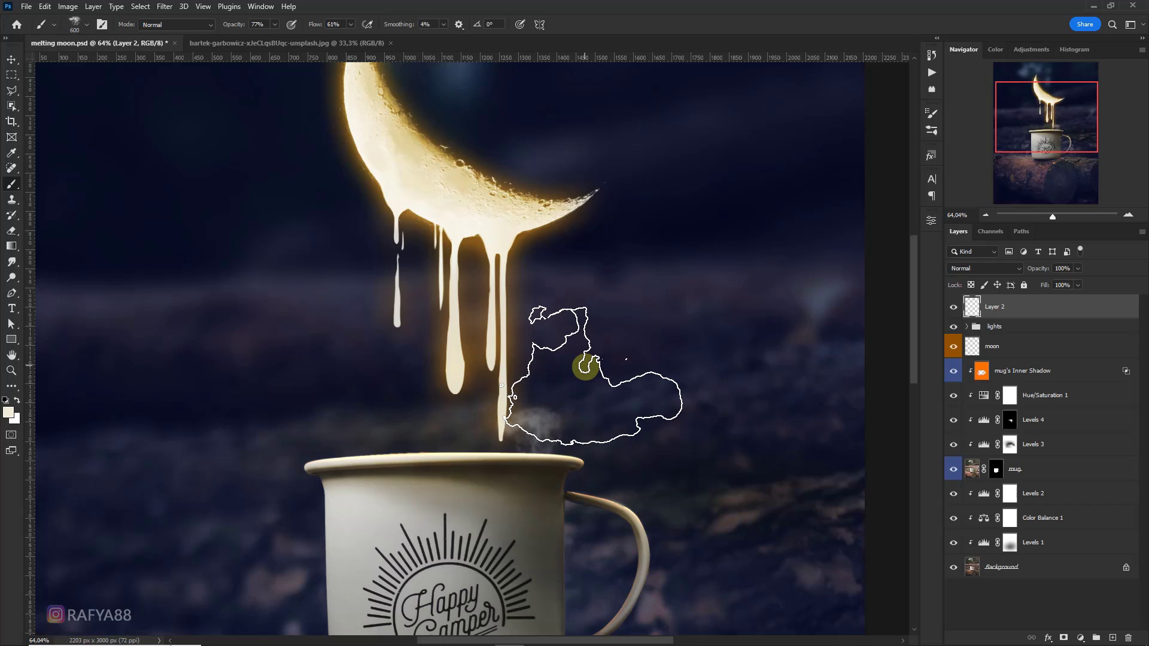
{"action": "key", "text": "bracketleft"}
{"action": "left_click", "coordinate": [582, 354]}
{"action": "key", "text": "bracketright"}
{"action": "key", "text": "bracketright"}
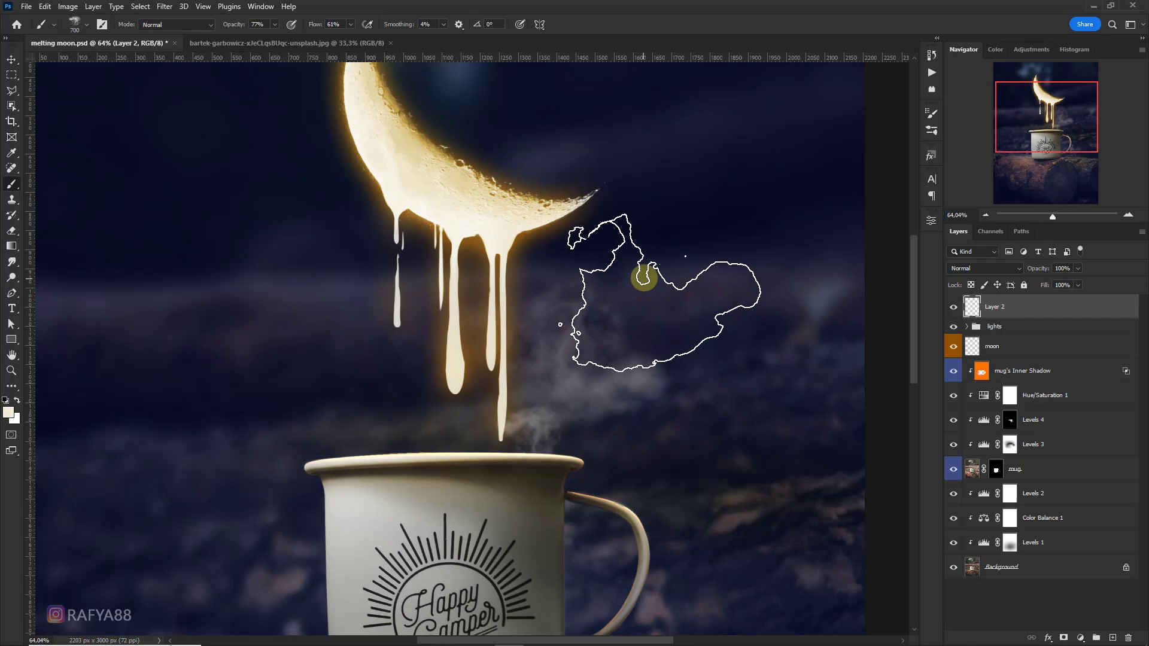
{"action": "left_click", "coordinate": [657, 258]}
{"action": "key", "text": "bracketright"}
{"action": "key", "text": "bracketright"}
{"action": "left_click", "coordinate": [637, 163]}
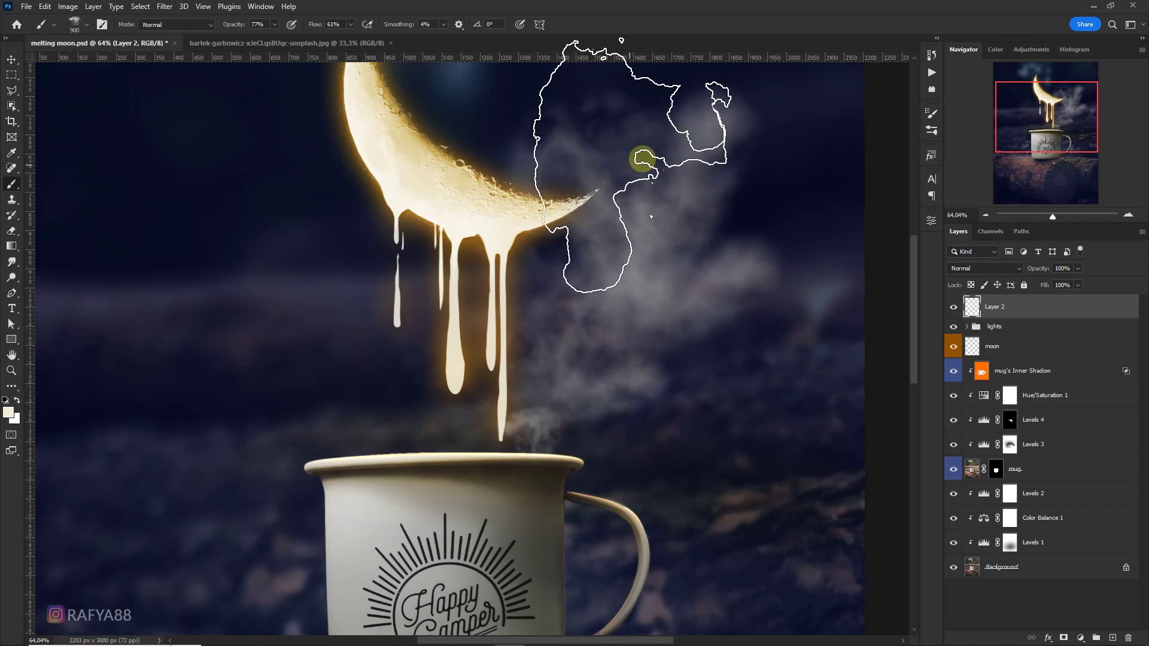
Step: Paint smoke from the mug's rim up the left side of the drips, growing the brush from 200 to 900 px
{"action": "scroll", "coordinate": [763, 246], "scroll_direction": "down", "scroll_amount": 5}
{"action": "scroll", "coordinate": [651, 317], "scroll_direction": "up", "scroll_amount": 4}
{"action": "key", "text": "bracketleft"}
{"action": "key", "text": "bracketleft"}
{"action": "key", "text": "bracketleft"}
{"action": "key", "text": "bracketleft"}
{"action": "key", "text": "bracketleft"}
{"action": "key", "text": "bracketleft"}
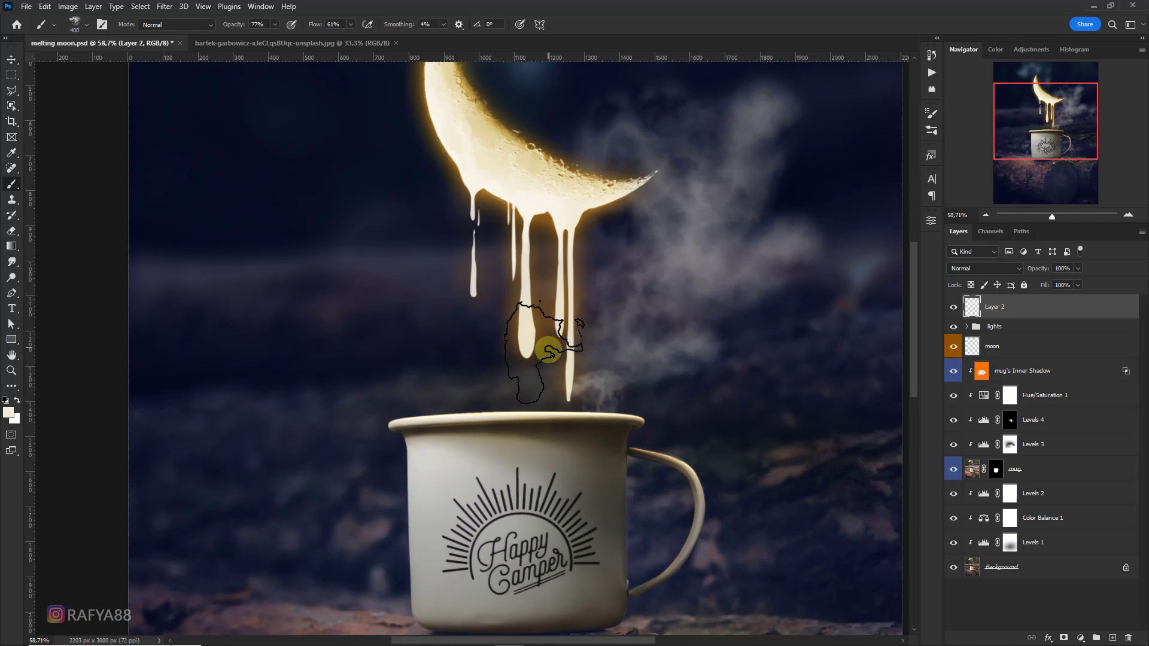
{"action": "key", "text": "bracketleft"}
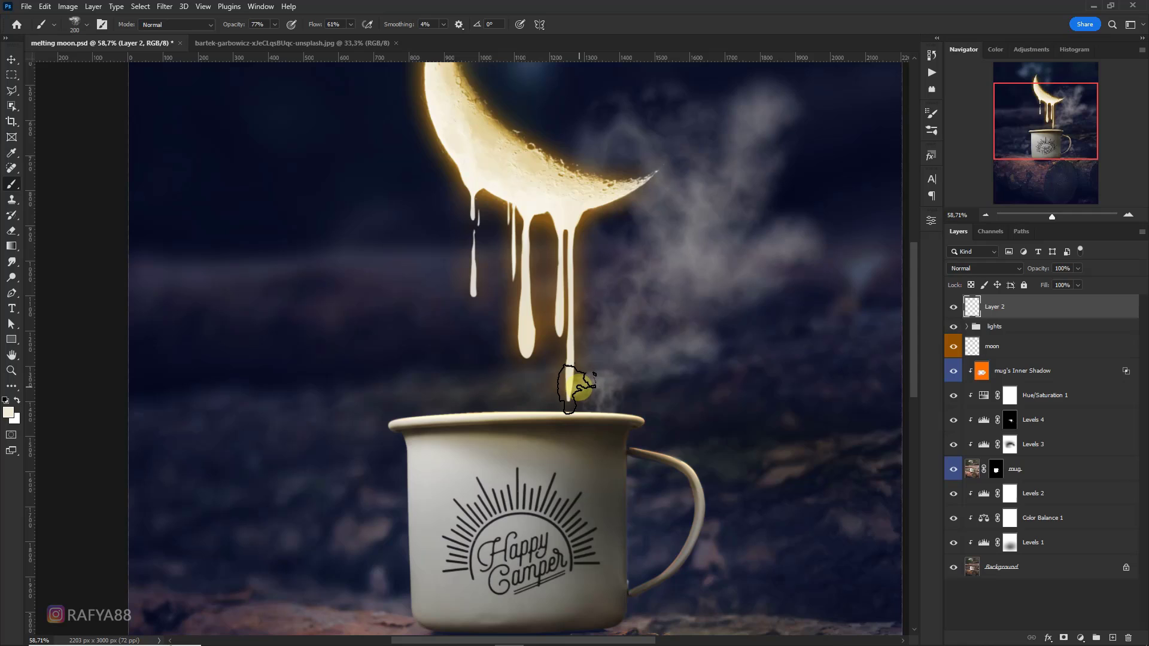
{"action": "key", "text": "bracketright"}
{"action": "key", "text": "bracketright"}
{"action": "key", "text": "bracketright"}
{"action": "key", "text": "bracketright"}
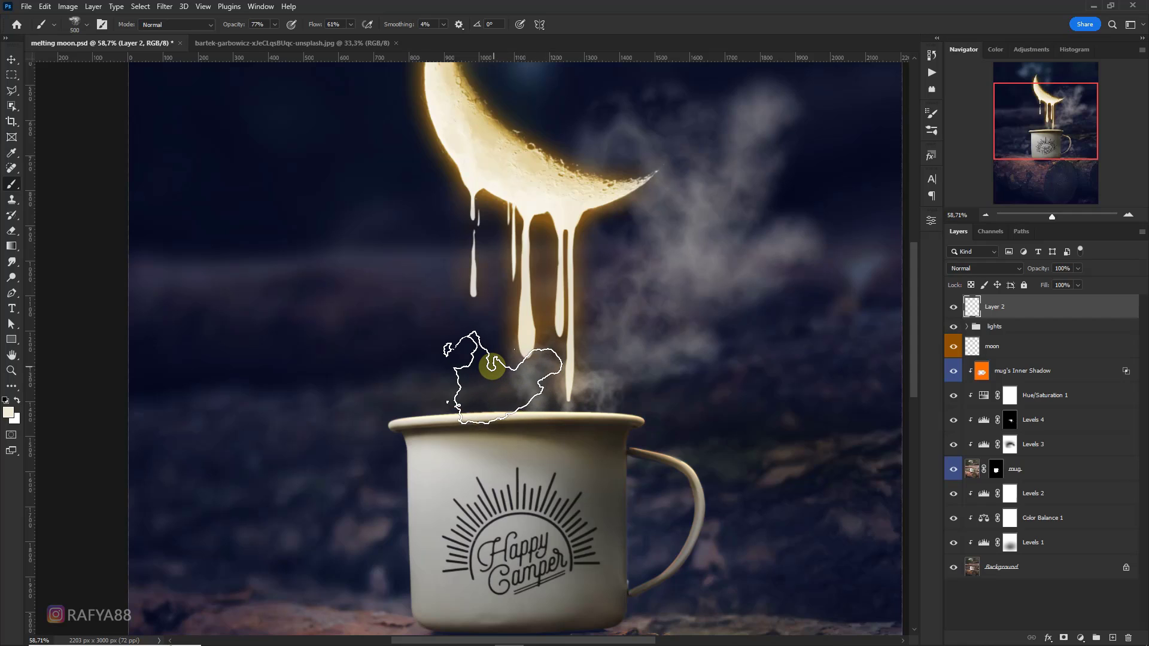
{"action": "key", "text": "bracketright"}
{"action": "key", "text": "bracketright"}
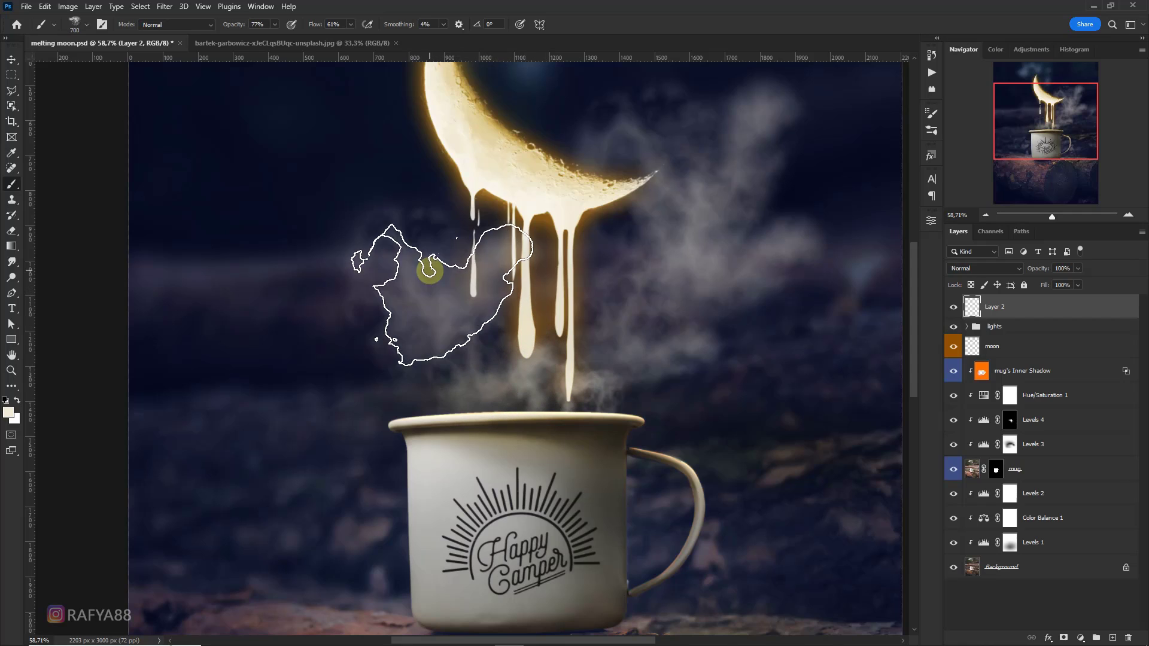
{"action": "key", "text": "bracketright"}
{"action": "key", "text": "bracketright"}
{"action": "scroll", "coordinate": [565, 335], "scroll_direction": "down", "scroll_amount": 3}
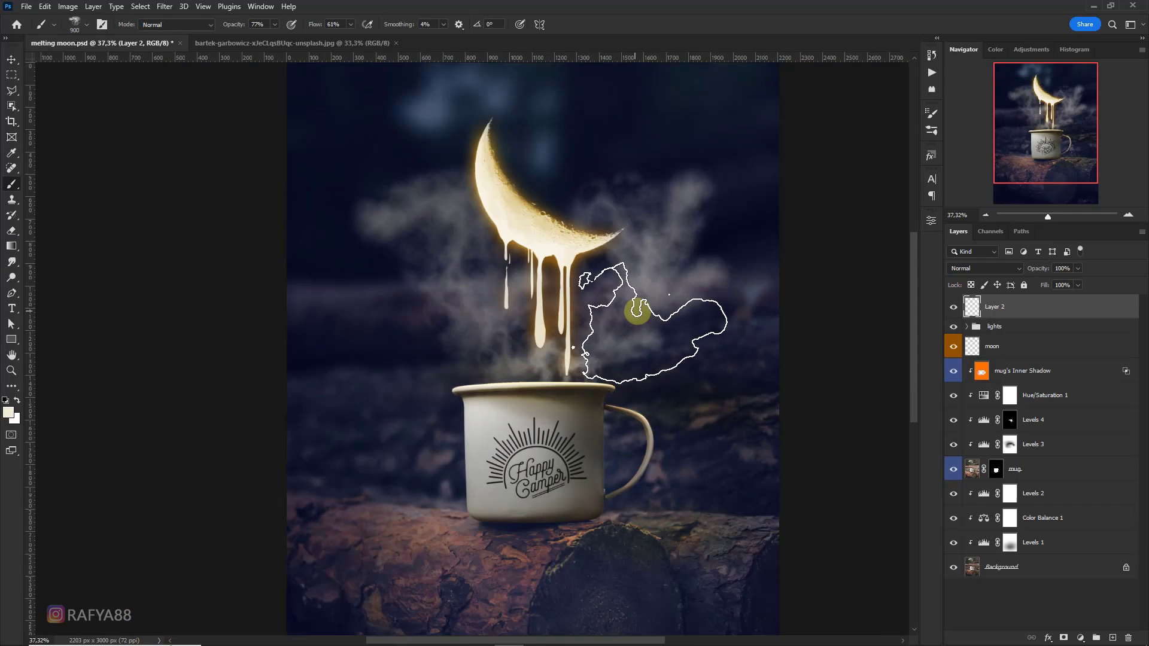
Step: Reduce the opacity of the smoke layer, Layer 2, to 63%
{"action": "scroll", "coordinate": [778, 290], "scroll_direction": "up", "scroll_amount": 1}
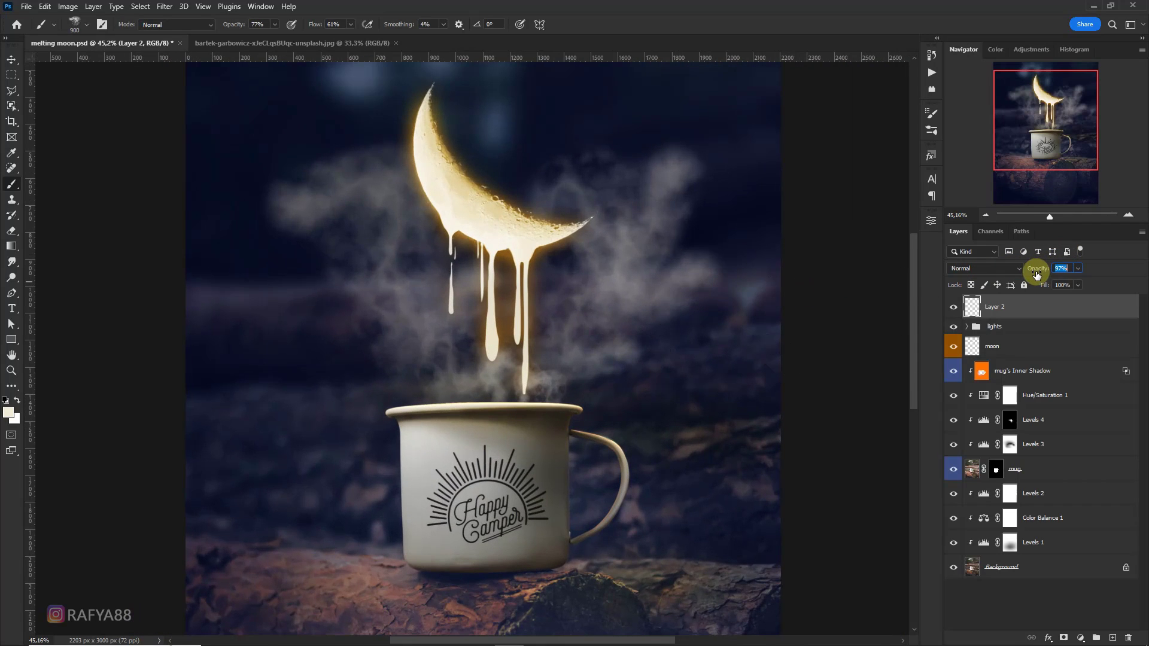
{"action": "left_click_drag", "start_coordinate": [1037, 274], "coordinate": [1019, 271]}
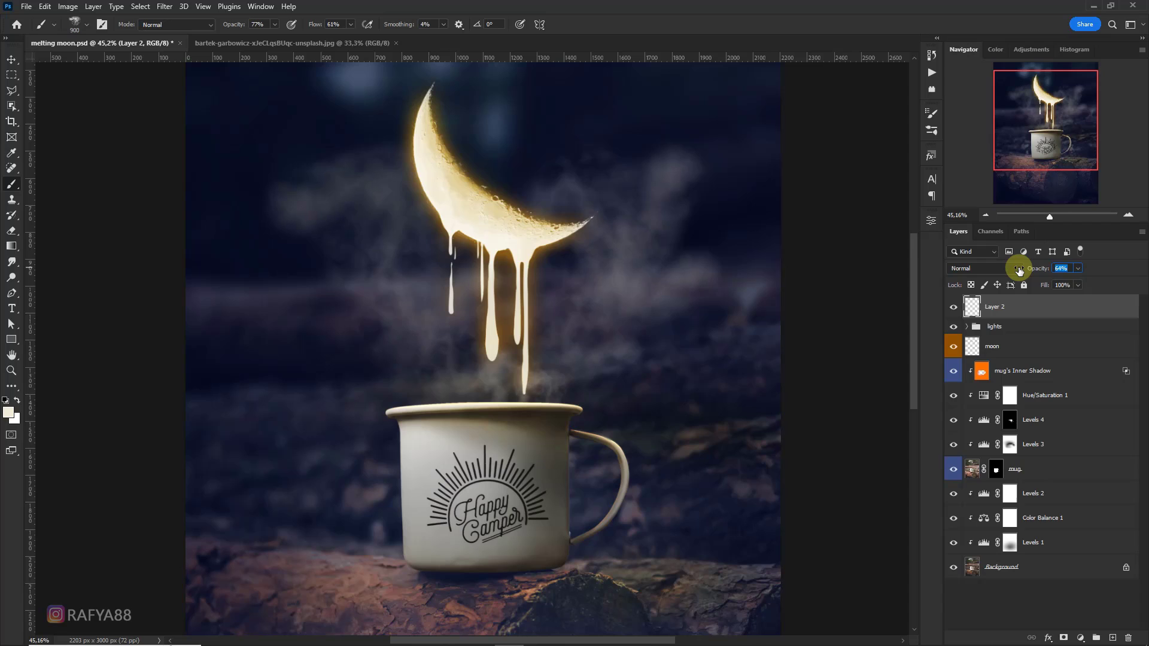
{"action": "scroll", "coordinate": [608, 256], "scroll_direction": "down", "scroll_amount": 5}
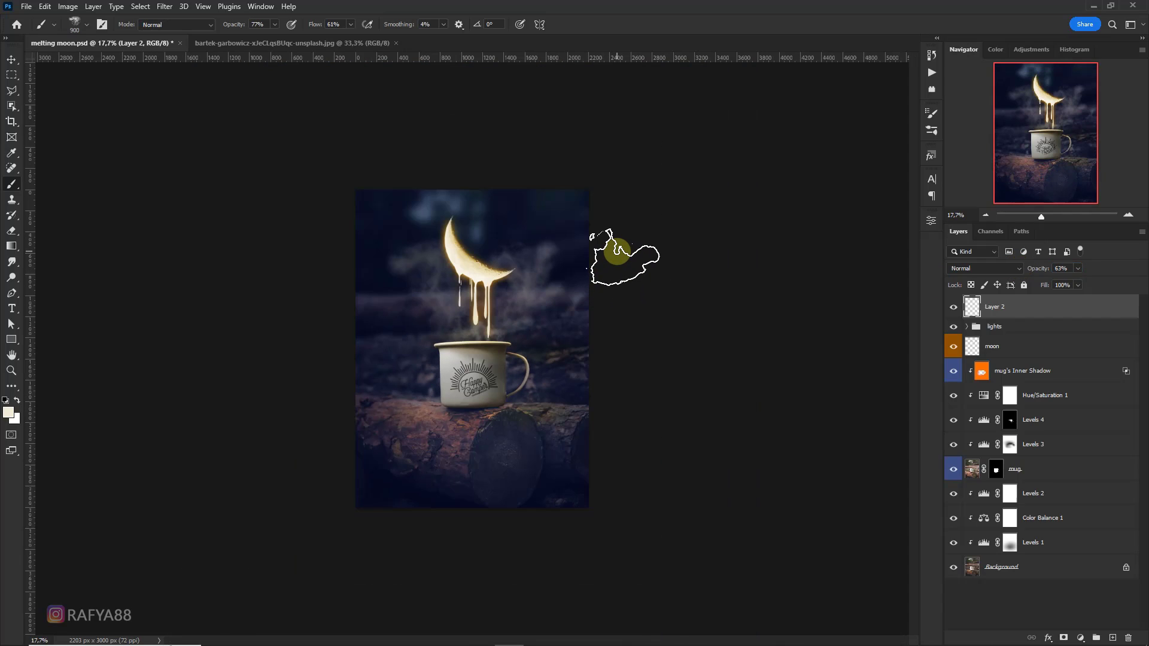
{"action": "scroll", "coordinate": [545, 160], "scroll_direction": "up", "scroll_amount": 4}
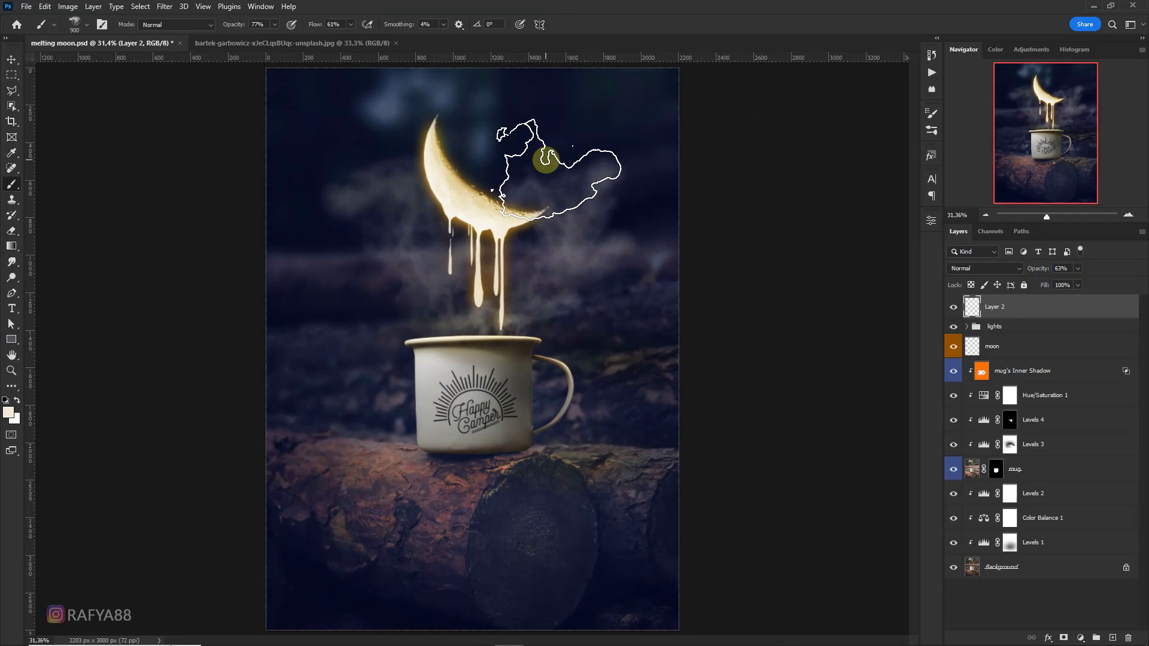
Step: Copy the starry sky photo into melting moon.psd as the topmost layer and set its blend mode to Screen
{"action": "key", "text": "v"}
{"action": "left_click", "coordinate": [362, 42]}
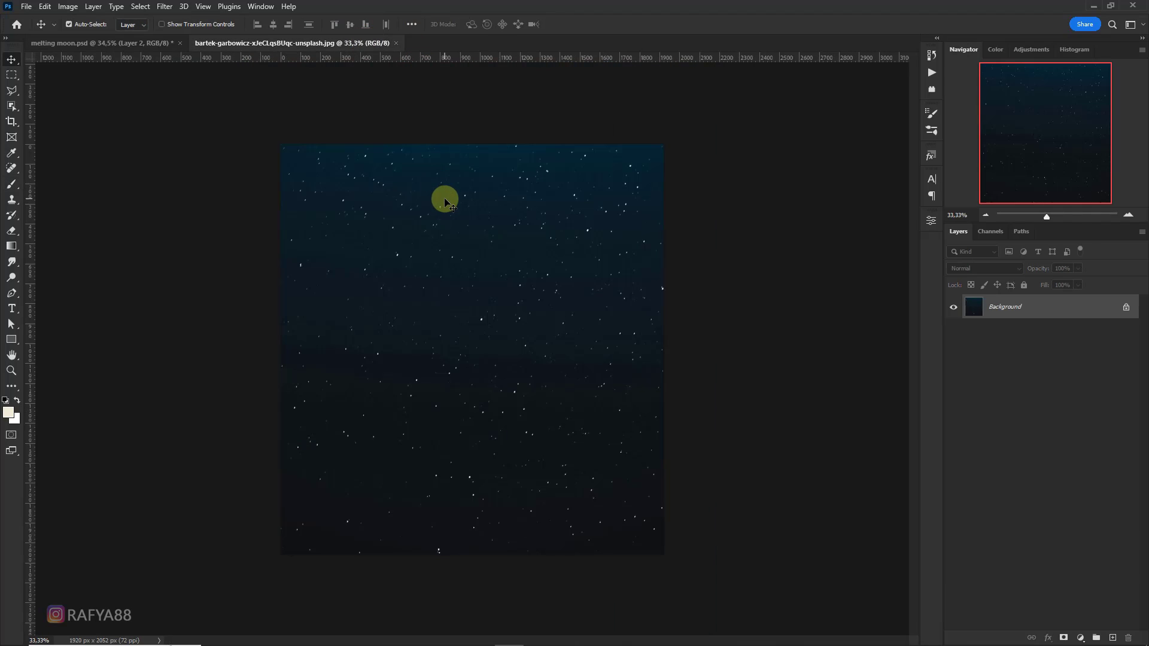
{"action": "left_click_drag", "start_coordinate": [444, 198], "coordinate": [484, 387]}
{"action": "scroll", "coordinate": [485, 386], "scroll_direction": "down", "scroll_amount": 3}
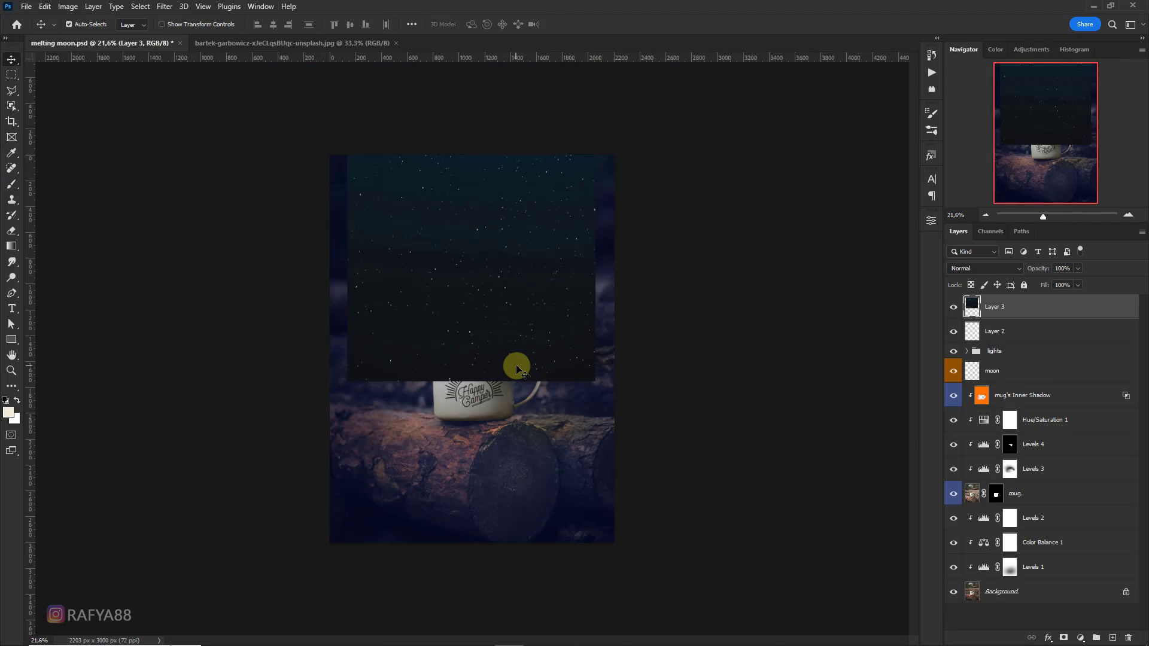
{"action": "left_click", "coordinate": [986, 268]}
{"action": "left_click", "coordinate": [961, 371]}
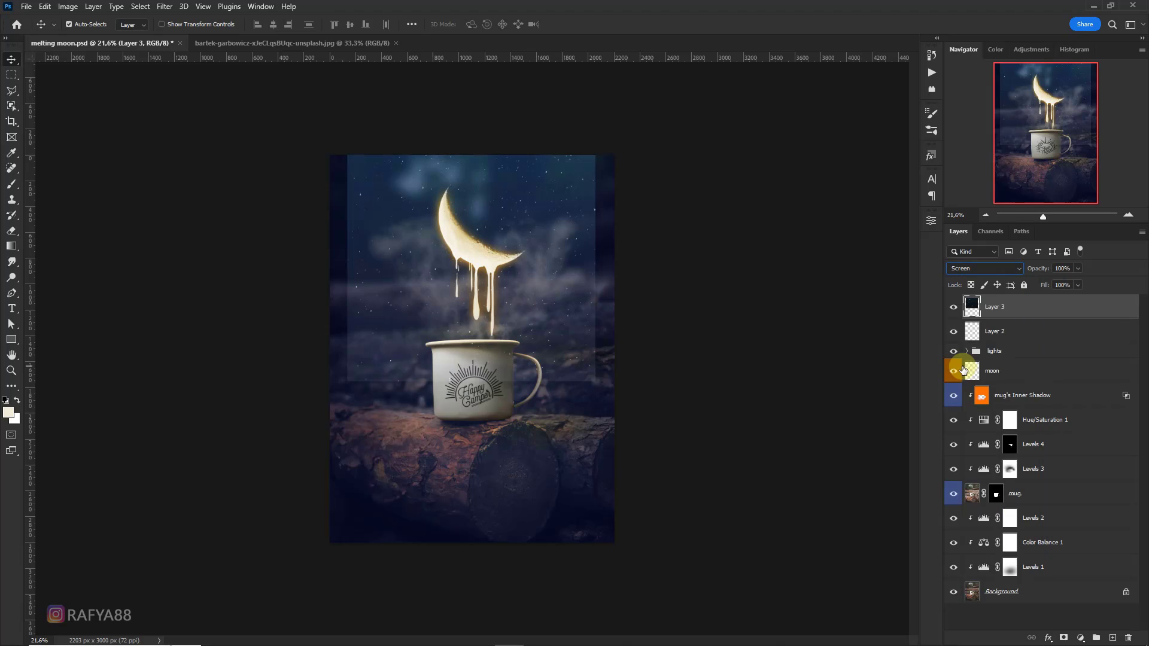
Step: Apply Levels to the star layer, darkening the midtones slightly and raising the black input until the sky's background disappears
{"action": "key", "text": "ctrl+l"}
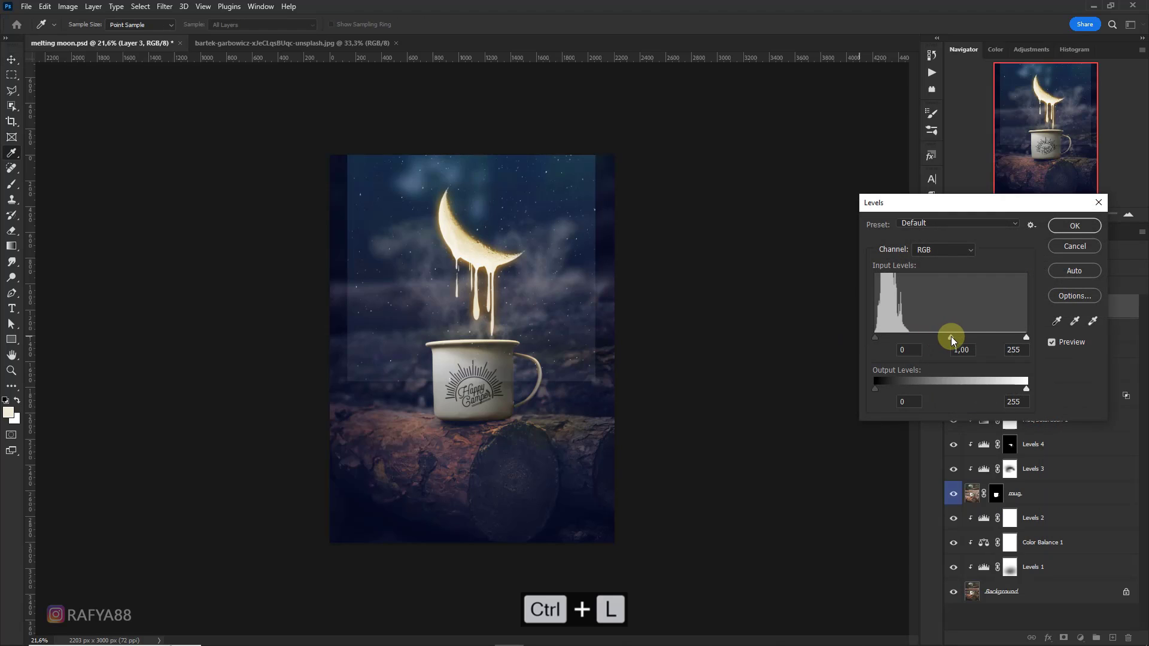
{"action": "mouse_move", "coordinate": [953, 340]}
{"action": "left_mouse_down"}
{"action": "mouse_move", "coordinate": [1016, 338]}
{"action": "mouse_move", "coordinate": [957, 339]}
{"action": "left_mouse_up"}
{"action": "left_click_drag", "start_coordinate": [876, 339], "coordinate": [899, 337]}
{"action": "left_click", "coordinate": [1074, 226]}
{"action": "key", "text": "ctrl+0"}
{"action": "key", "text": "v"}
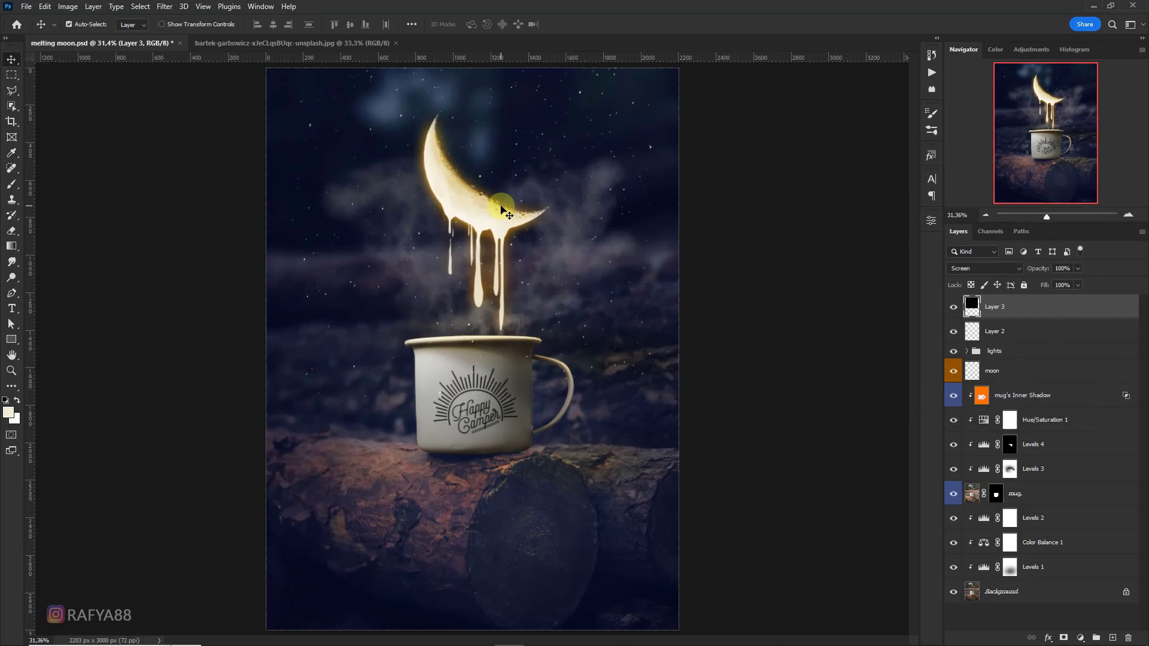
Step: Scale the star layer to about 116% so it spans the canvas width, and shift it slightly upward
{"action": "key", "text": "ctrl+t"}
{"action": "left_click_drag", "start_coordinate": [687, 416], "coordinate": [672, 403]}
{"action": "left_click_drag", "start_coordinate": [617, 351], "coordinate": [621, 346]}
{"action": "key", "text": "Return"}
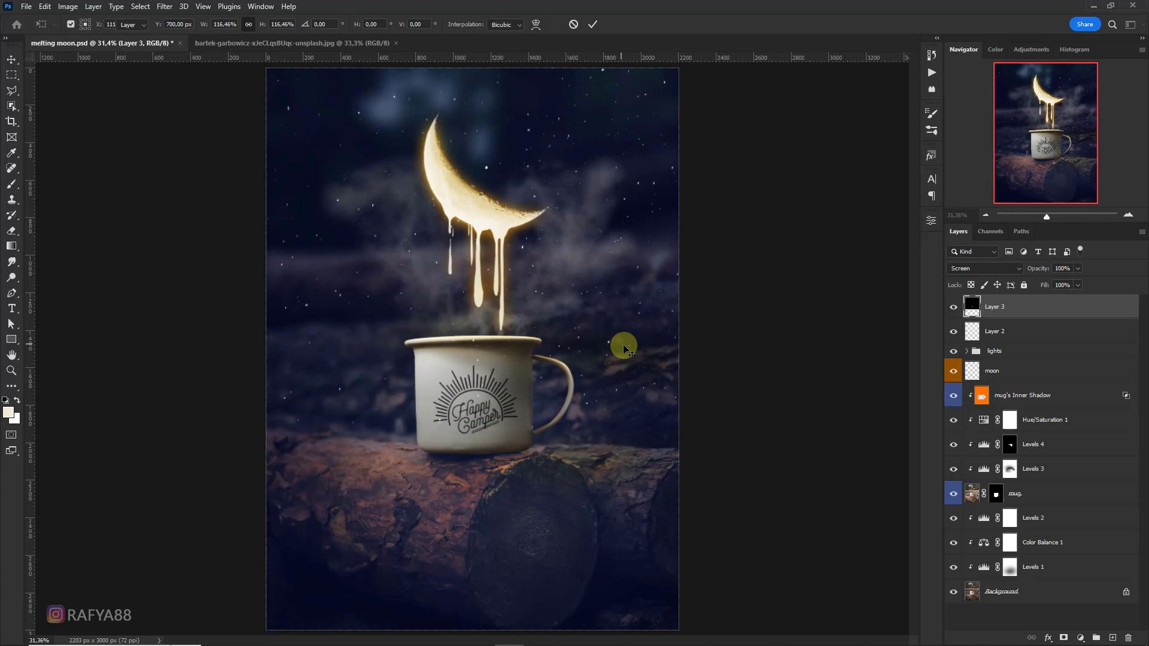
Step: Erase the stars over the mug and logs with a large soft eraser of up to 1900 px
{"action": "key", "text": "e"}
{"action": "key", "text": "bracketright"}
{"action": "key", "text": "bracketright"}
{"action": "key", "text": "bracketright"}
{"action": "key", "text": "bracketright"}
{"action": "key", "text": "bracketright"}
{"action": "key", "text": "bracketright"}
{"action": "key", "text": "bracketright"}
{"action": "key", "text": "bracketright"}
{"action": "key", "text": "bracketright"}
{"action": "key", "text": "bracketright"}
{"action": "key", "text": "bracketright"}
{"action": "key", "text": "bracketright"}
{"action": "key", "text": "bracketright"}
{"action": "key", "text": "bracketright"}
{"action": "key", "text": "bracketright"}
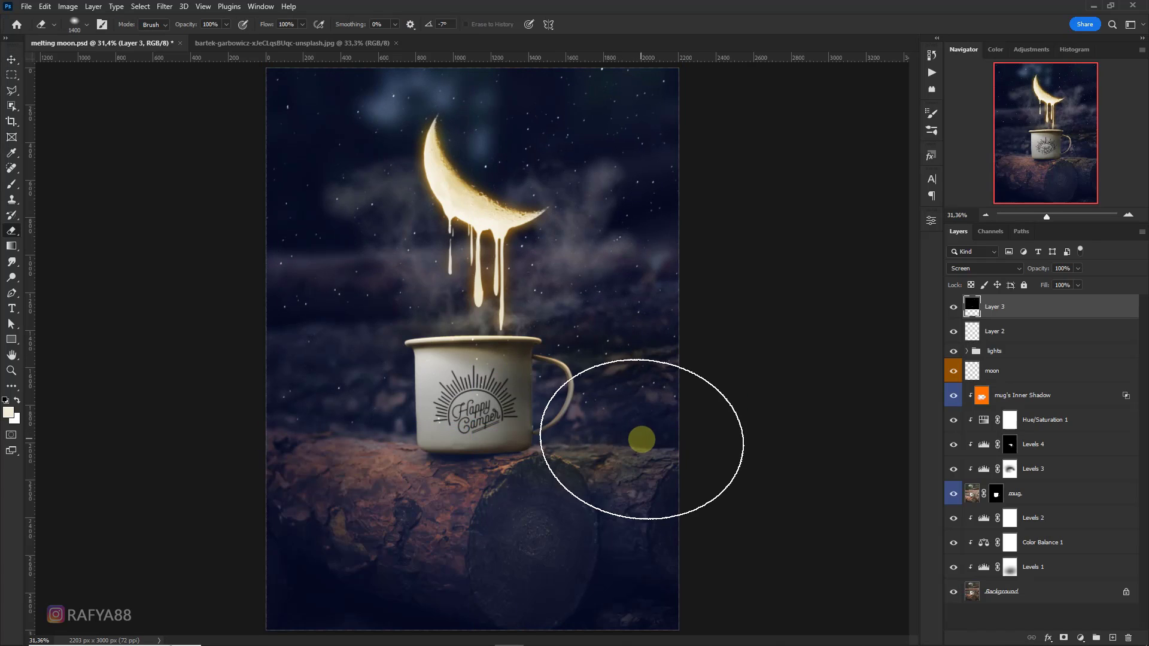
{"action": "scroll", "coordinate": [418, 483], "scroll_direction": "down", "scroll_amount": 3}
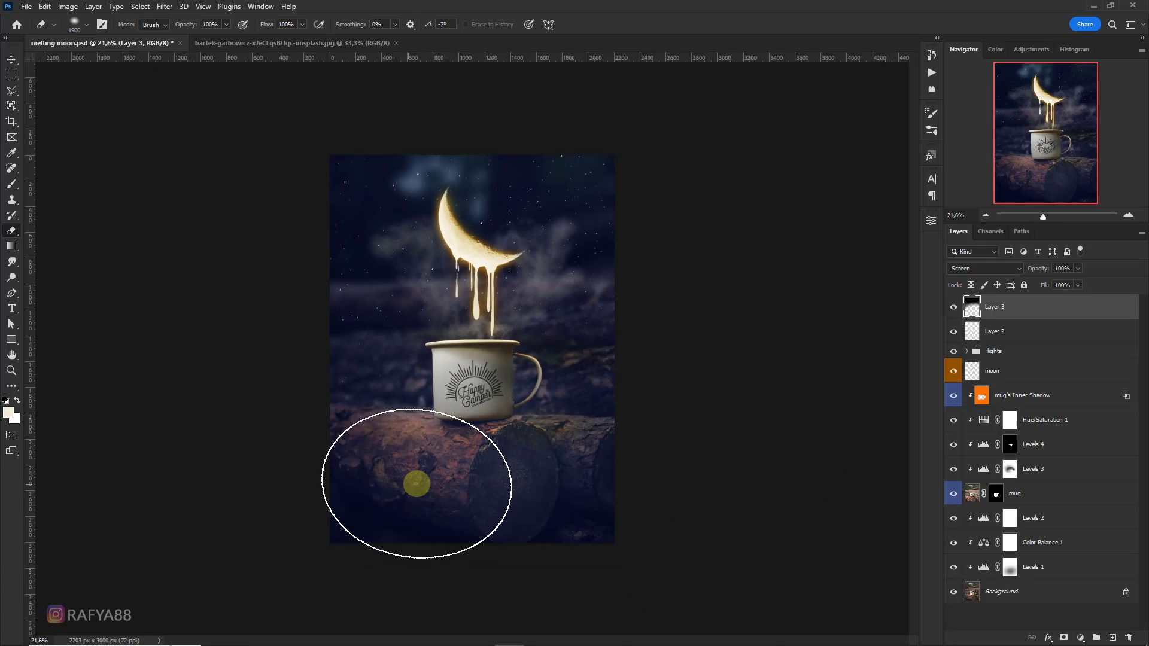
{"action": "scroll", "coordinate": [649, 449], "scroll_direction": "up", "scroll_amount": 1}
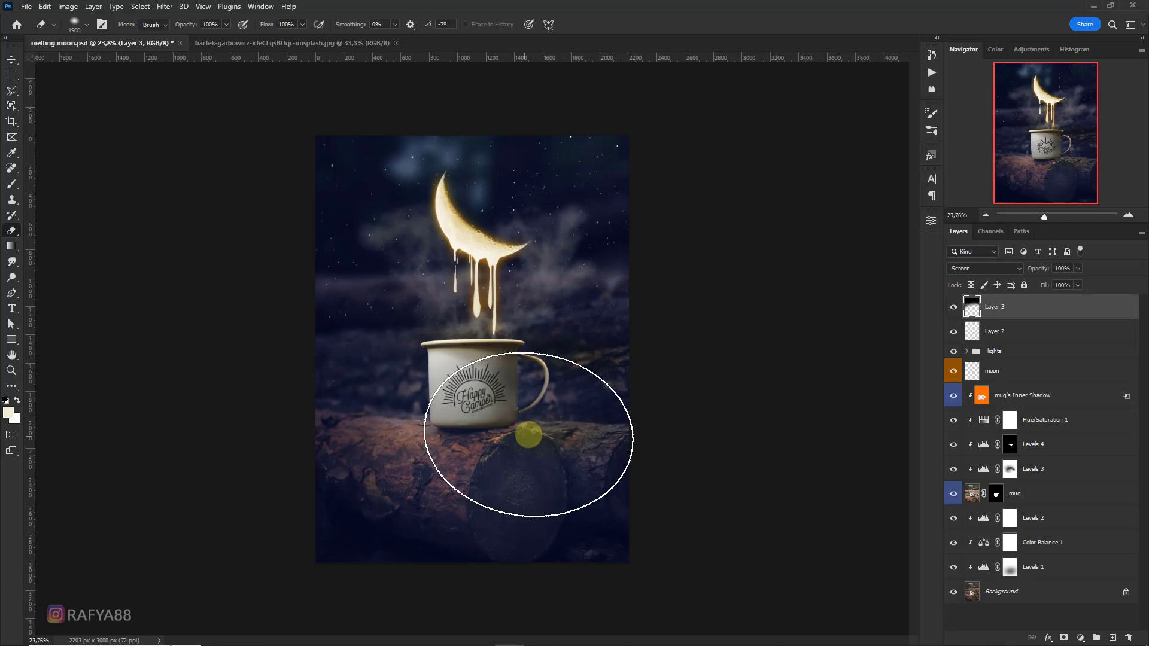
{"action": "scroll", "coordinate": [656, 290], "scroll_direction": "up", "scroll_amount": 2}
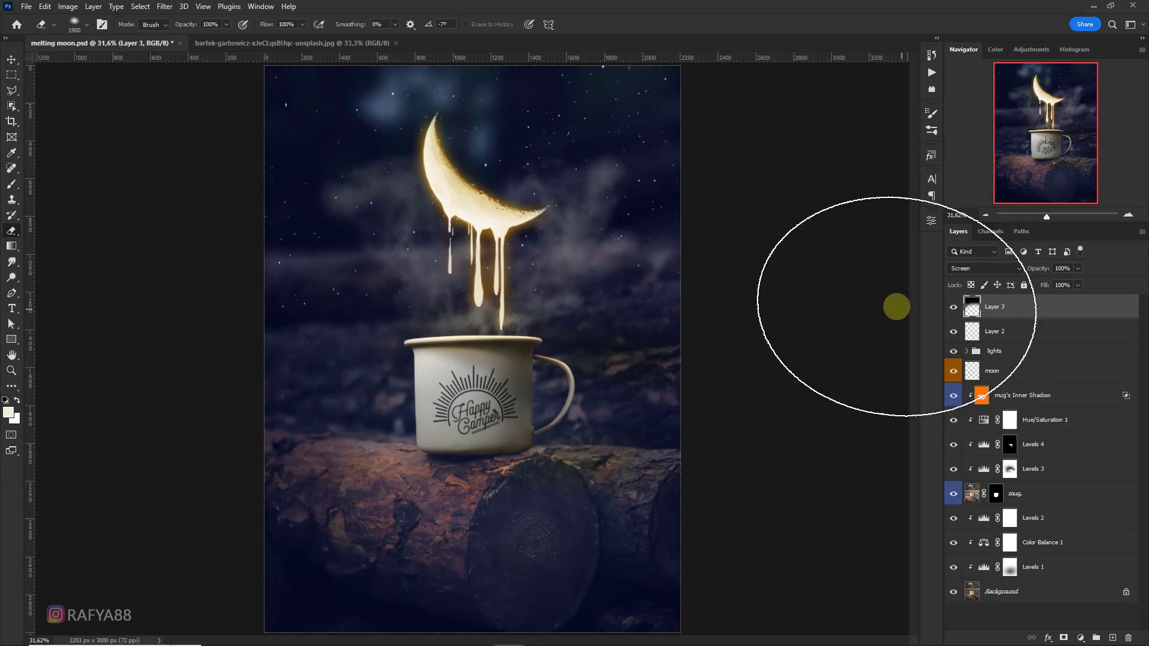
Step: Add a Color Balance adjustment layer on top and set its Highlights to Cyan-Red +11 and Yellow-Blue -16
{"action": "scroll", "coordinate": [738, 283], "scroll_direction": "down", "scroll_amount": 1}
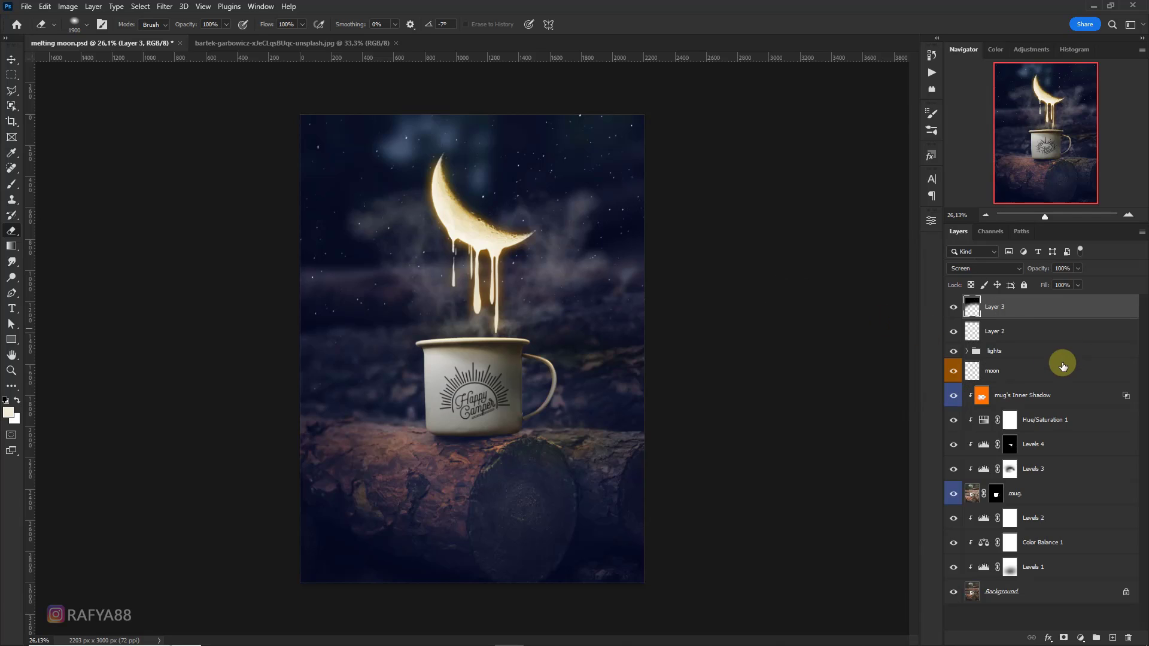
{"action": "left_click", "coordinate": [1080, 638]}
{"action": "left_click", "coordinate": [1084, 531]}
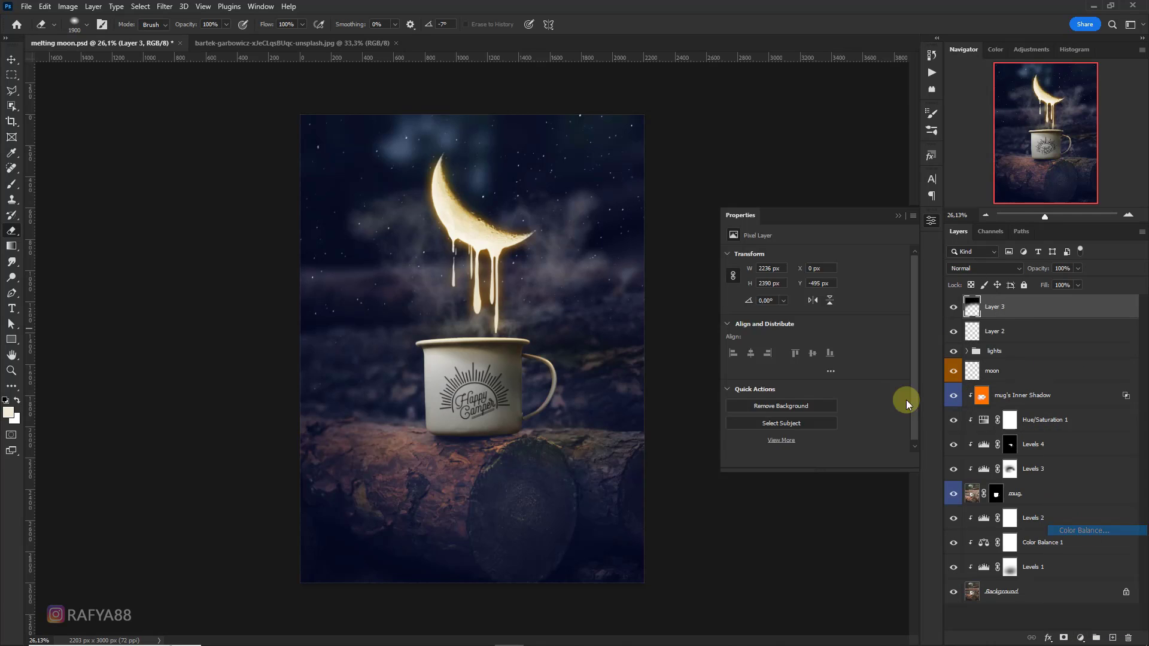
{"action": "left_click", "coordinate": [778, 256]}
{"action": "left_click", "coordinate": [781, 266]}
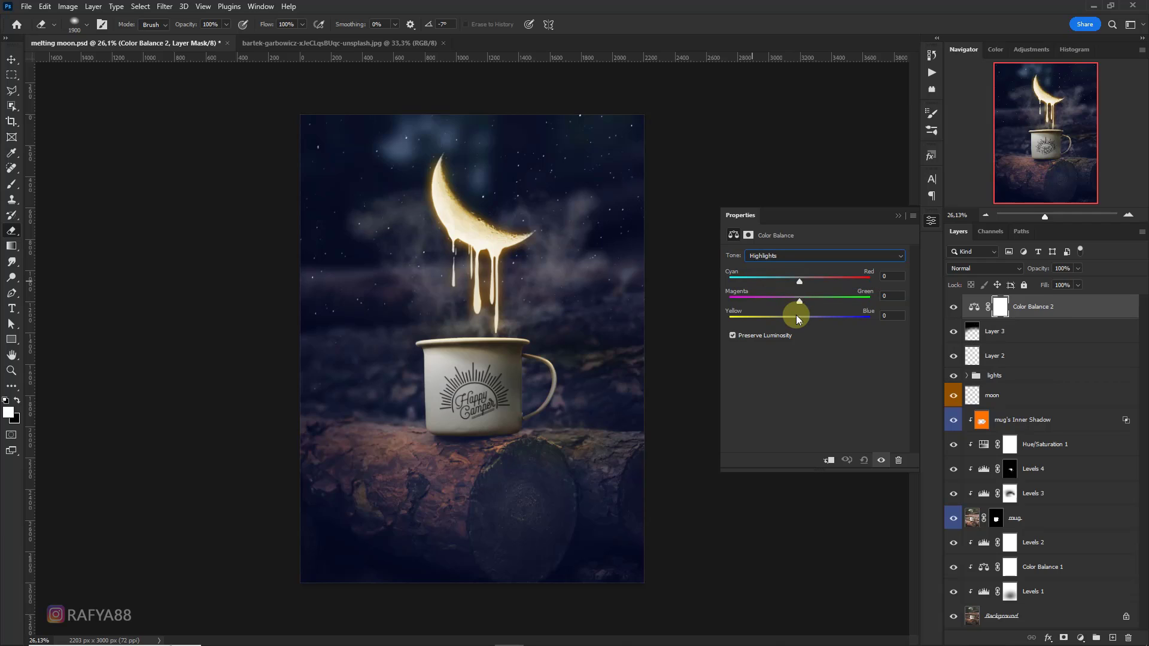
{"action": "left_click_drag", "start_coordinate": [799, 321], "coordinate": [788, 321]}
{"action": "left_click_drag", "start_coordinate": [800, 280], "coordinate": [807, 283]}
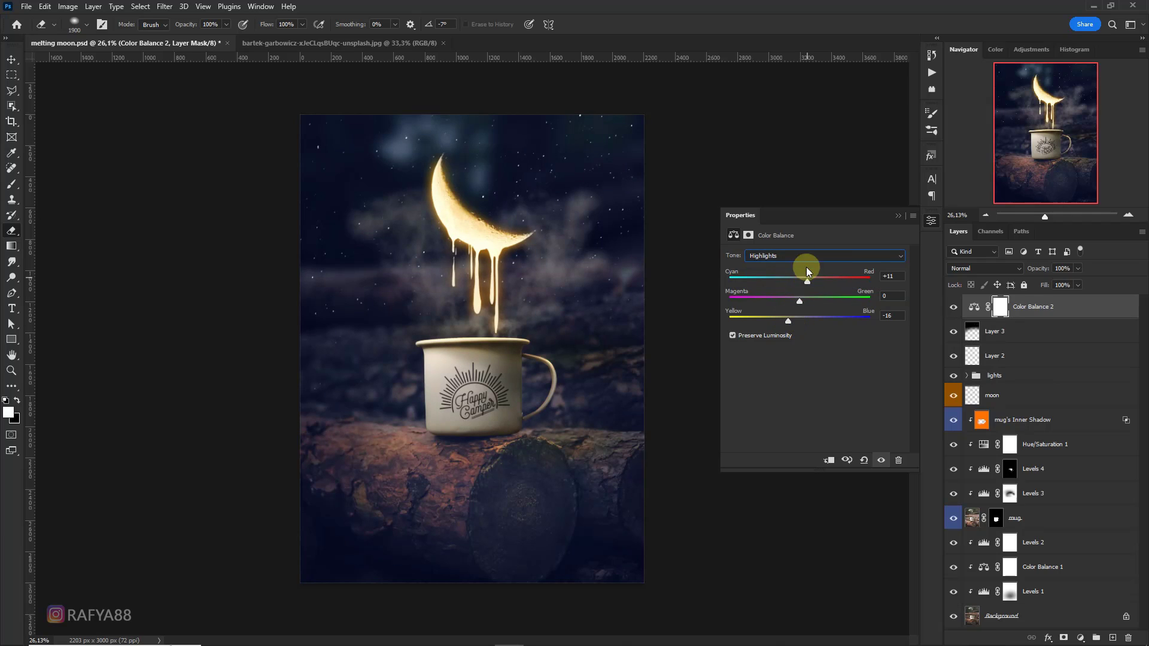
Step: Add a Levels adjustment layer, set its Blue channel midtones to 1.04 and output black to 5, and compare before and after
{"action": "left_click", "coordinate": [1081, 638]}
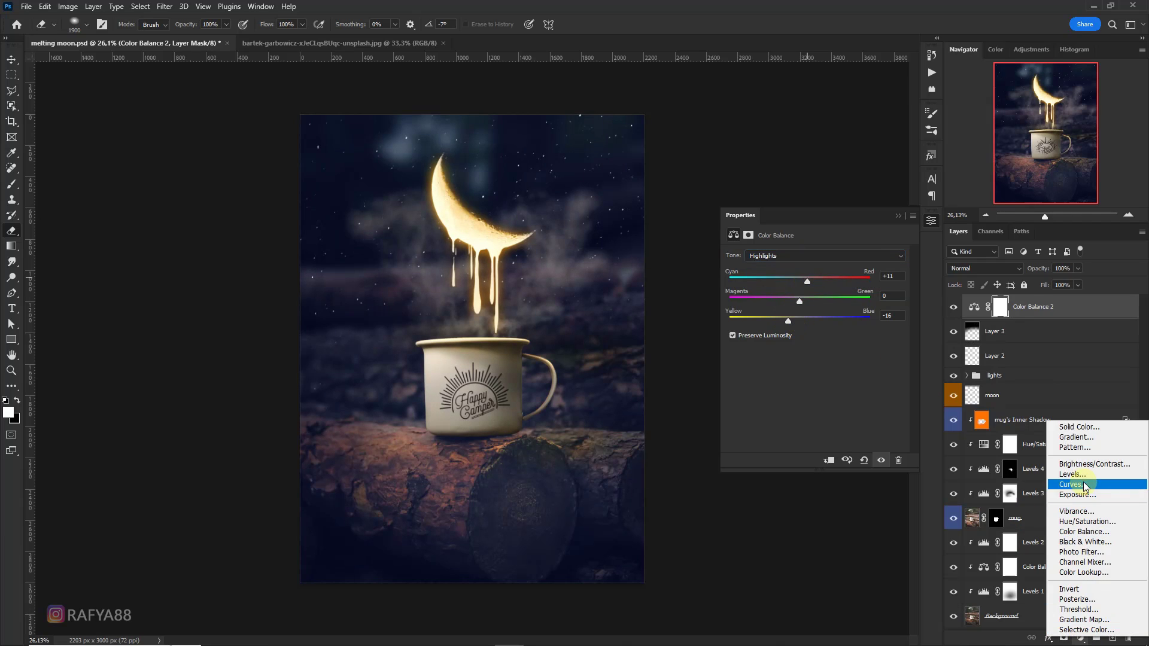
{"action": "left_click", "coordinate": [1073, 474]}
{"action": "left_click", "coordinate": [807, 277]}
{"action": "left_click", "coordinate": [778, 308]}
{"action": "left_click_drag", "start_coordinate": [748, 376], "coordinate": [751, 377]}
{"action": "left_click_drag", "start_coordinate": [824, 342], "coordinate": [823, 342]}
{"action": "left_click", "coordinate": [953, 307]}
{"action": "left_click", "coordinate": [954, 307]}
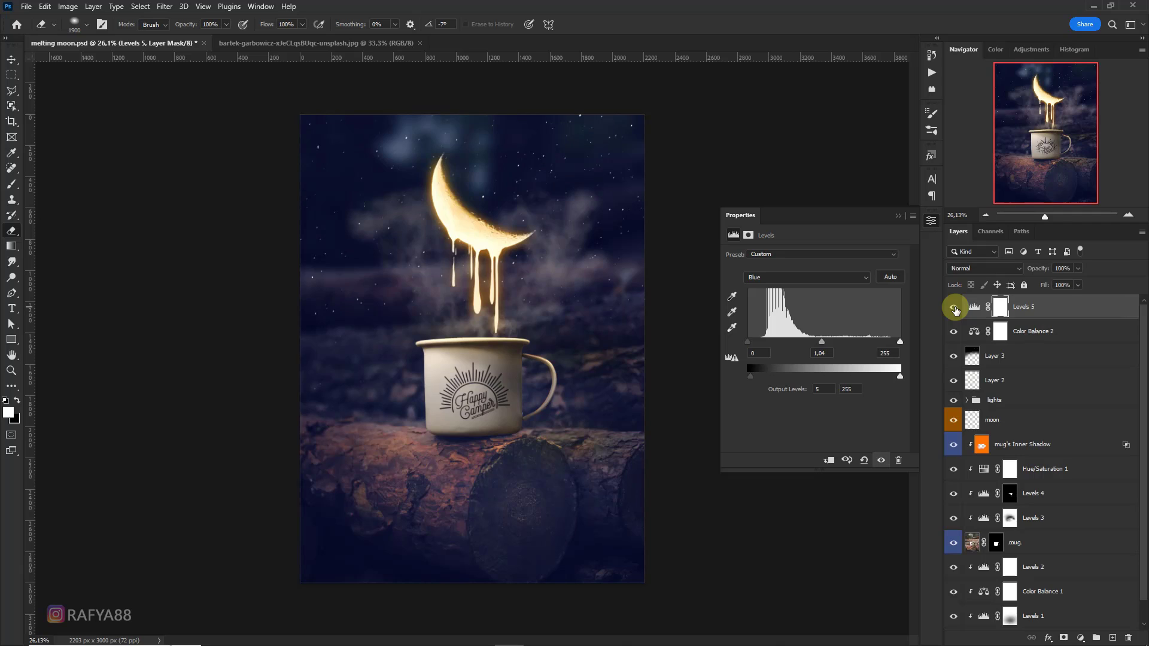